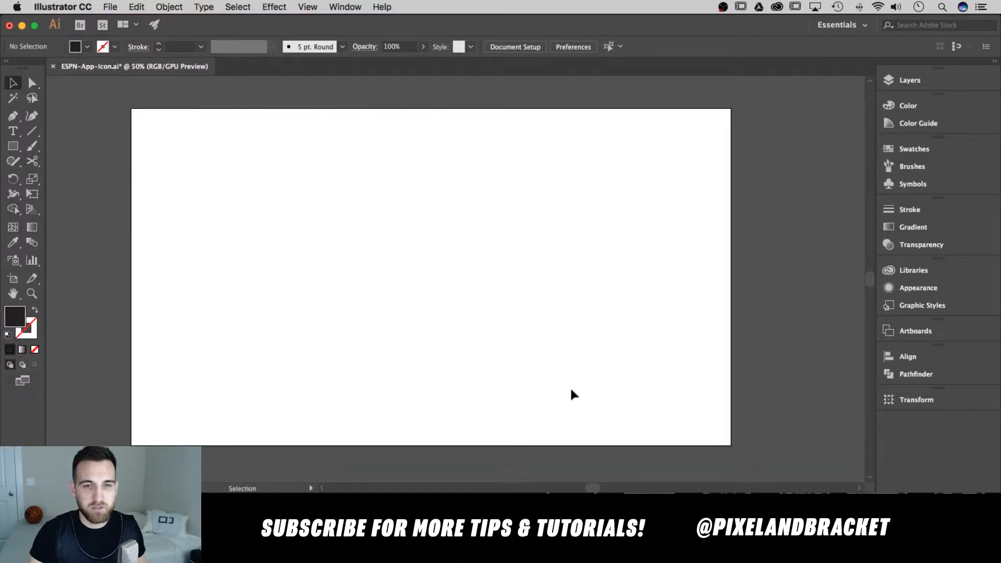
# Draw a 1920 × 1080 px rectangle from the artboard's upper-left corner as the background.
pyautogui.click(14, 147)
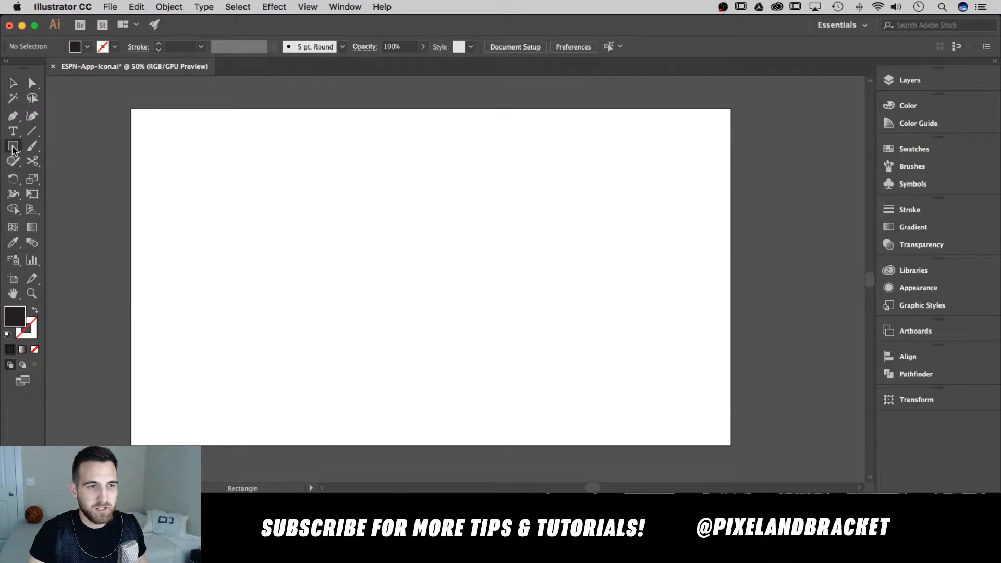
pyautogui.click(131, 110)
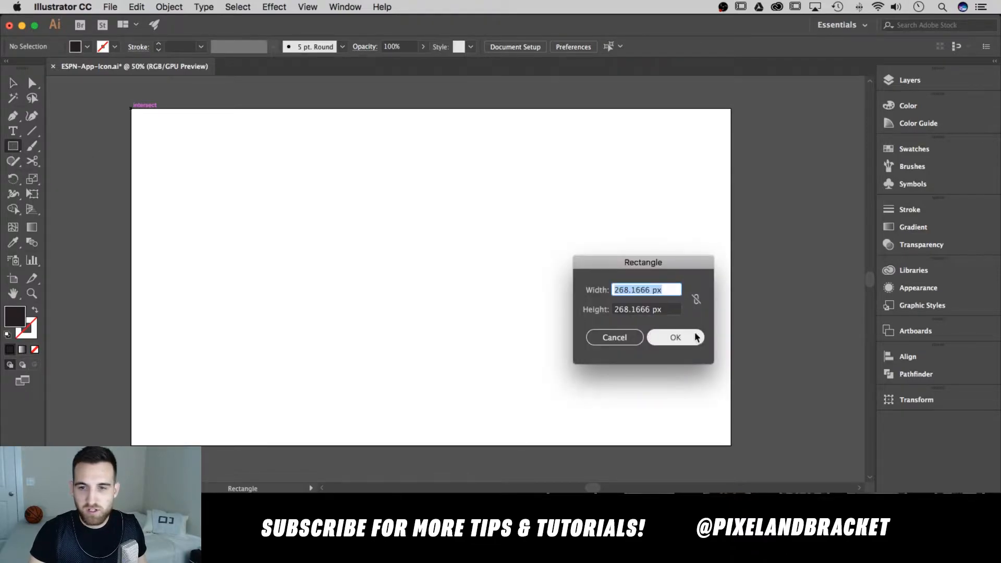
pyautogui.moveTo(676, 262); pyautogui.dragTo(546, 213)
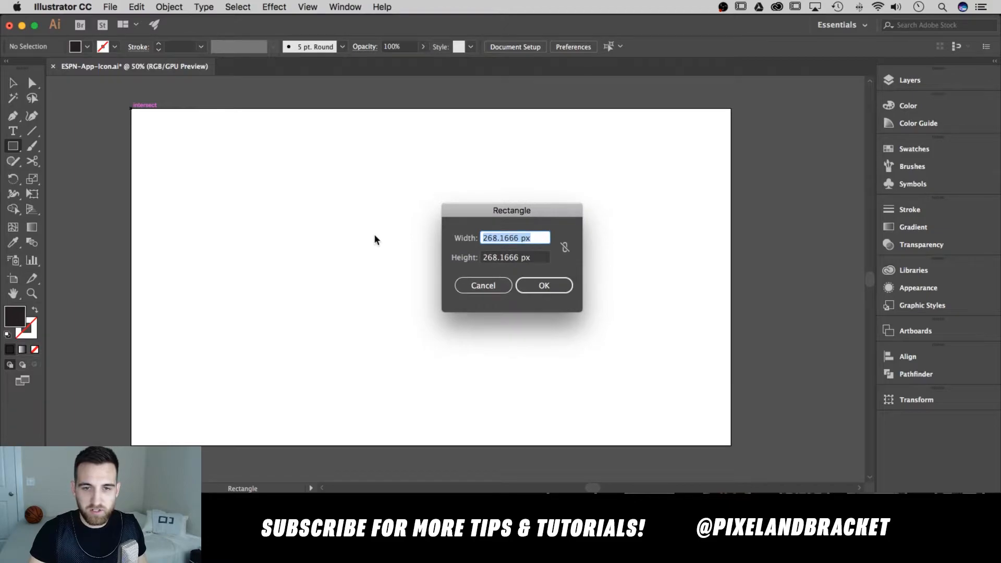
pyautogui.write('92')
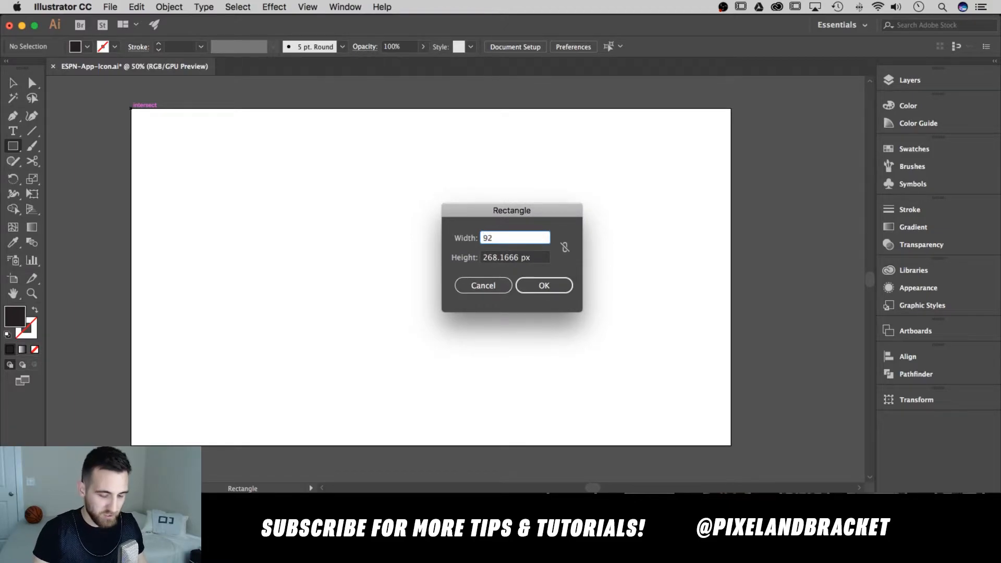
pyautogui.write('920')
pyautogui.press('Tab')
pyautogui.write('1080')
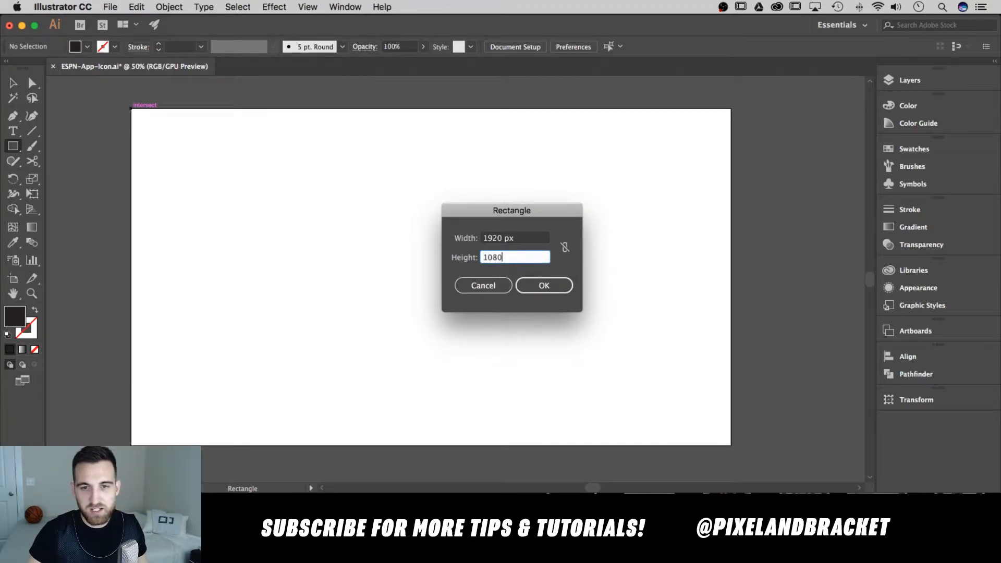
pyautogui.press('Return')
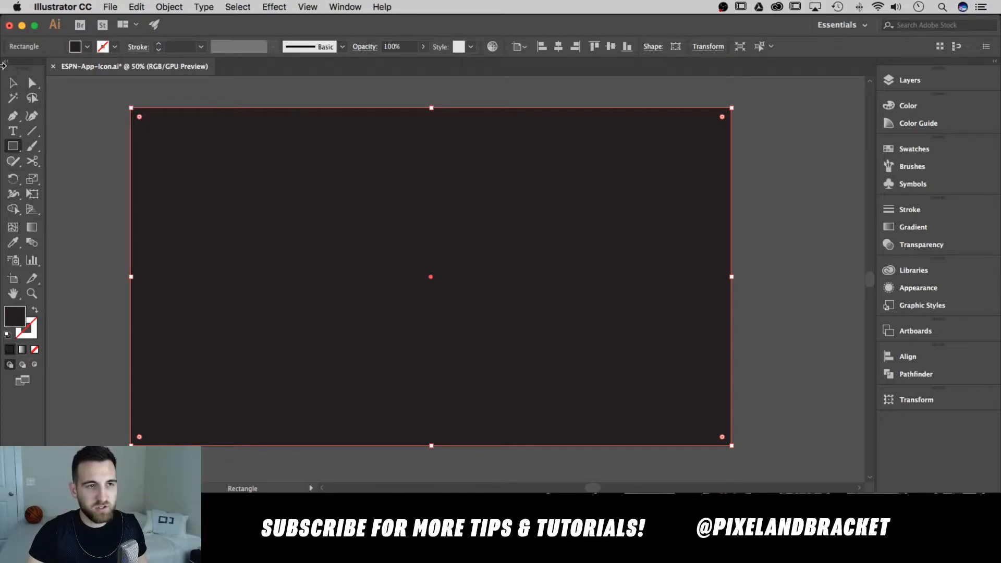
# Fill the background rectangle with a light gray swatch.
pyautogui.click(13, 83)
pyautogui.click(121, 113)
pyautogui.click(308, 139)
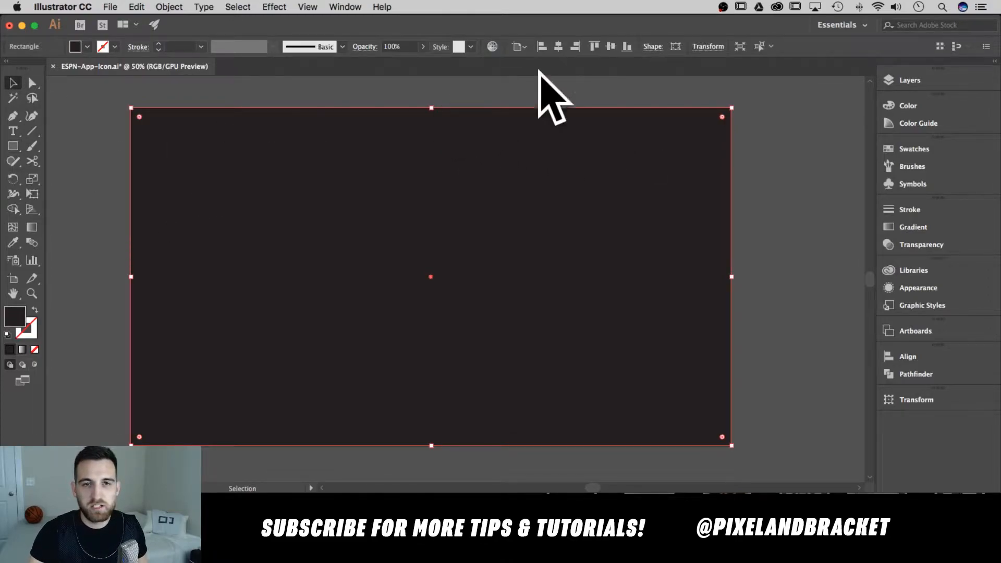
pyautogui.click(86, 51)
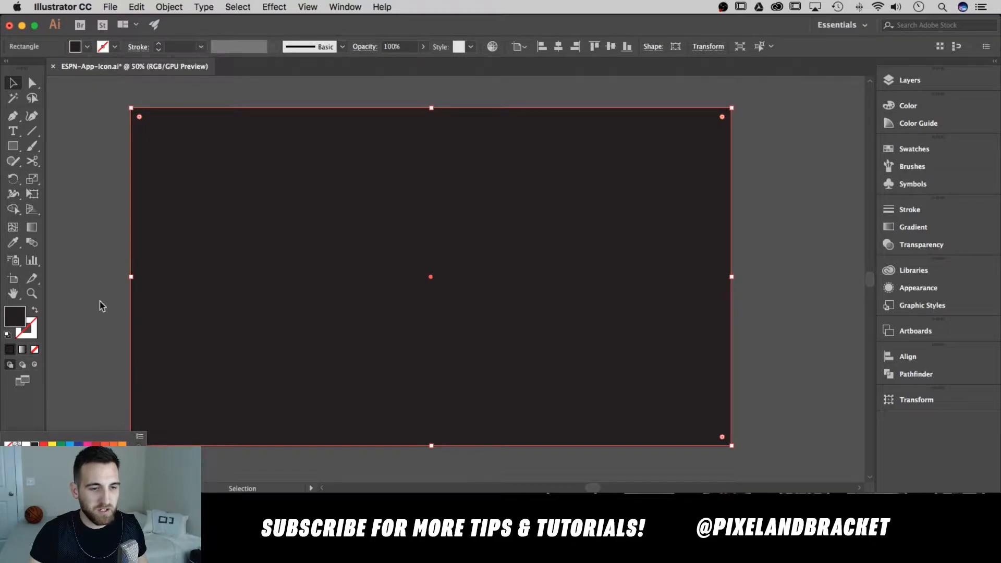
pyautogui.click(87, 47)
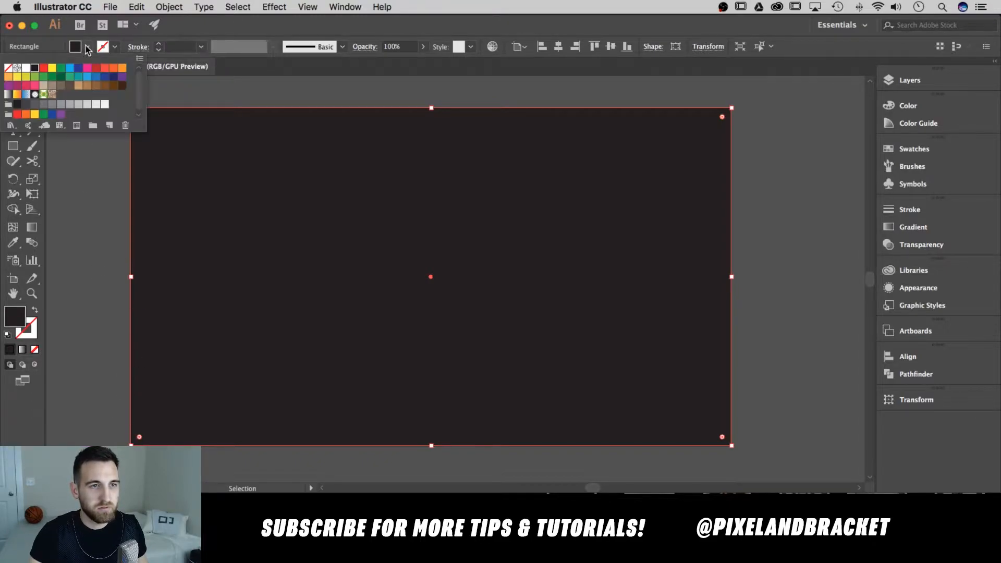
pyautogui.click(87, 105)
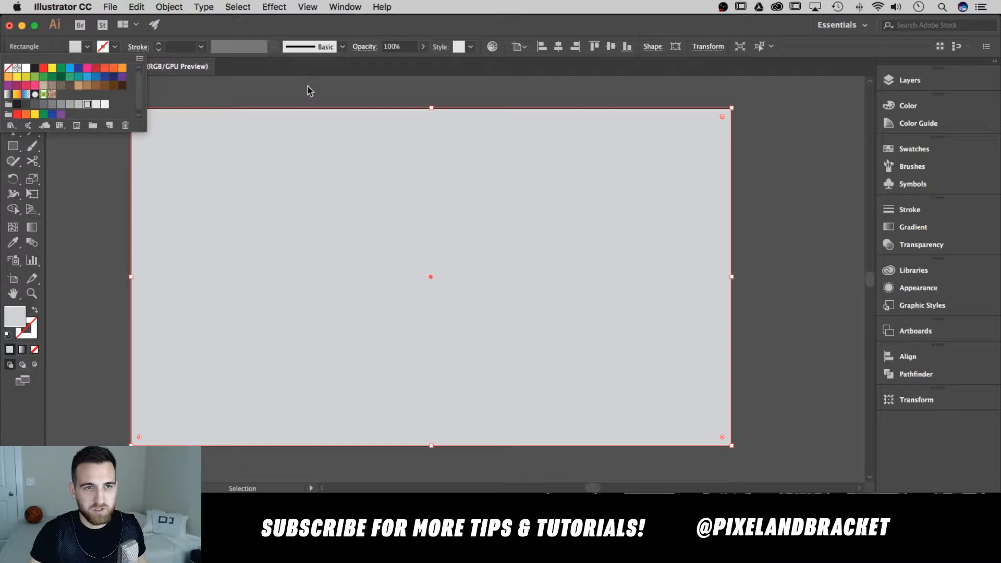
pyautogui.click(225, 93)
pyautogui.click(377, 151)
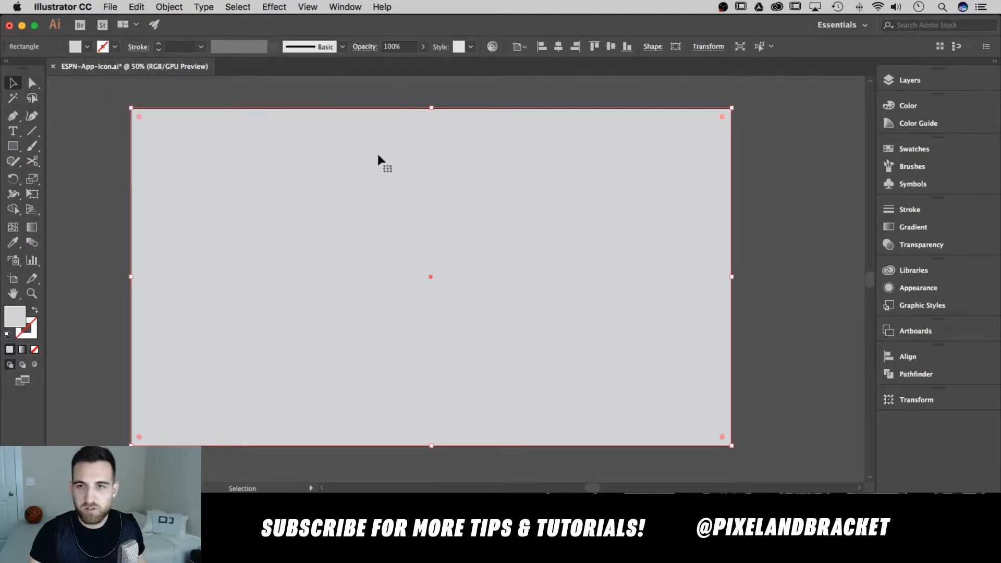
# Center the background rectangle horizontally and vertically on the artboard, then deselect it.
pyautogui.click(518, 47)
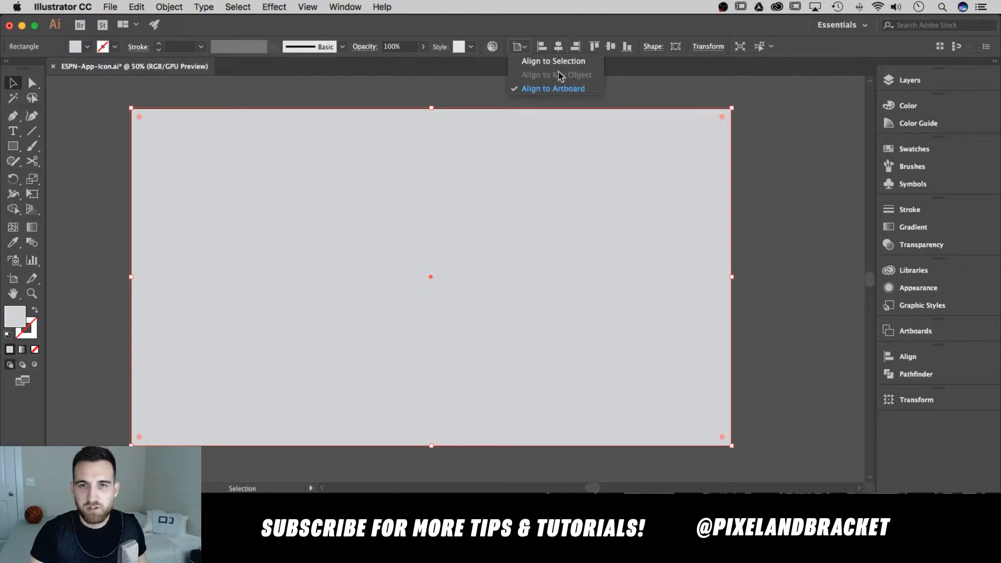
pyautogui.click(557, 45)
pyautogui.click(614, 46)
pyautogui.click(612, 94)
pyautogui.click(723, 132)
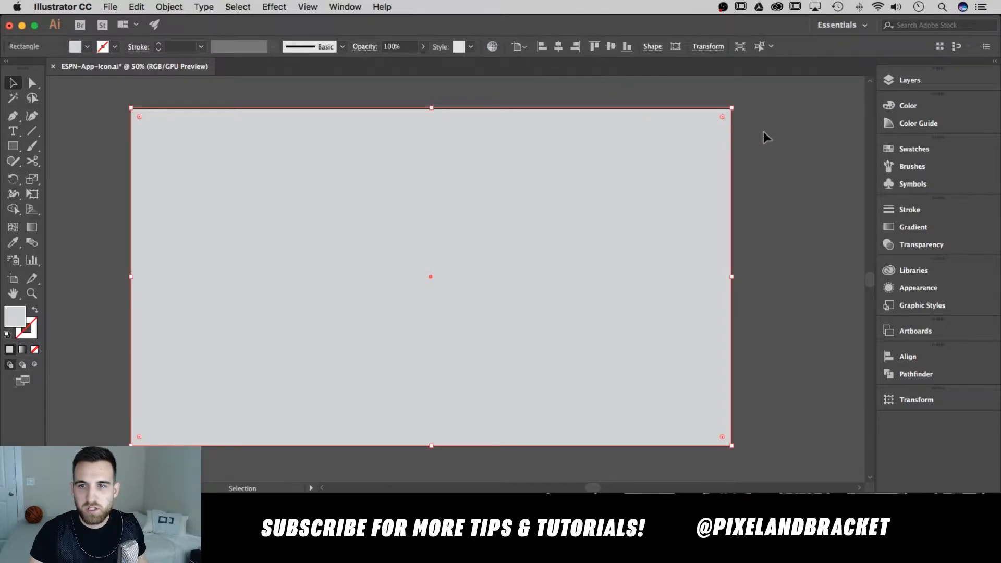
pyautogui.click(268, 101)
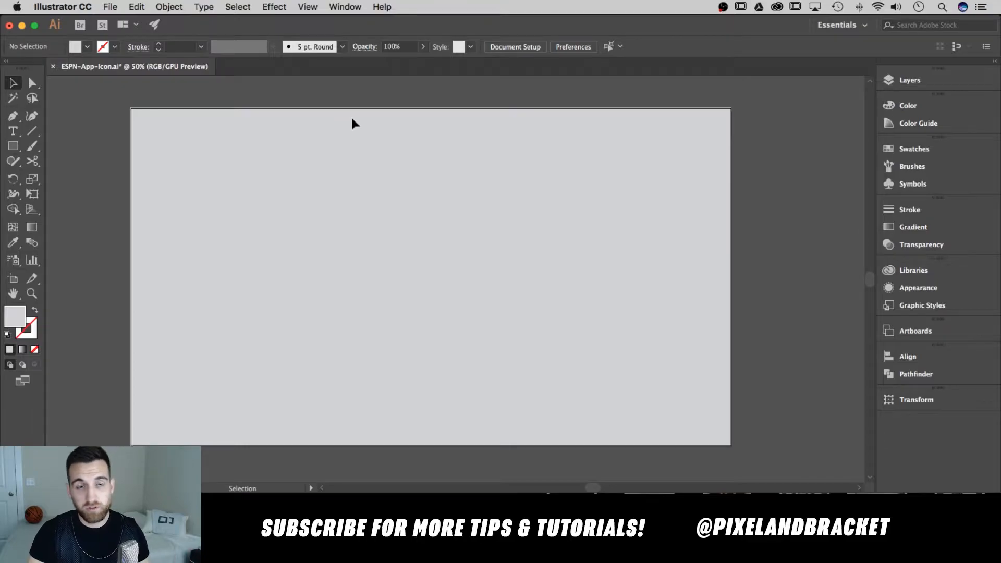
# Draw a 570 × 570 px square near the middle of the gray background.
pyautogui.moveTo(449, 161)
pyautogui.mouseDown()
pyautogui.moveTo(439, 162)
pyautogui.moveTo(468, 162)
pyautogui.mouseUp()
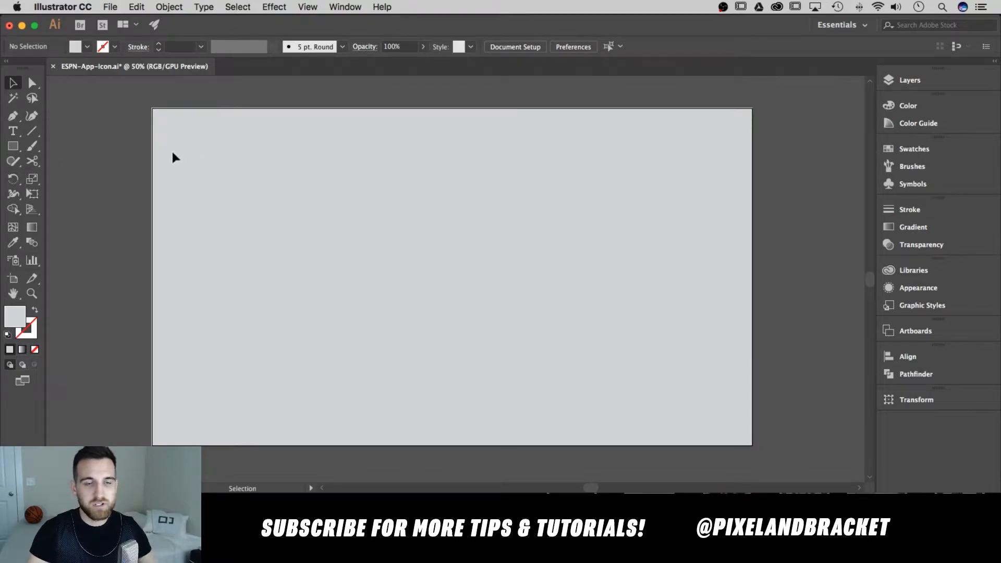
pyautogui.click(12, 147)
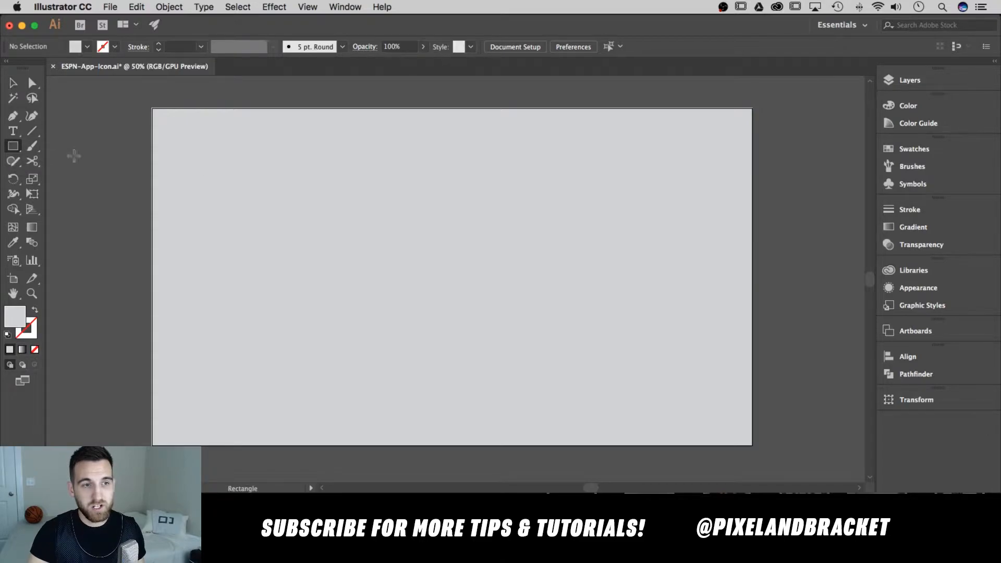
pyautogui.click(375, 180)
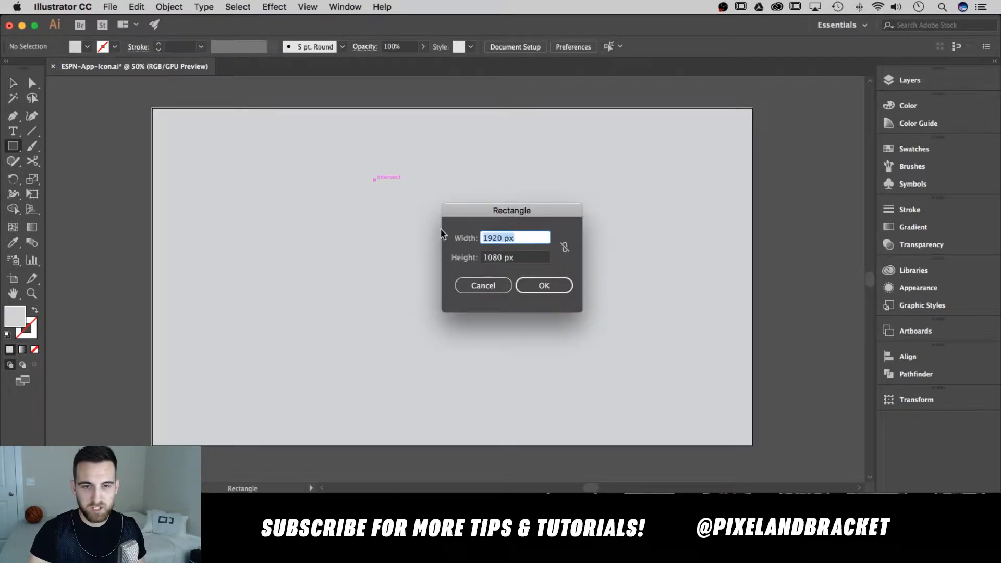
pyautogui.write('570')
pyautogui.press('Tab')
pyautogui.write('5')
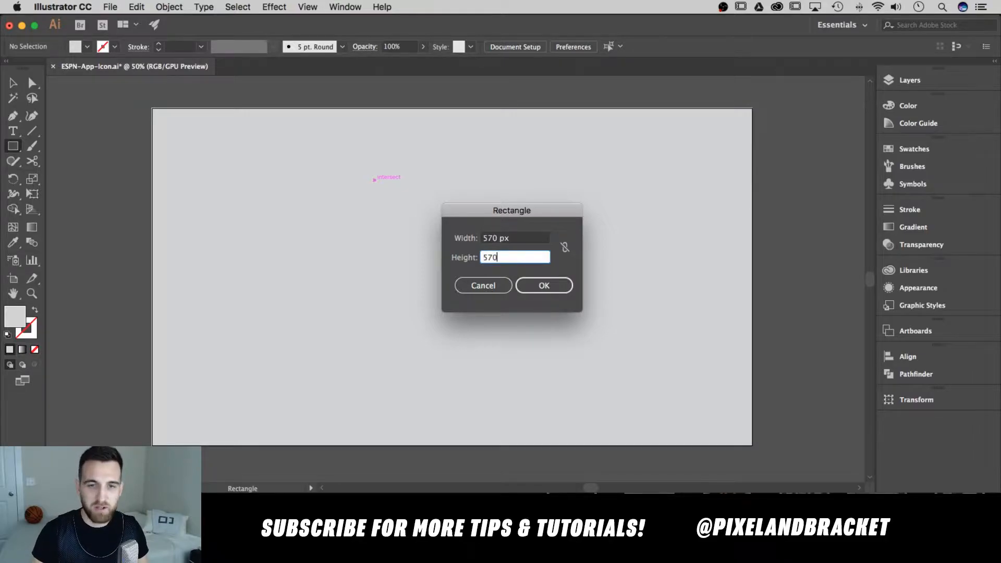
pyautogui.click(542, 285)
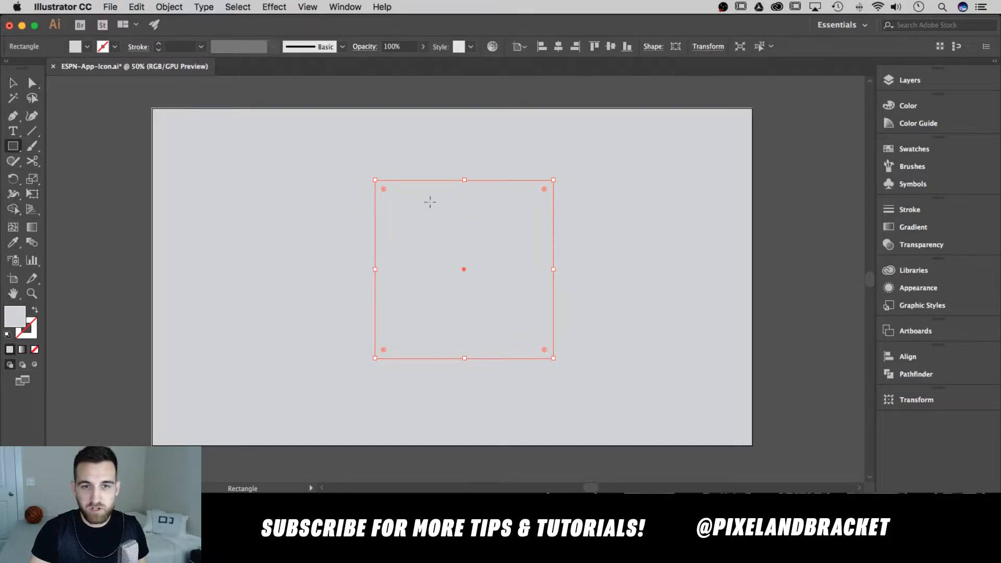
# Fill the new square with white and keep it selected.
pyautogui.press('v')
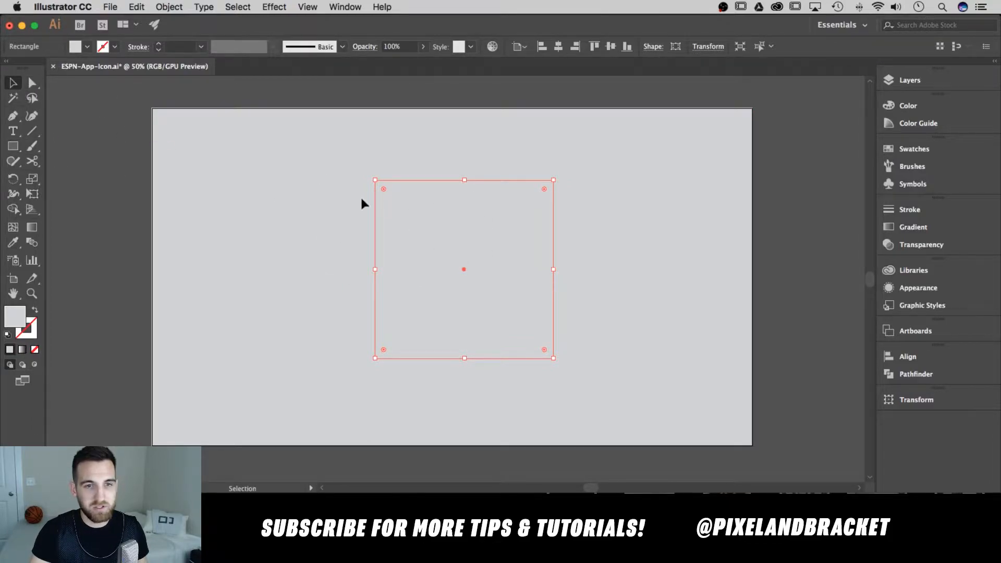
pyautogui.click(289, 194)
pyautogui.moveTo(486, 214); pyautogui.dragTo(485, 215)
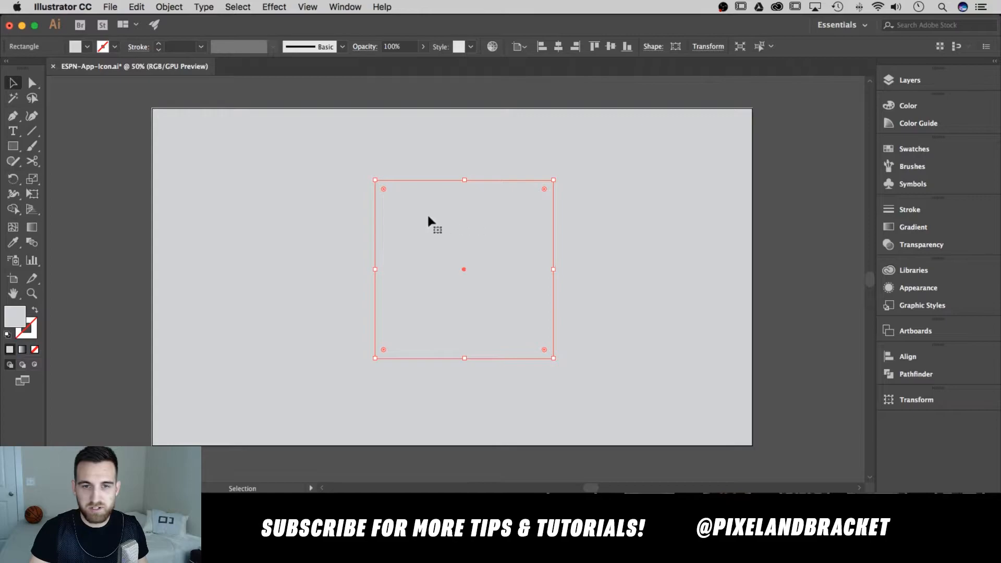
pyautogui.click(87, 46)
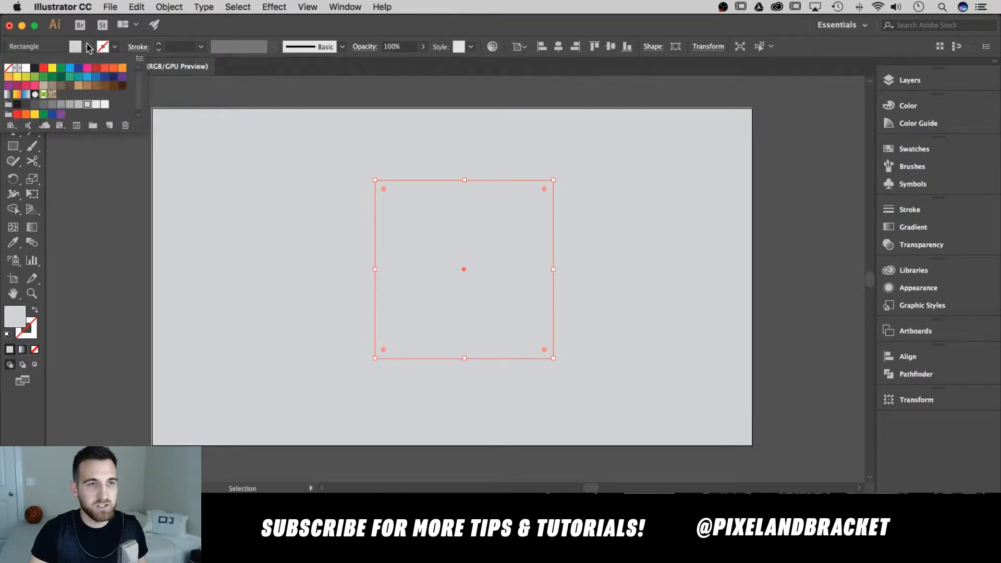
pyautogui.click(25, 68)
pyautogui.click(600, 155)
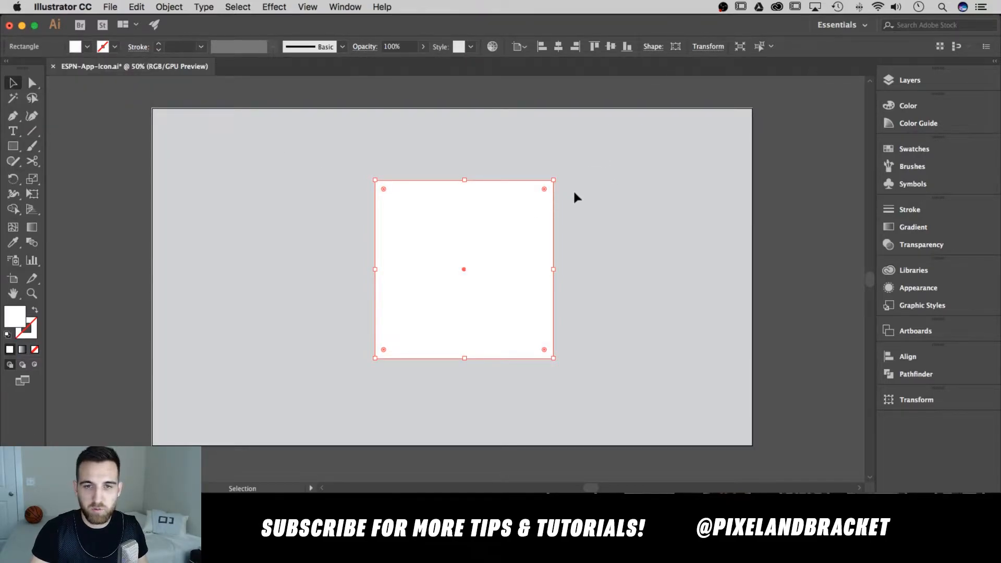
pyautogui.click(570, 189)
pyautogui.click(504, 217)
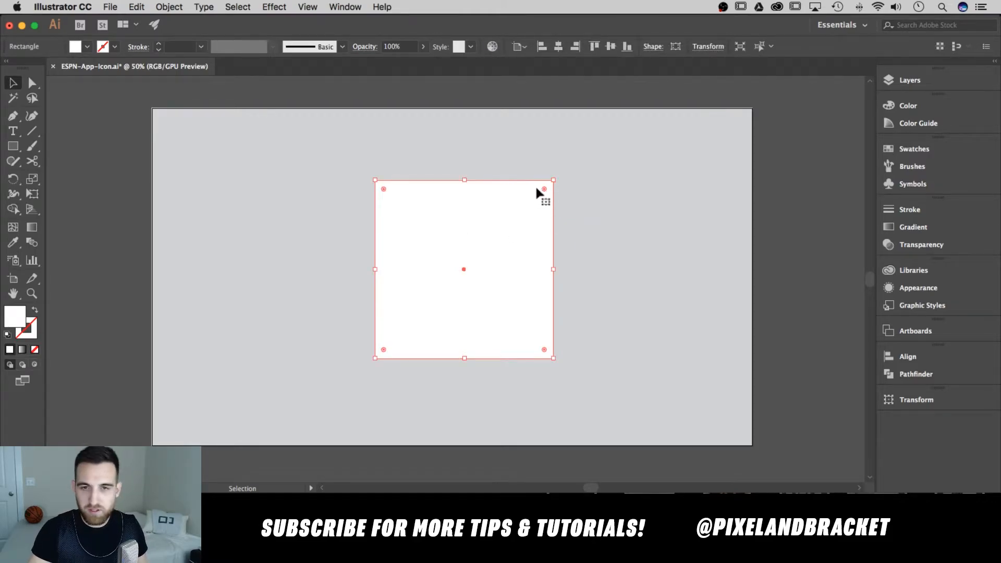
# Try rounding the white square's corners freehand with its live corner widget, and undo the rounding.
pyautogui.moveTo(544, 188); pyautogui.dragTo(516, 208)
pyautogui.press('super+z')
pyautogui.click(454, 147)
pyautogui.click(440, 231)
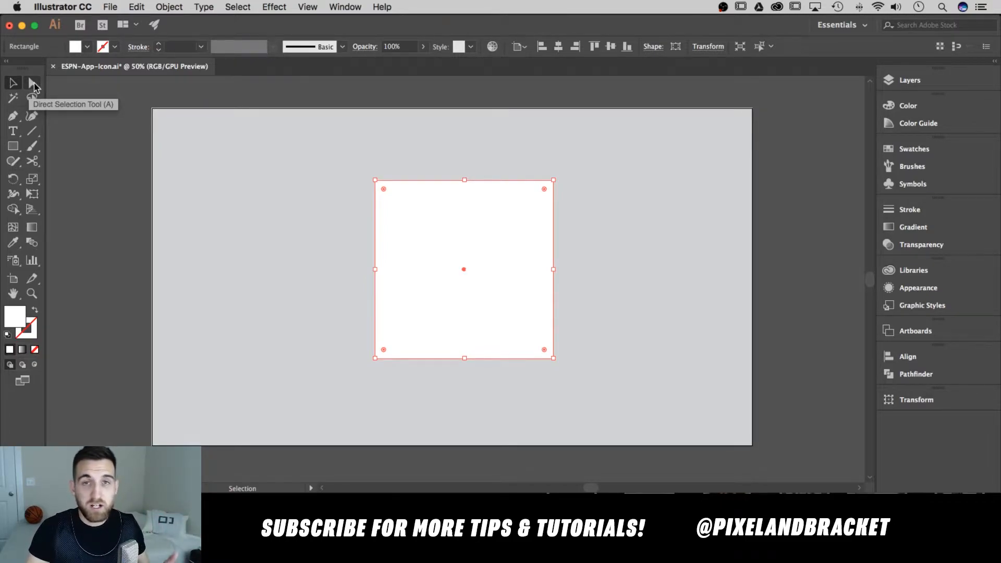
# Try a live corner radius of 100 px on the directly selected square, undo it and deselect the square.
pyautogui.click(33, 85)
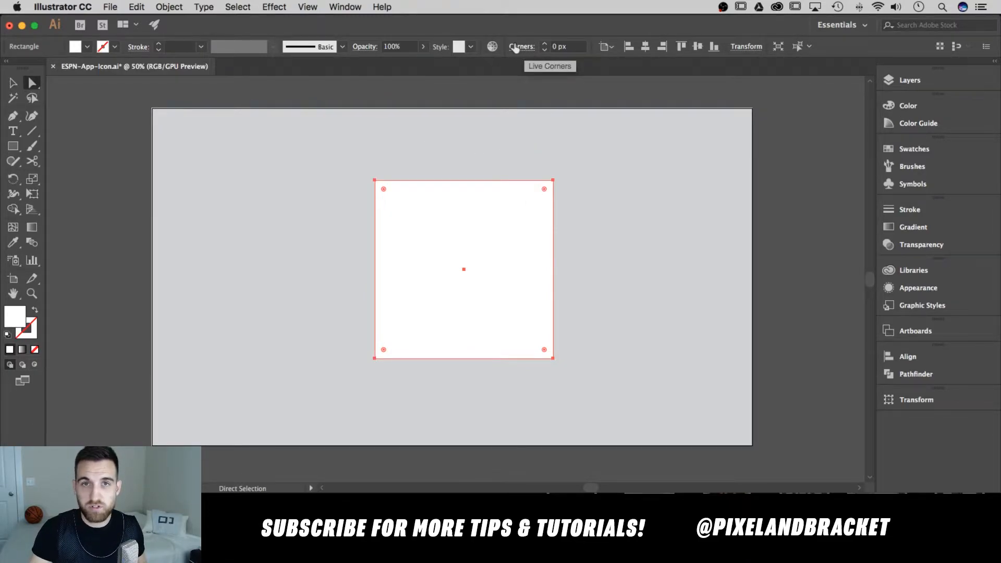
pyautogui.click(567, 46)
pyautogui.write('100')
pyautogui.press('Return')
pyautogui.press('super+z')
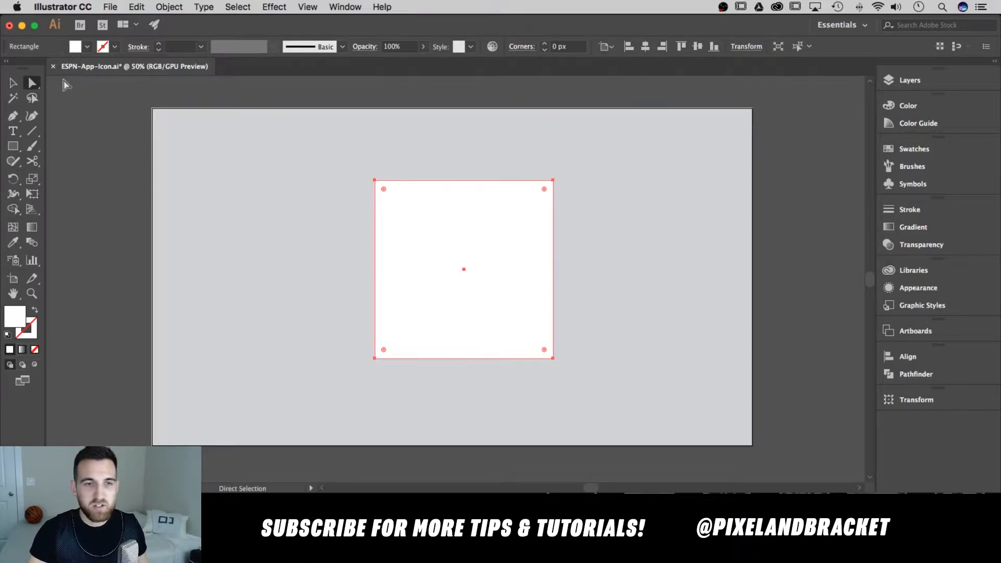
pyautogui.click(13, 83)
pyautogui.click(314, 165)
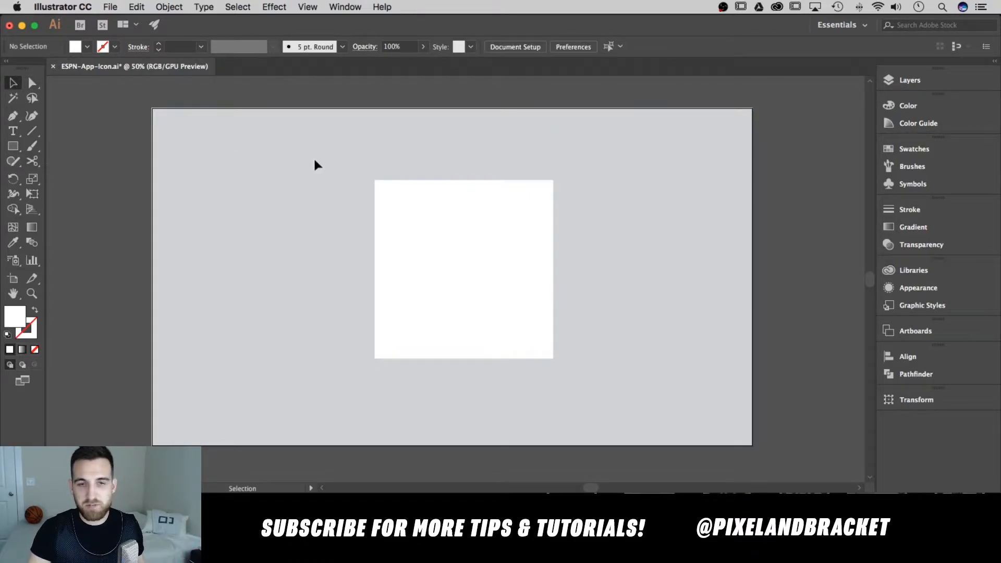
# Apply the Round Corners effect to the white square with a 100 px radius and the preview enabled.
pyautogui.click(459, 219)
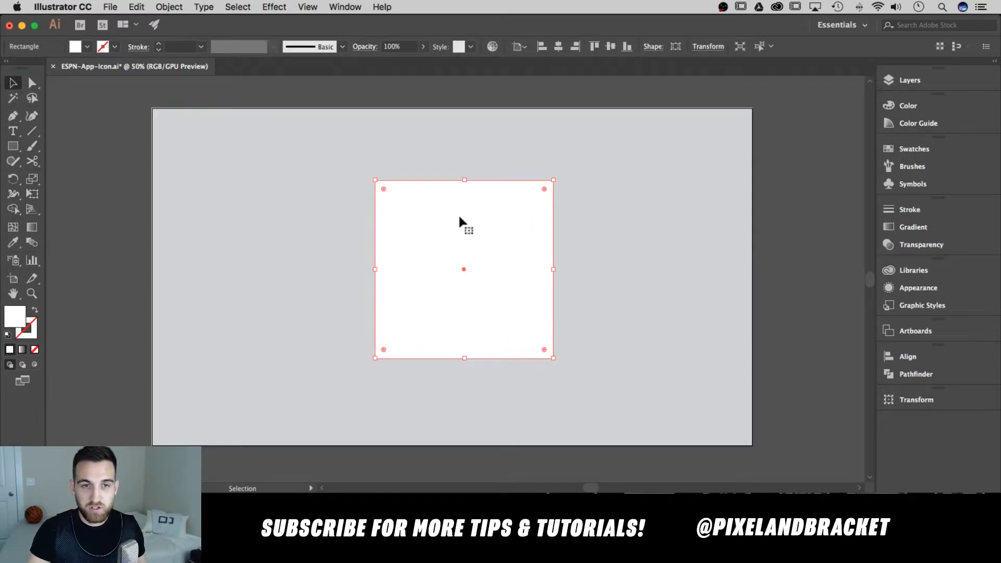
pyautogui.click(274, 6)
pyautogui.moveTo(316, 123)
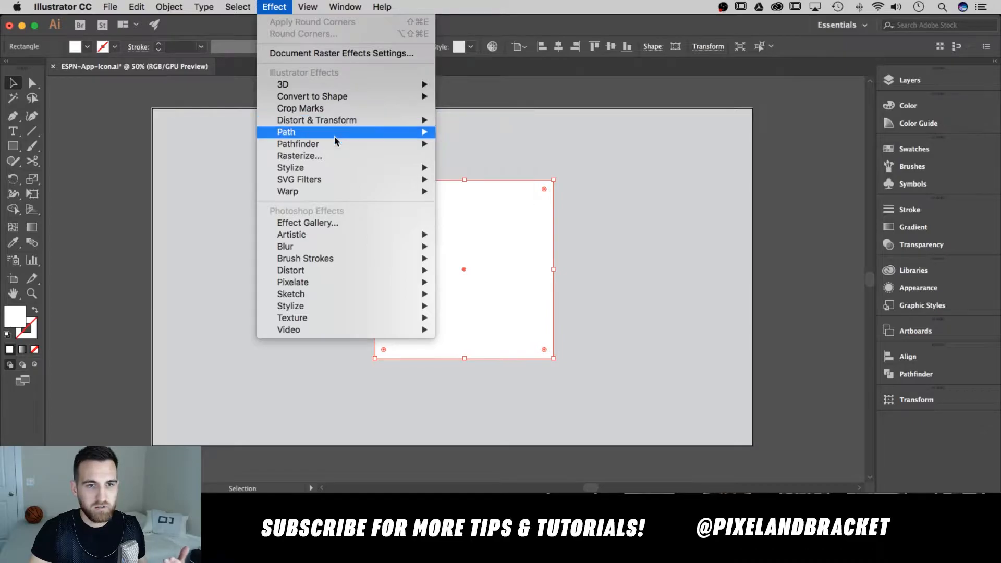
pyautogui.moveTo(325, 166)
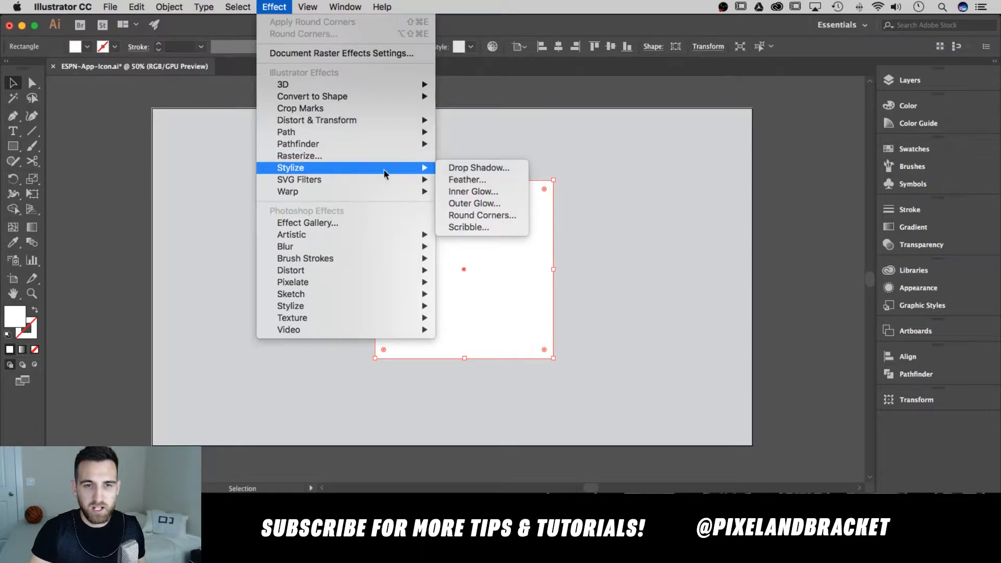
pyautogui.click(479, 213)
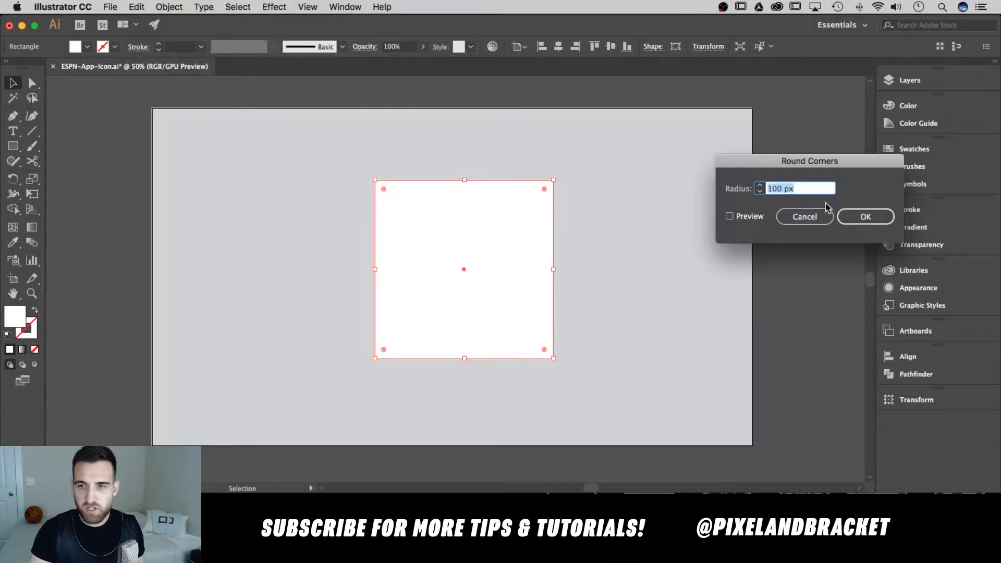
pyautogui.moveTo(797, 162); pyautogui.dragTo(666, 169)
pyautogui.click(670, 195)
pyautogui.doubleClick(670, 195)
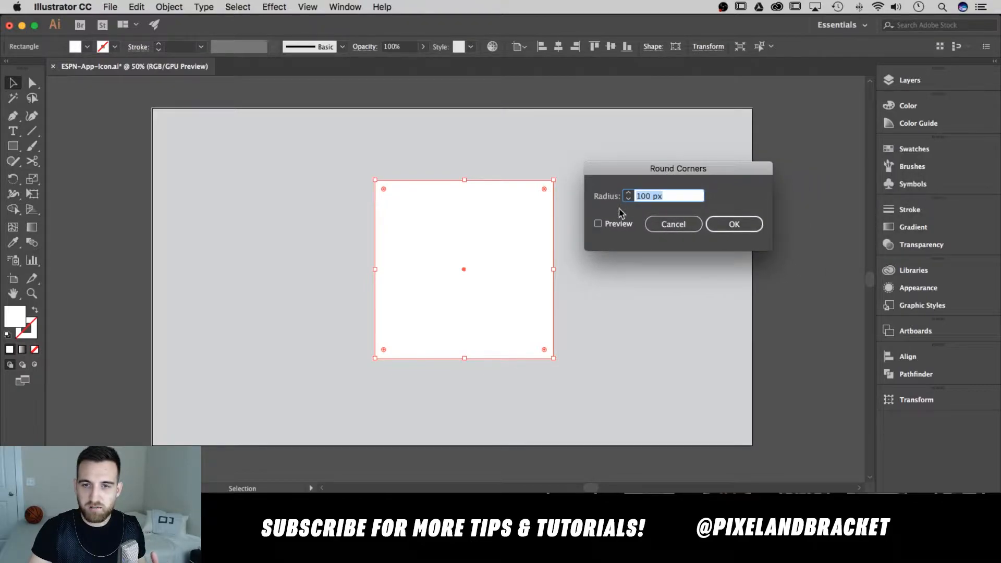
pyautogui.click(598, 223)
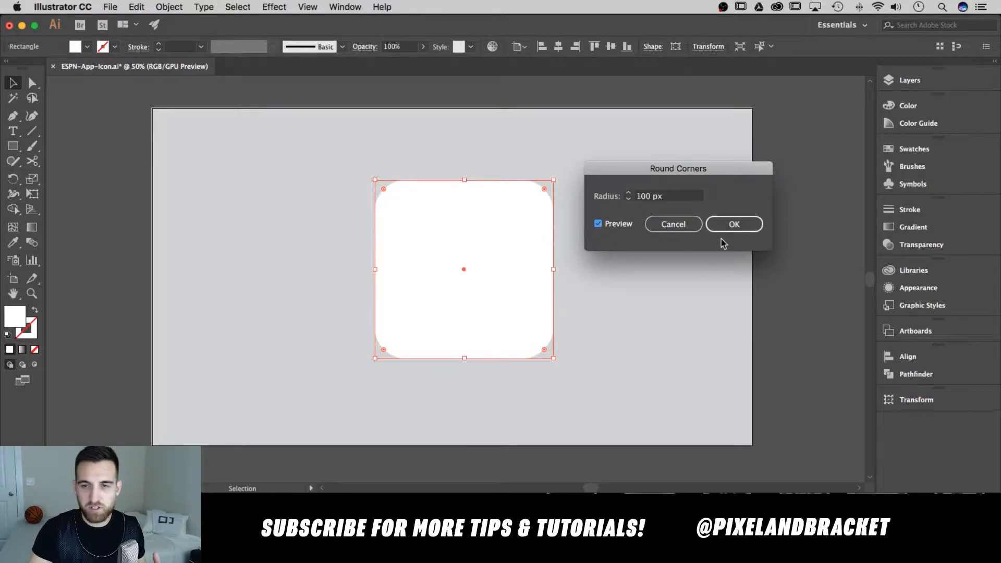
pyautogui.click(753, 224)
pyautogui.click(647, 220)
pyautogui.click(504, 237)
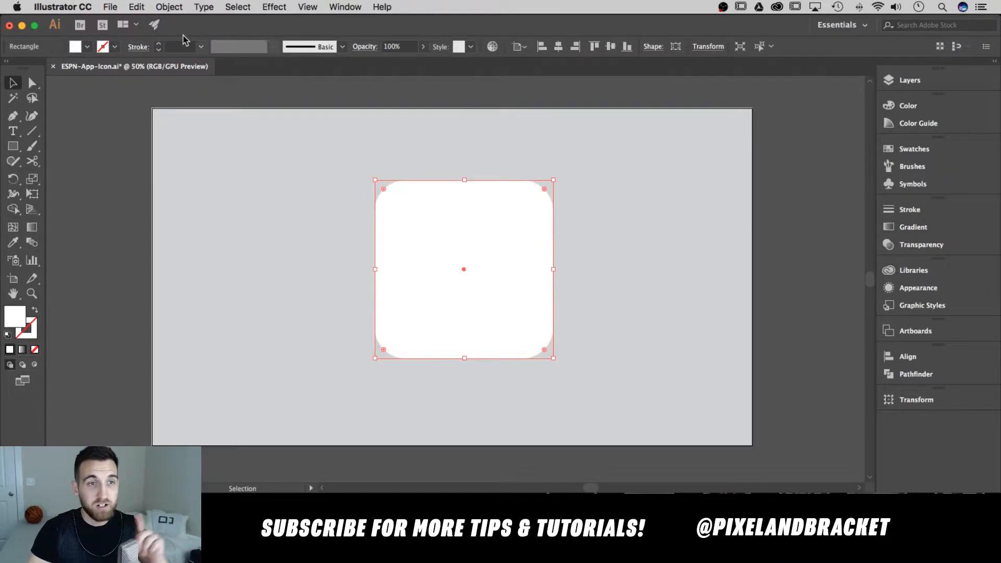
# Expand the appearance of the white square so its rounded corners become real path geometry, and deselect it.
pyautogui.click(139, 6)
pyautogui.moveTo(175, 7)
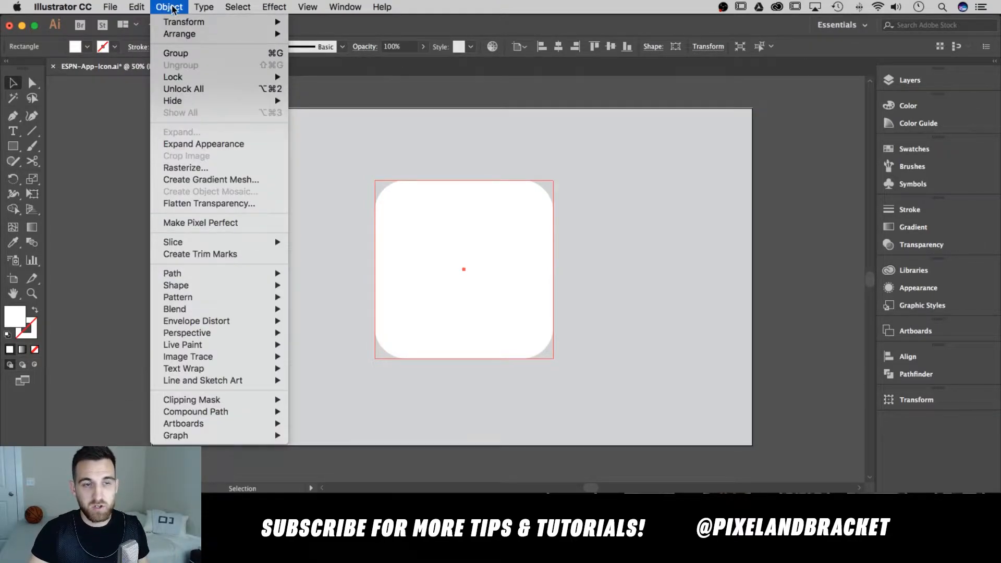
pyautogui.click(197, 145)
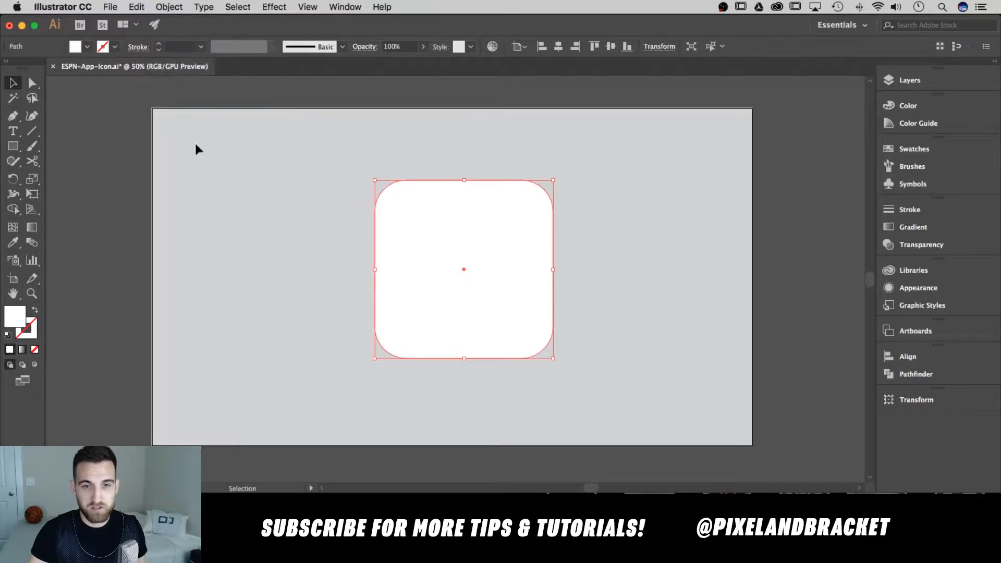
pyautogui.click(592, 207)
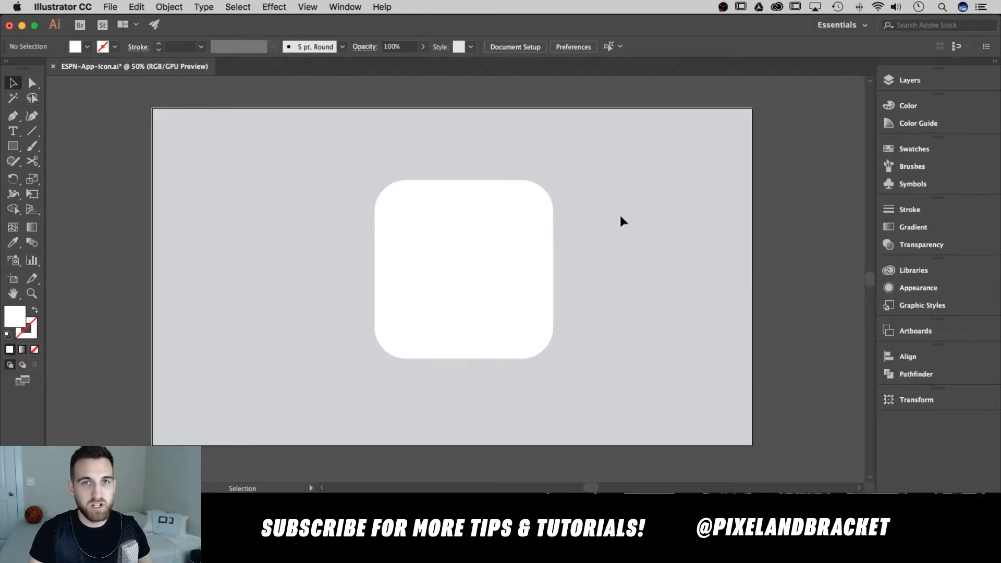
# Center the rounded white square horizontally and vertically on the artboard and leave it deselected.
pyautogui.click(439, 219)
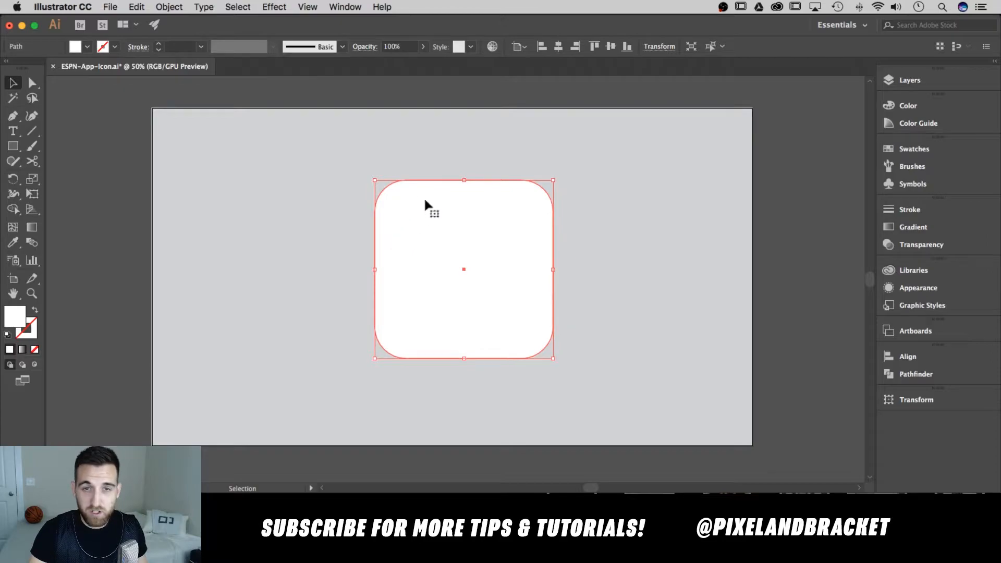
pyautogui.click(558, 47)
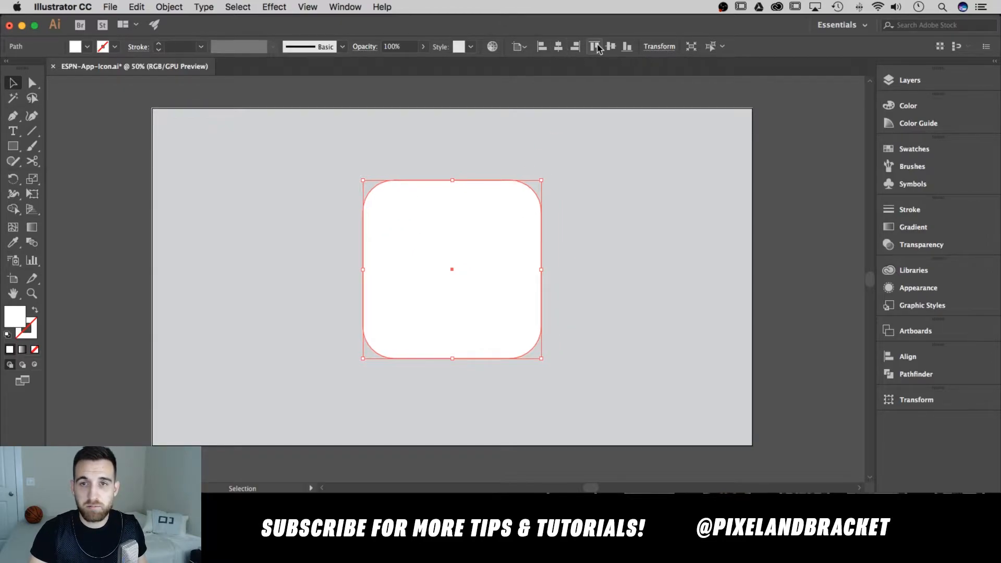
pyautogui.click(610, 46)
pyautogui.click(651, 263)
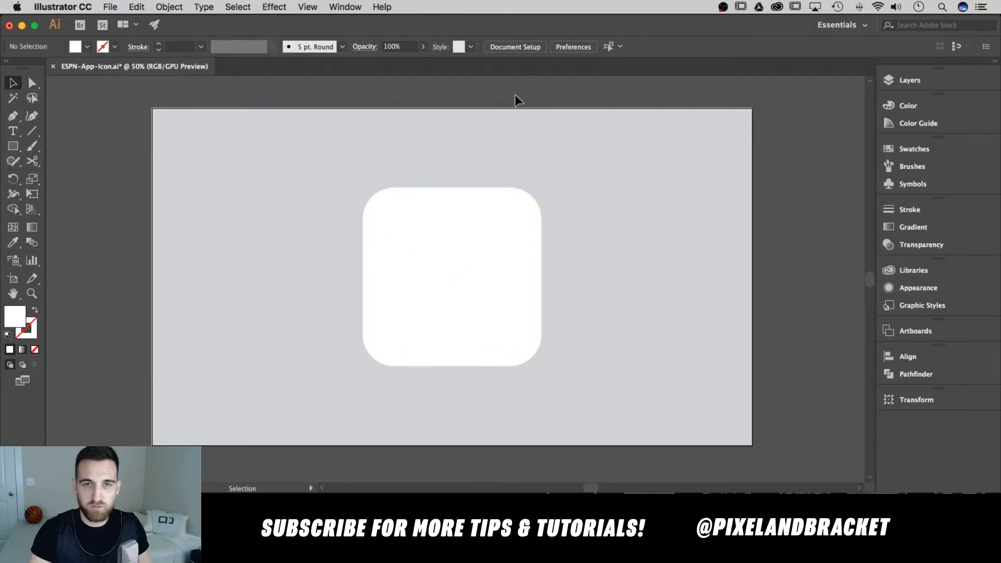
pyautogui.click(514, 235)
pyautogui.click(578, 223)
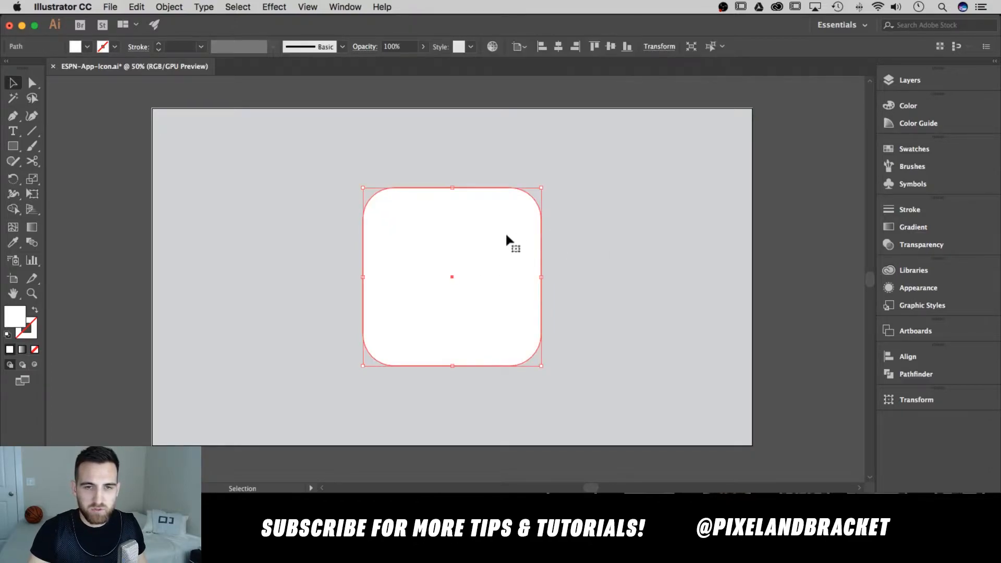
# Set the fill to red and create a 300 px wide, 100 px high rectangle beside the white square.
pyautogui.click(87, 47)
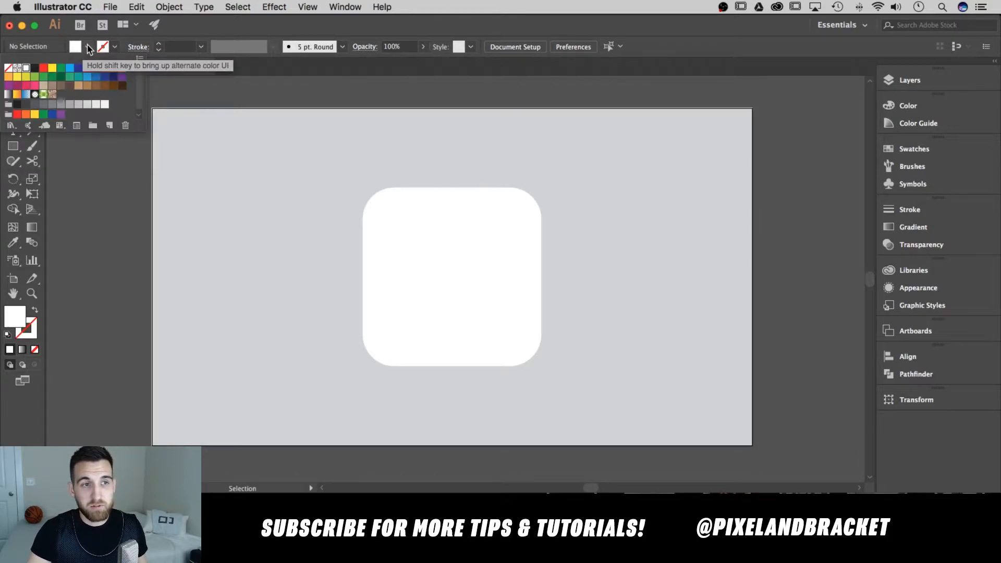
pyautogui.click(43, 69)
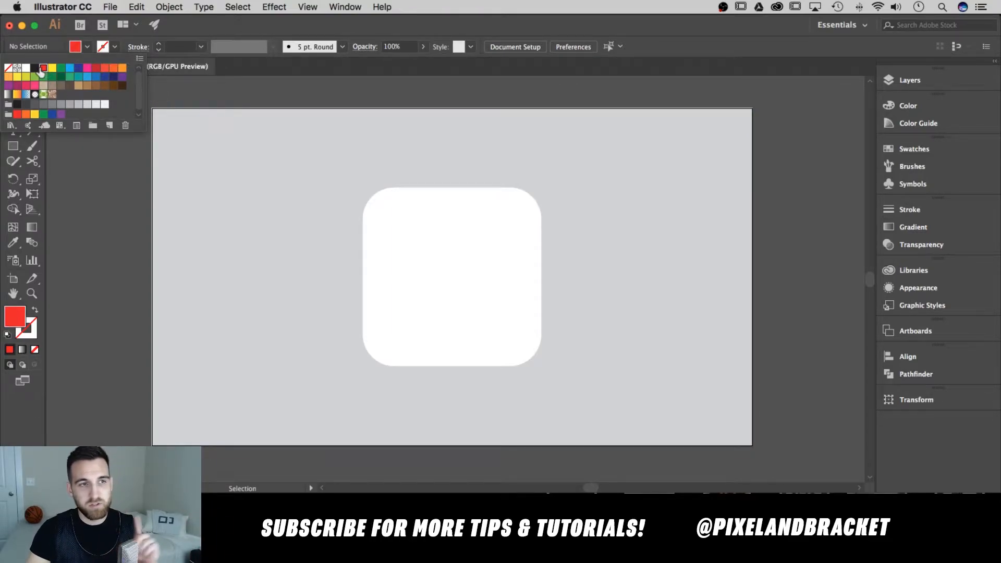
pyautogui.click(175, 134)
pyautogui.click(13, 146)
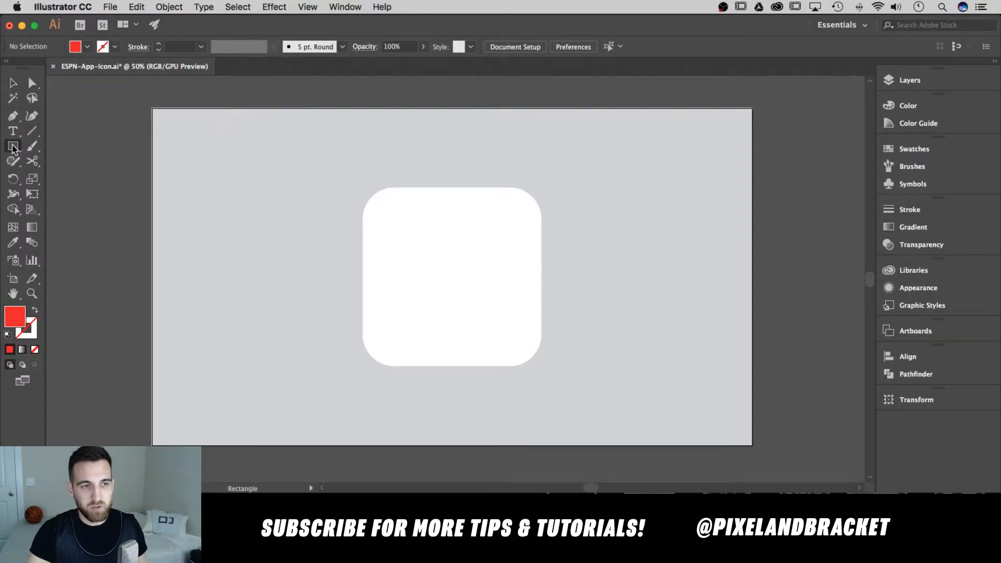
pyautogui.click(265, 187)
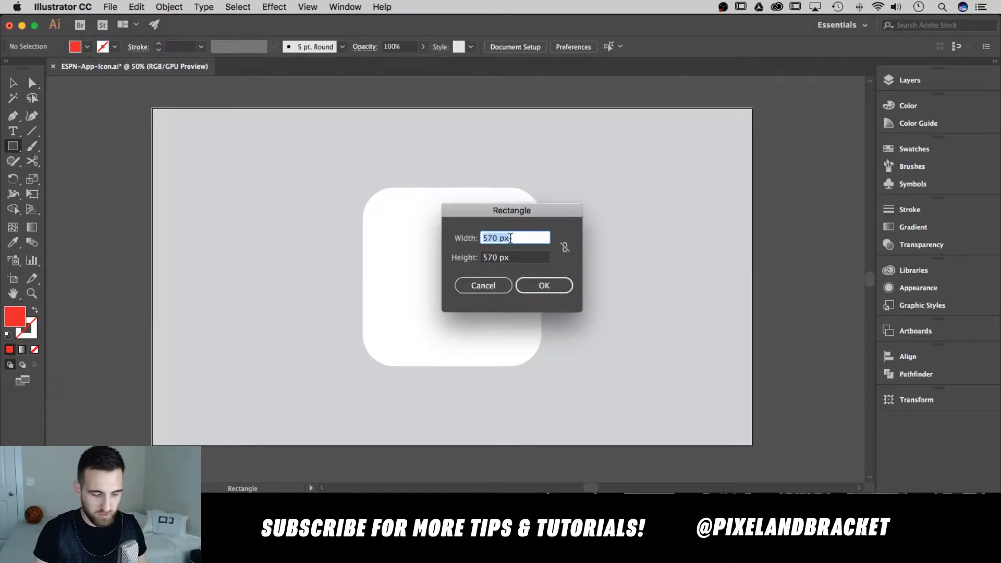
pyautogui.write('300')
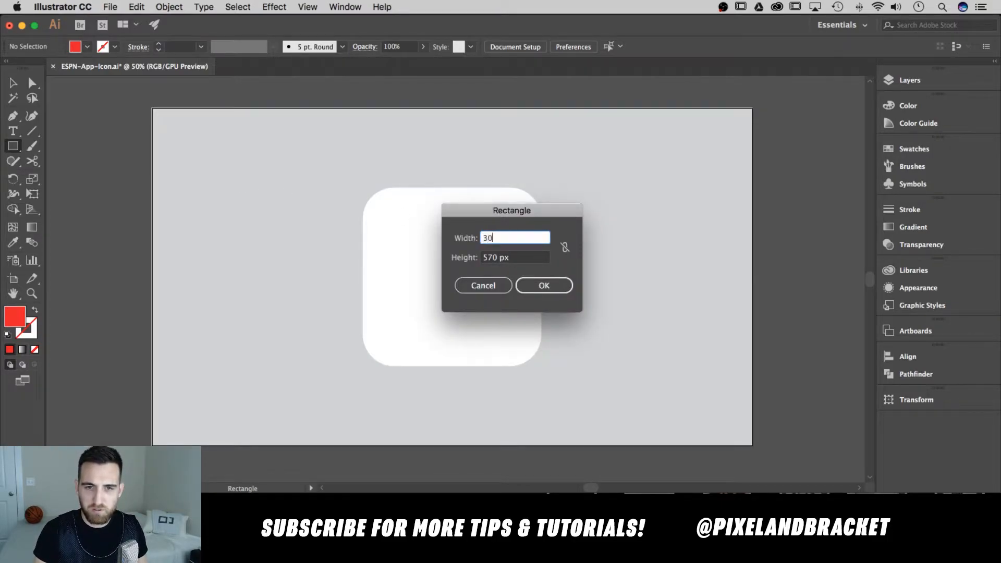
pyautogui.press('Tab')
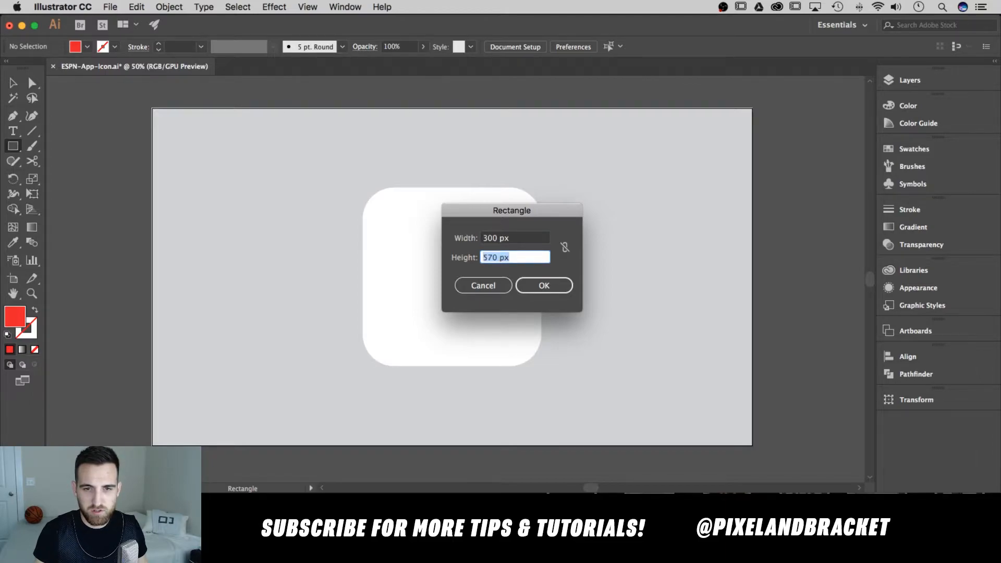
pyautogui.write('100')
pyautogui.press('Return')
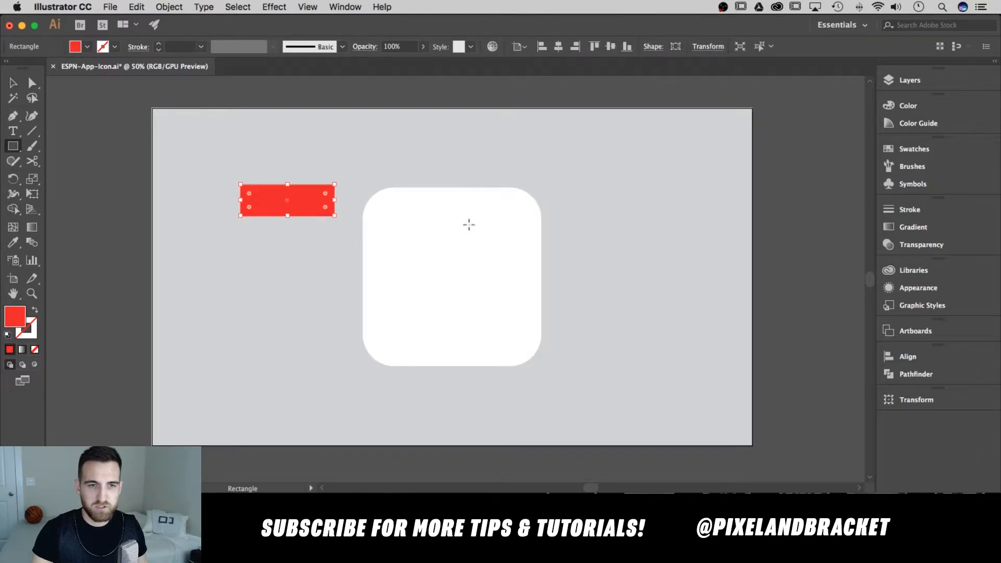
pyautogui.click(13, 83)
pyautogui.click(435, 151)
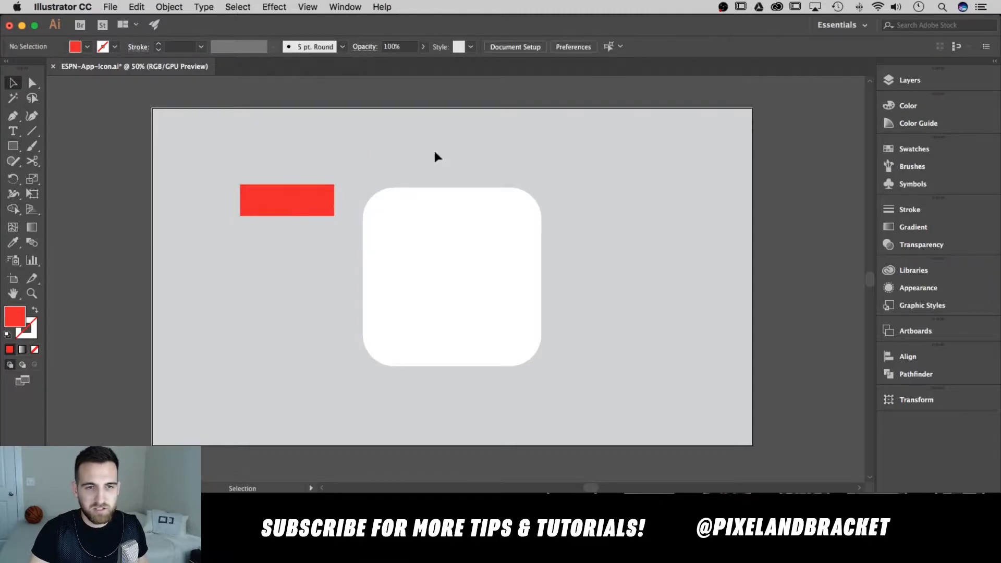
# Move the red rectangle up and outward, duplicate it straight down into a stack of three, and place two more copies across the artboard's left edge.
pyautogui.click(295, 199)
pyautogui.moveTo(312, 199); pyautogui.dragTo(287, 185)
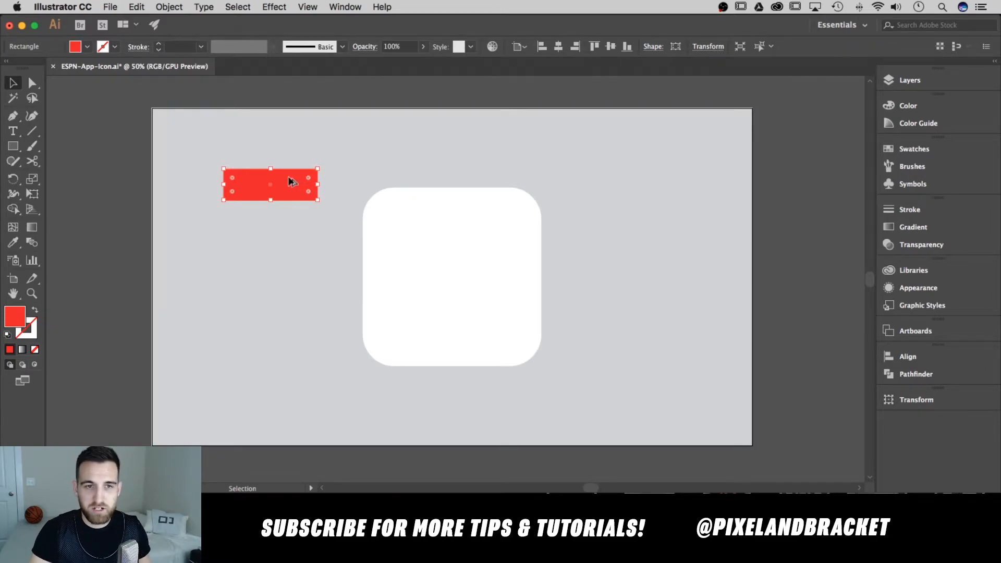
pyautogui.moveTo(288, 177); pyautogui.dragTo(286, 215)
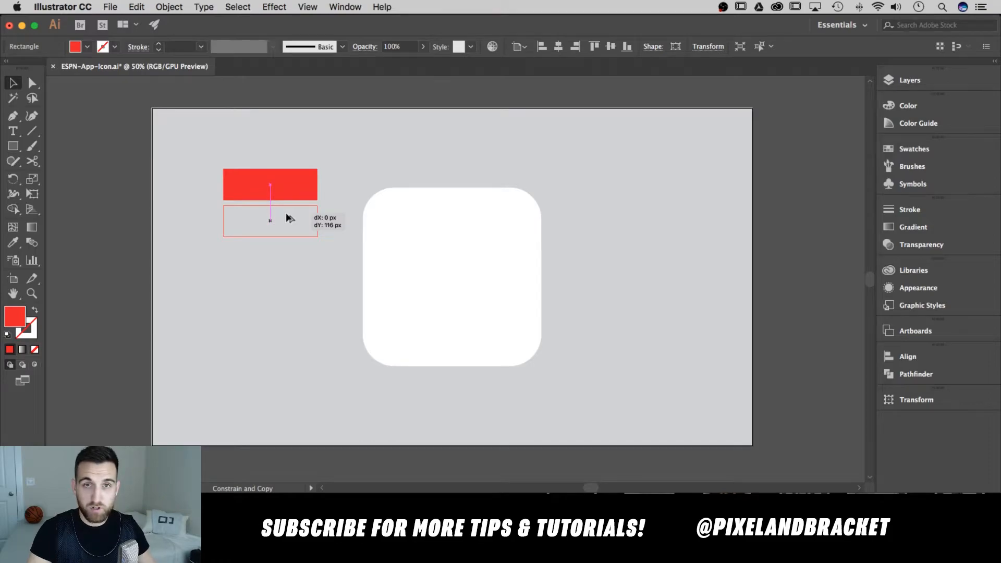
pyautogui.moveTo(288, 218); pyautogui.dragTo(172, 218)
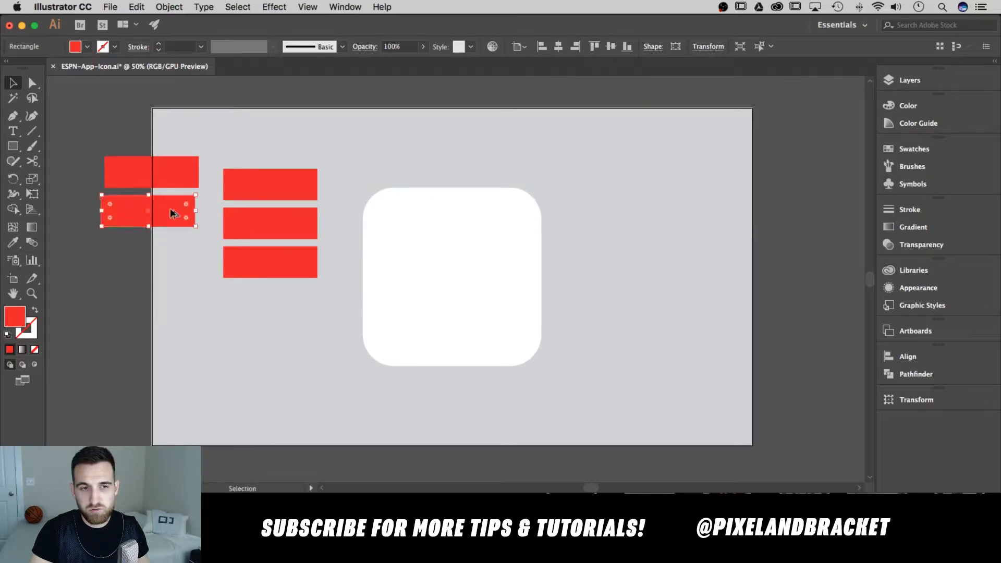
pyautogui.click(302, 143)
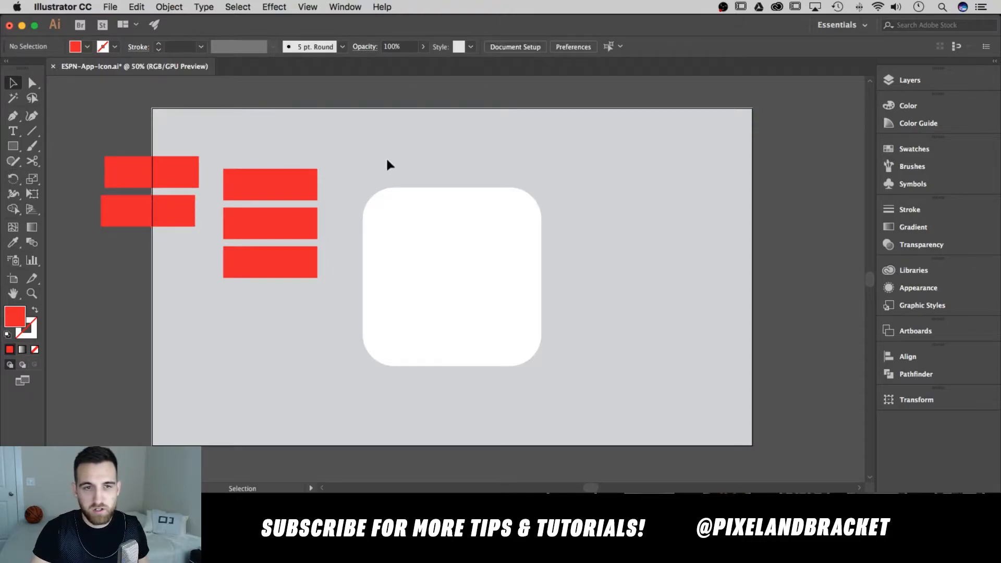
pyautogui.moveTo(313, 300); pyautogui.dragTo(252, 144)
pyautogui.click(326, 155)
pyautogui.moveTo(335, 315); pyautogui.dragTo(255, 156)
pyautogui.click(334, 259)
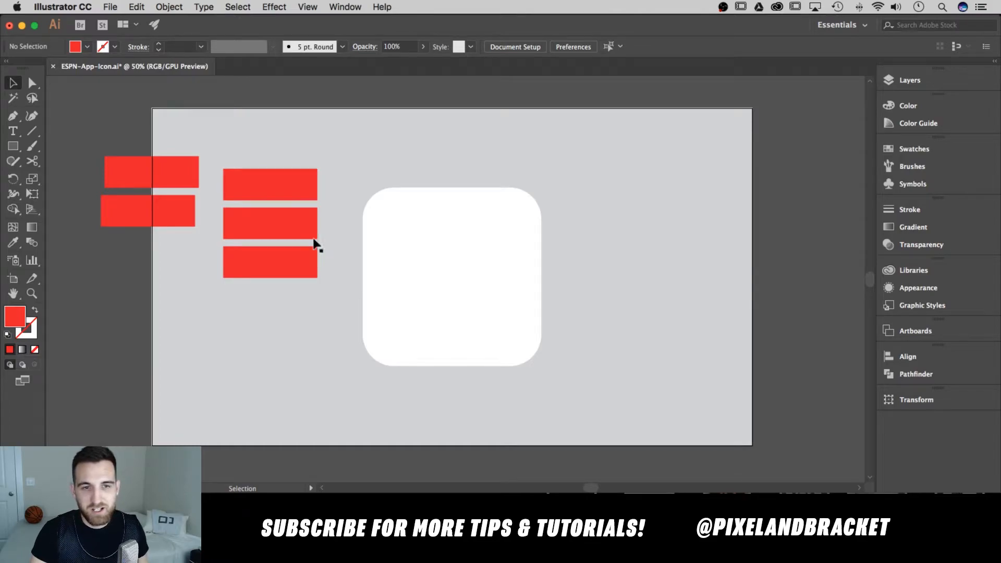
# Try moving the middle rectangle of the stack sideways, and undo the move.
pyautogui.moveTo(333, 207); pyautogui.dragTo(486, 234)
pyautogui.press('super+plus')
pyautogui.press('super+plus')
pyautogui.moveTo(365, 214); pyautogui.dragTo(415, 212)
pyautogui.press('super+z')
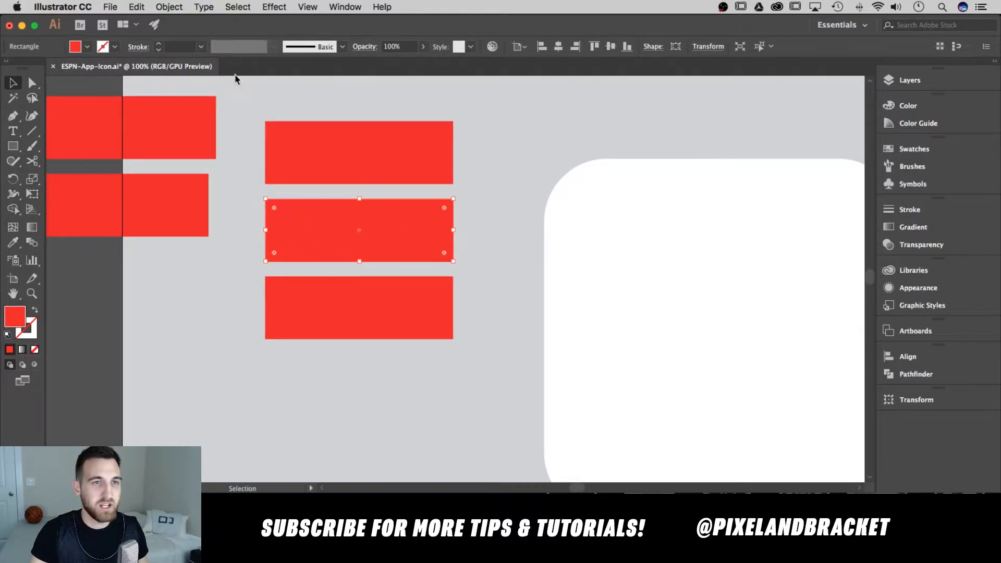
# Check that Smart Guides is enabled and snap the middle and bottom rectangles upward so the three stacked bars touch edge to edge.
pyautogui.click(307, 7)
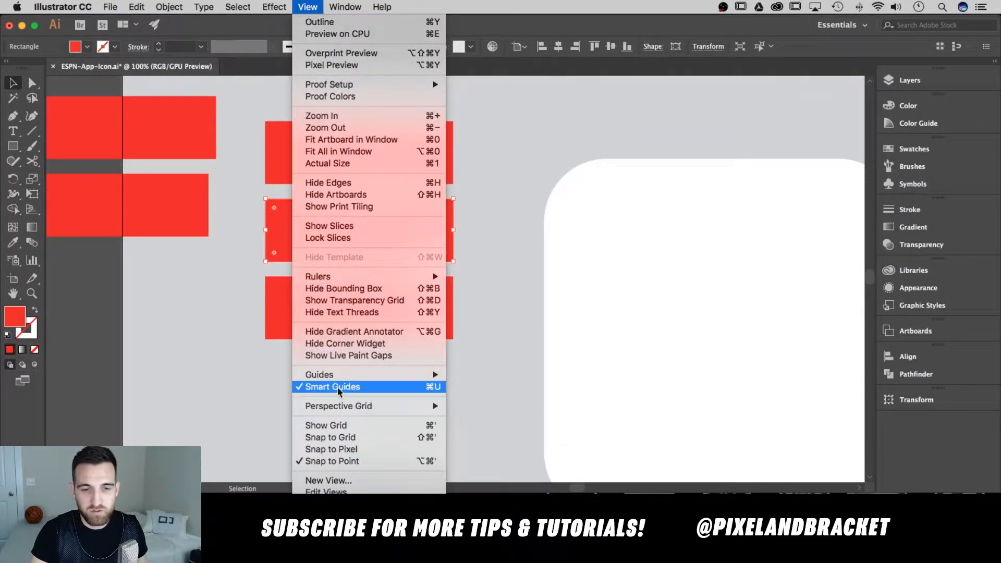
pyautogui.click(527, 295)
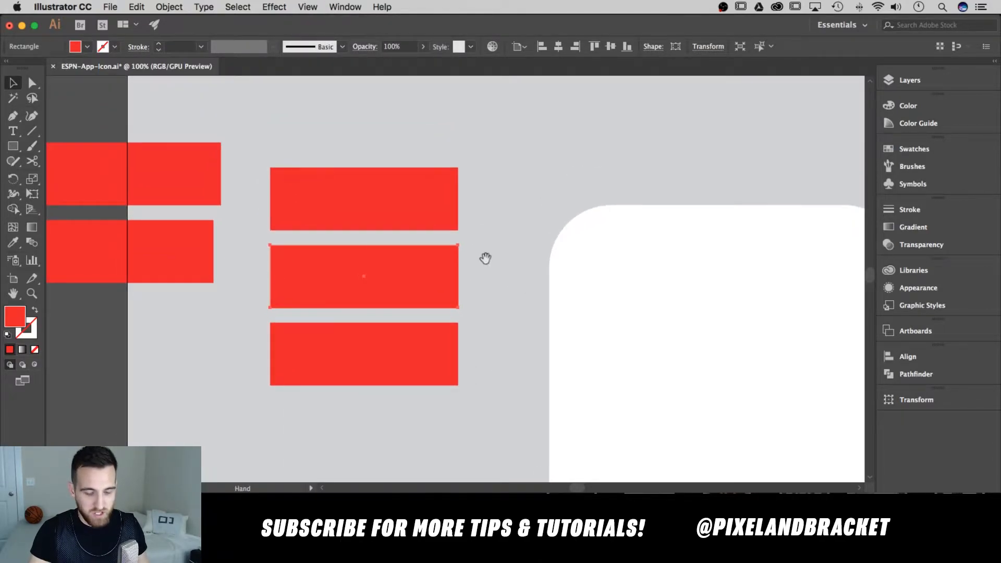
pyautogui.press('super+equal')
pyautogui.press('super+equal')
pyautogui.moveTo(536, 285); pyautogui.dragTo(491, 270)
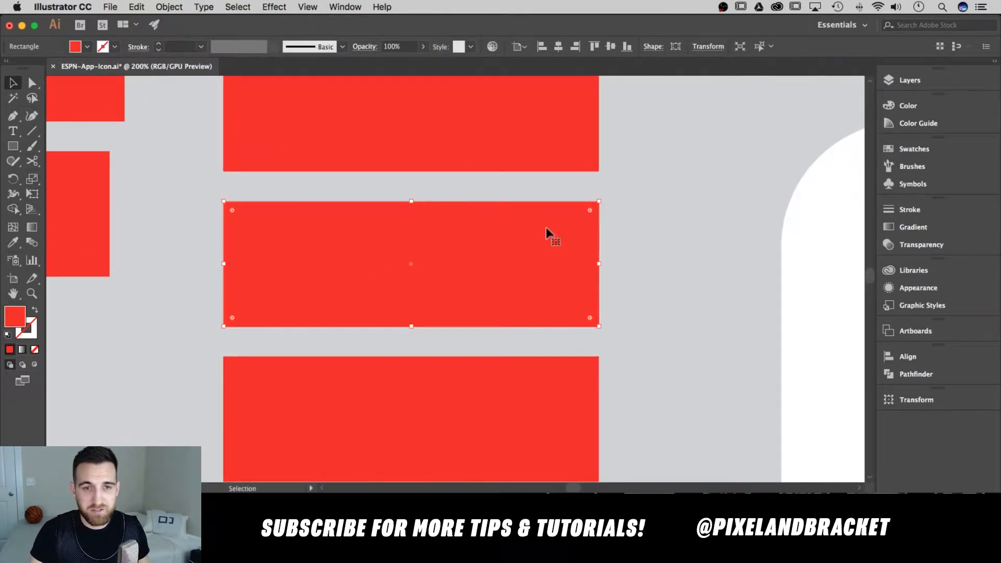
pyautogui.moveTo(537, 241); pyautogui.dragTo(533, 212)
pyautogui.moveTo(540, 409); pyautogui.dragTo(536, 359)
pyautogui.click(726, 237)
pyautogui.click(486, 236)
# Move the upper spare rectangle at the artboard's edge slightly right, toward the joined stack.
pyautogui.press('super+minus')
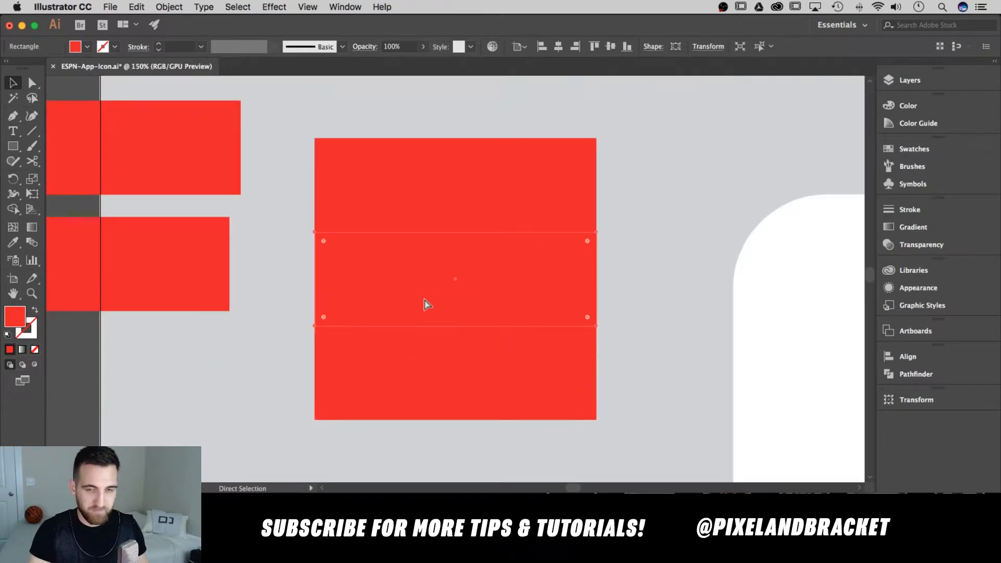
pyautogui.moveTo(368, 253); pyautogui.dragTo(458, 283)
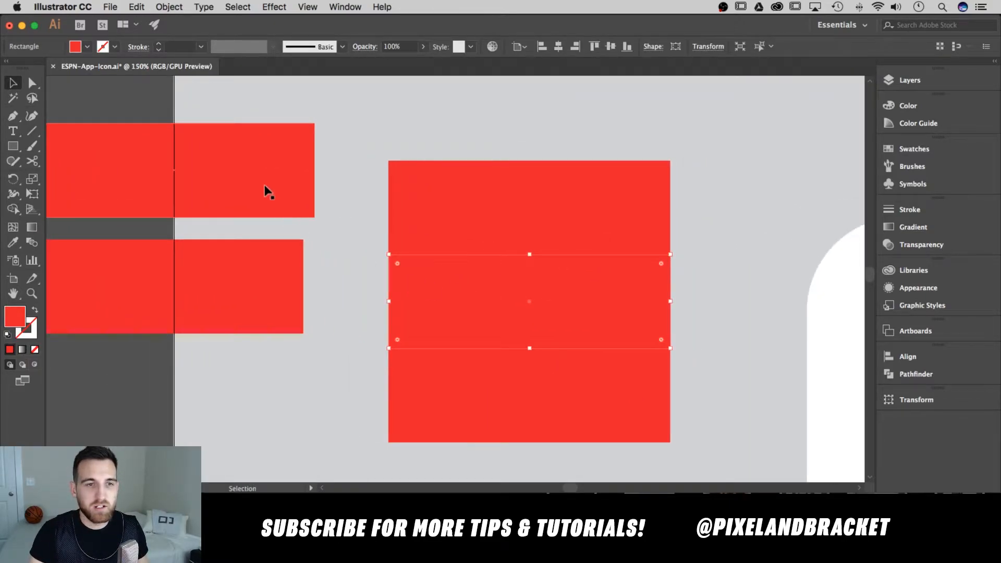
pyautogui.click(244, 156)
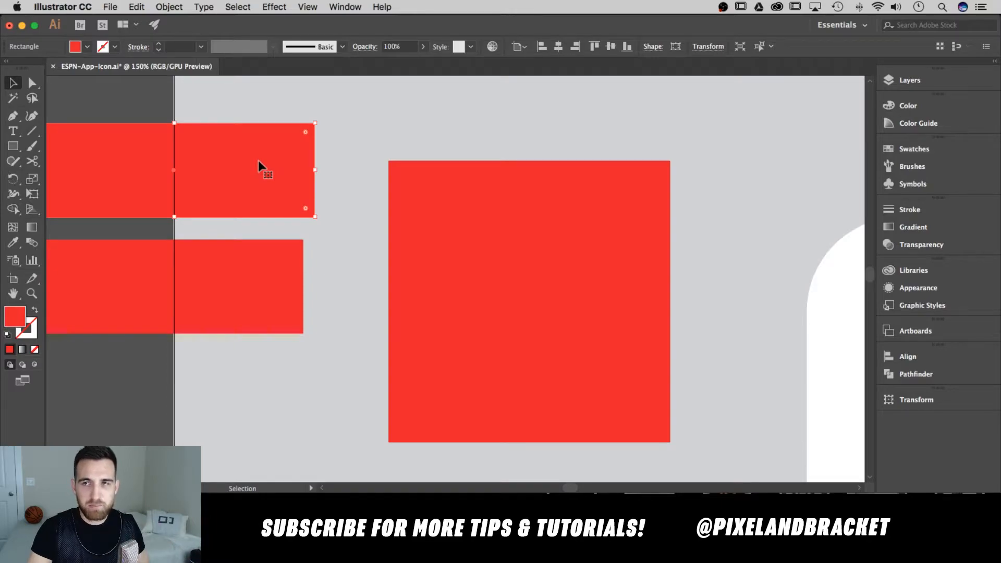
pyautogui.click(358, 137)
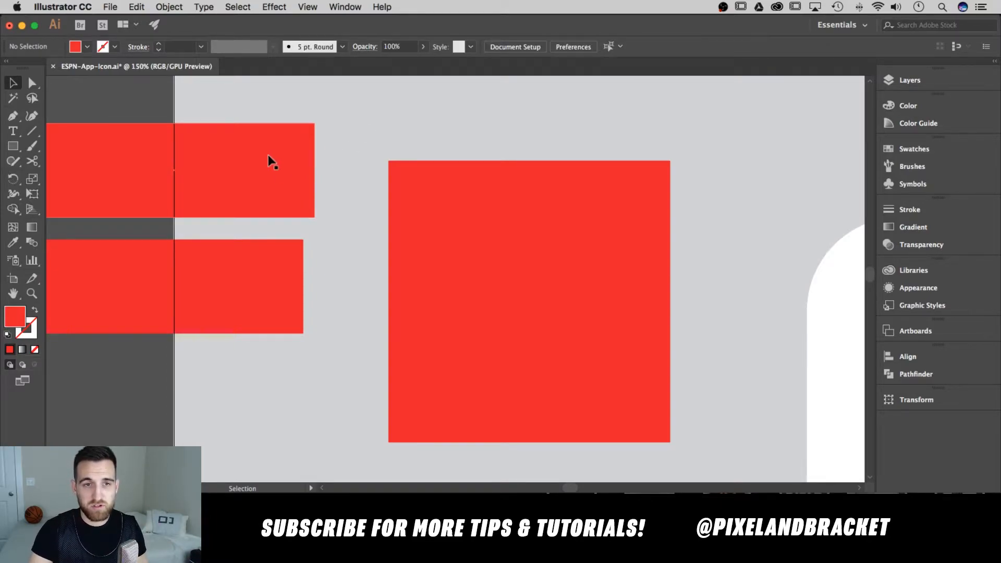
pyautogui.click(268, 160)
pyautogui.moveTo(222, 160); pyautogui.dragTo(271, 159)
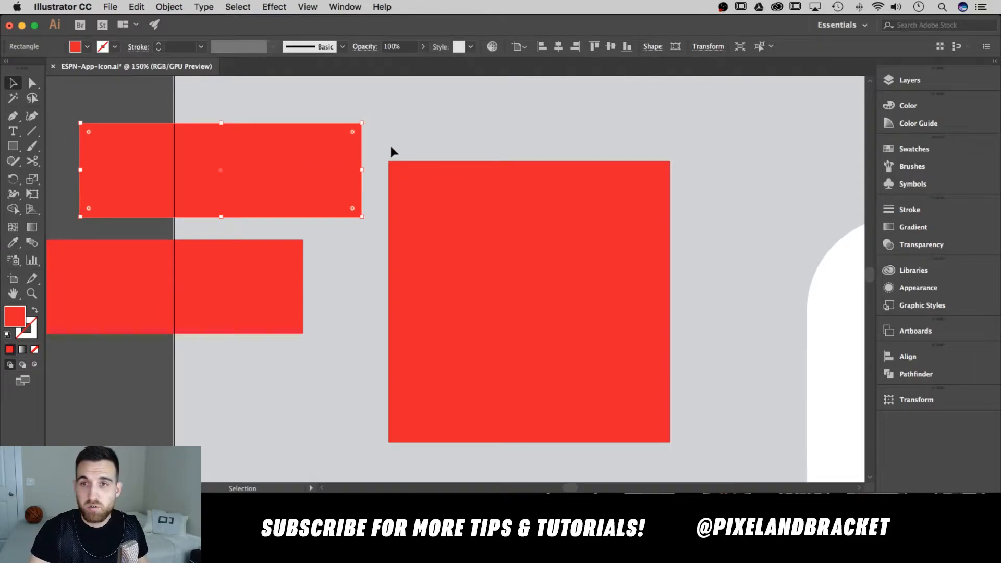
# Scale the height of the upper spare rectangle to 40% by multiplying it in the transform settings (100 px*0.40).
pyautogui.click(710, 49)
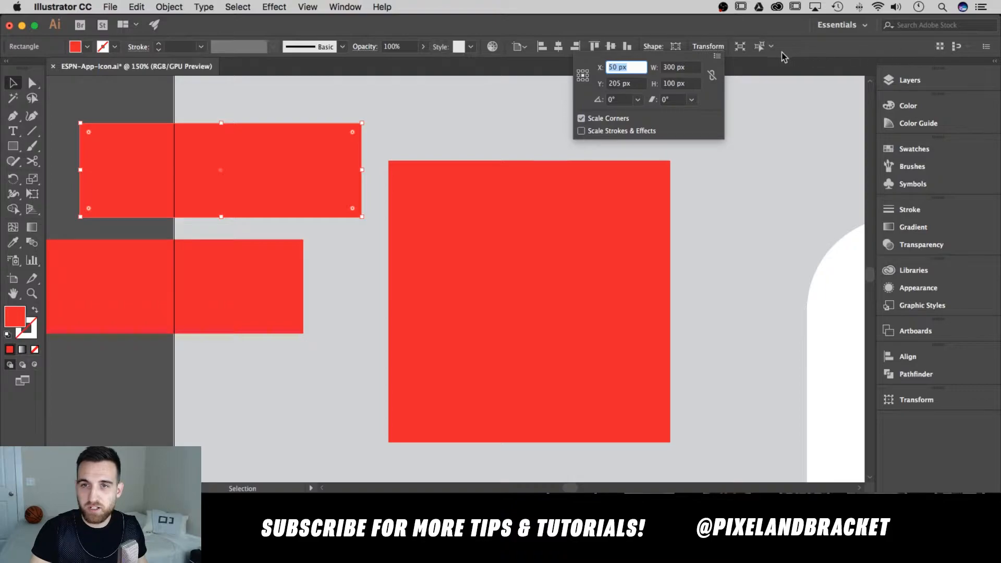
pyautogui.click(698, 45)
pyautogui.click(696, 48)
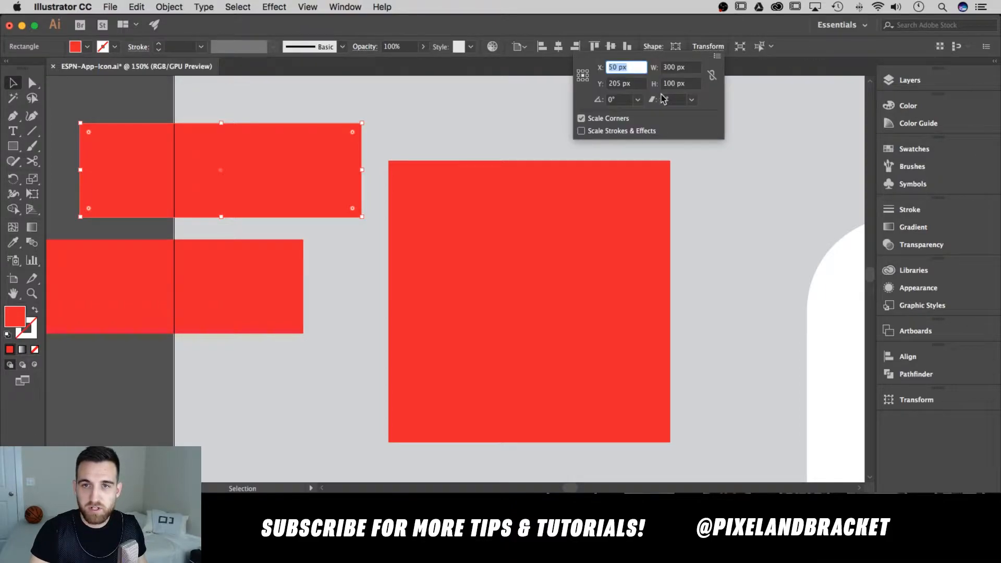
pyautogui.click(693, 83)
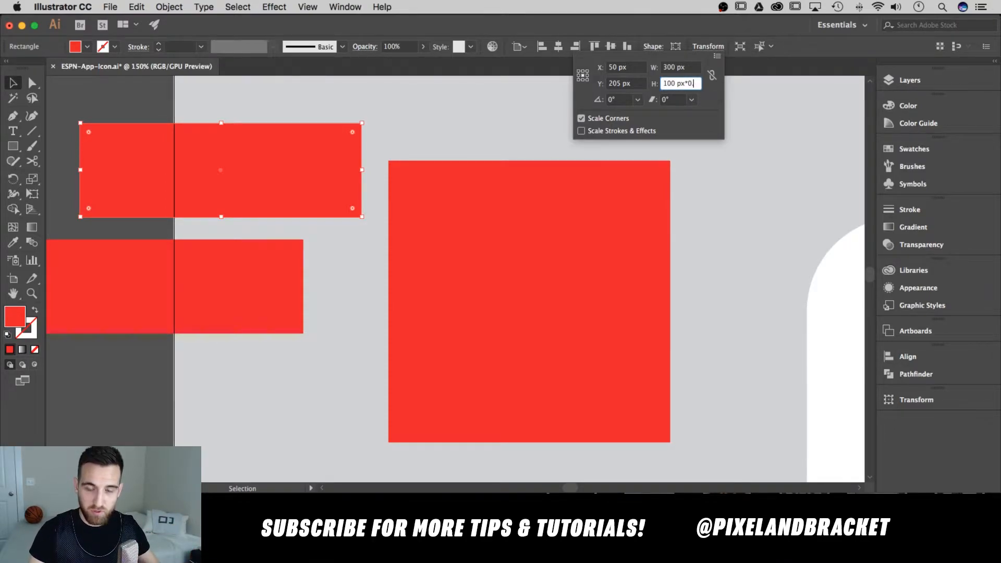
pyautogui.write('0')
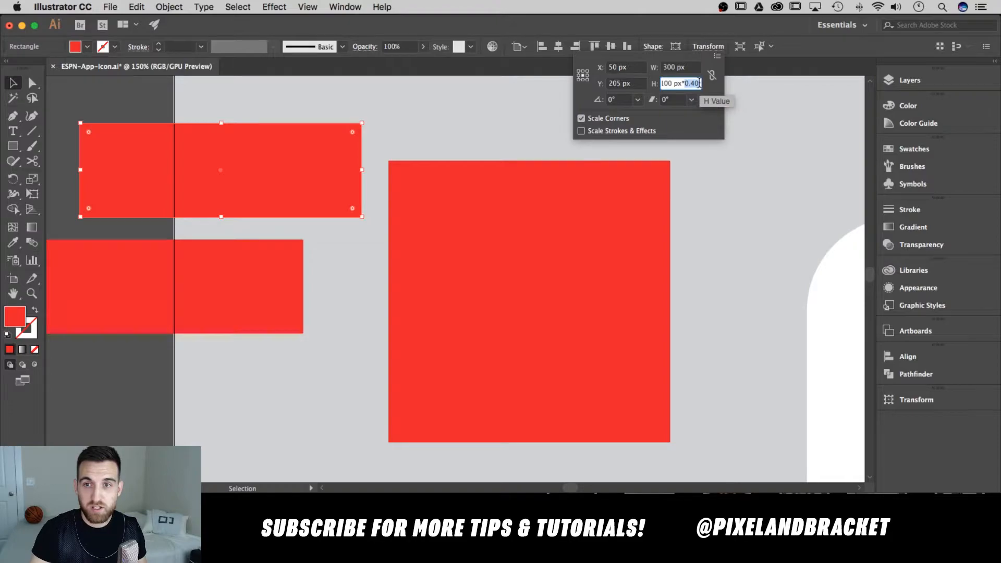
pyautogui.press('Return')
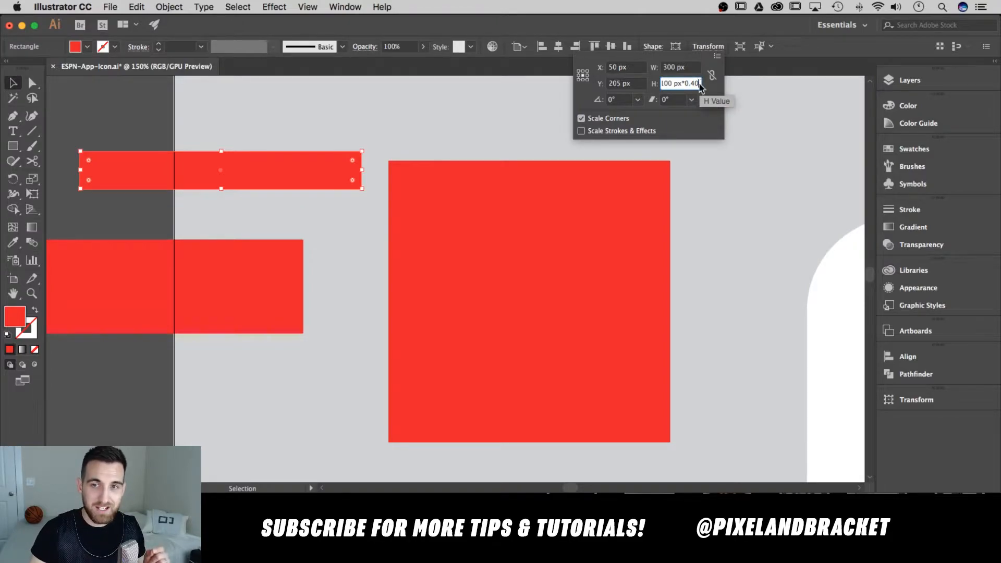
pyautogui.click(255, 112)
pyautogui.click(261, 170)
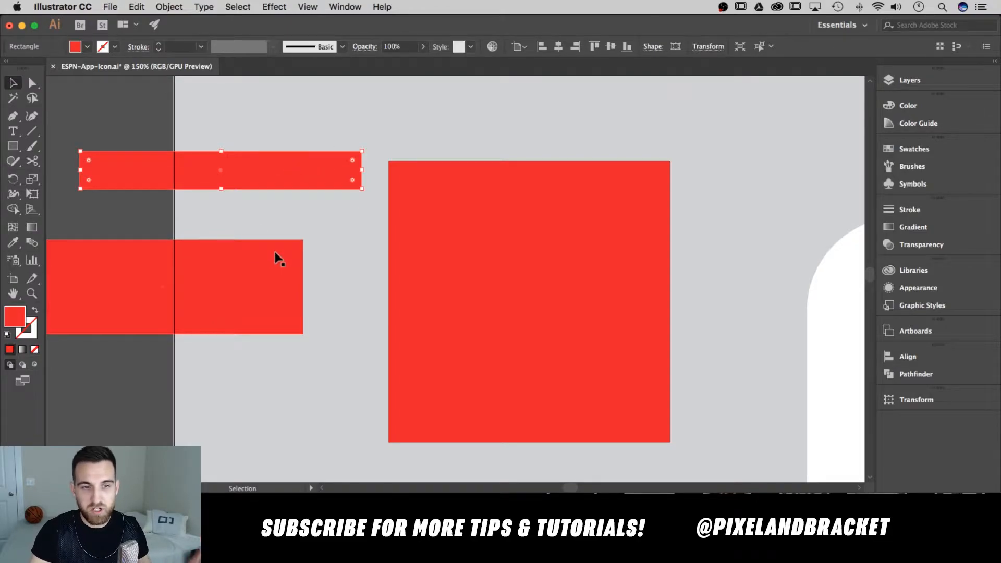
# Scale the height of the lower spare rectangle to 120% by multiplying it in the transform settings (100 px*1.20) and adjust its position slightly.
pyautogui.moveTo(248, 268); pyautogui.dragTo(293, 239)
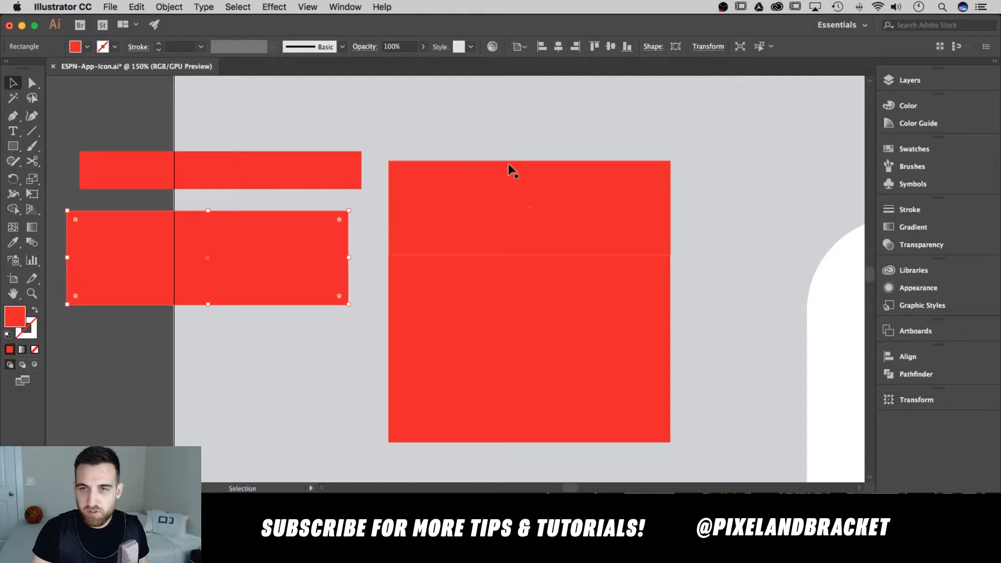
pyautogui.click(708, 46)
pyautogui.click(688, 83)
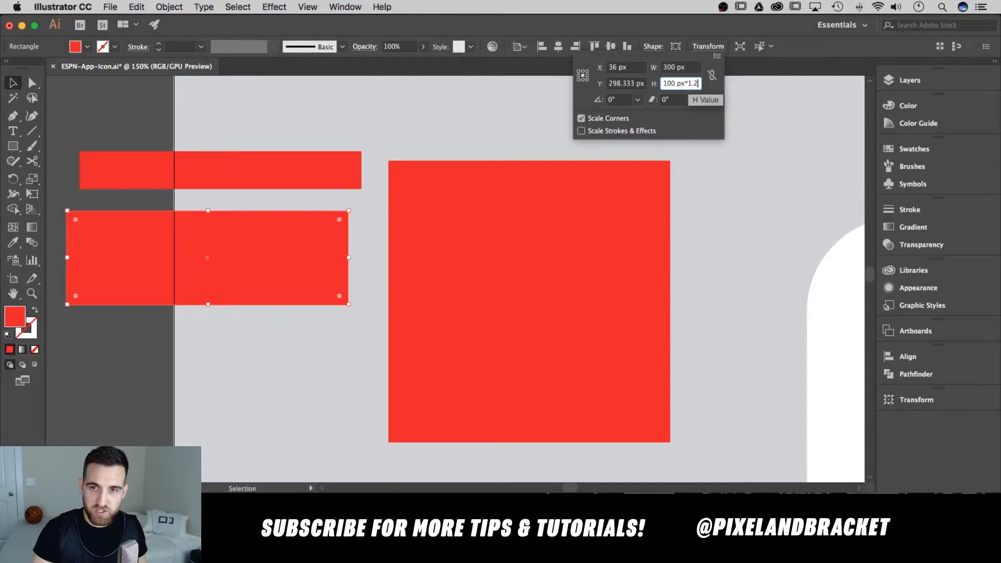
pyautogui.write('*1.20')
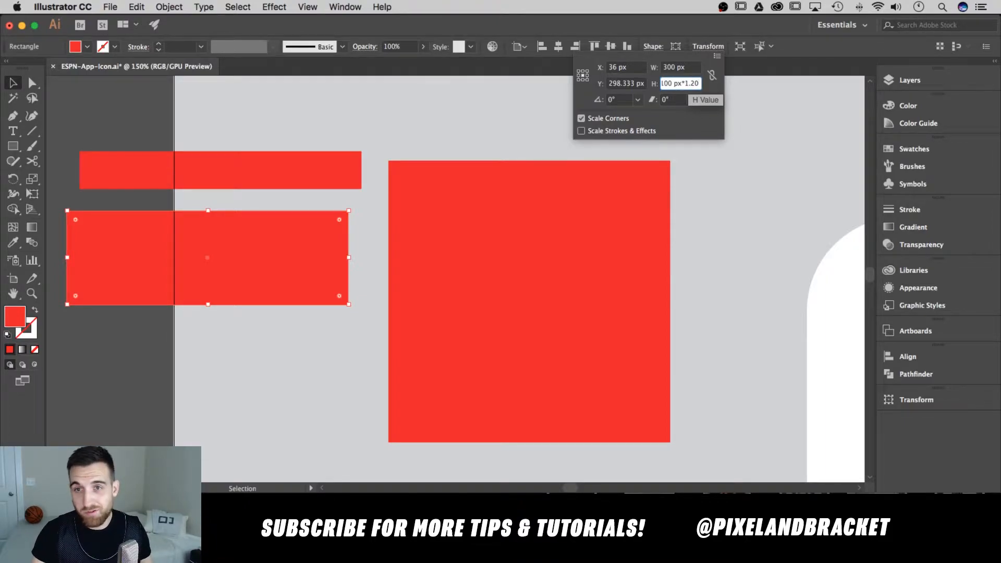
pyautogui.press('Return')
pyautogui.moveTo(217, 292)
pyautogui.mouseDown()
pyautogui.moveTo(242, 271)
pyautogui.moveTo(214, 305)
pyautogui.mouseUp()
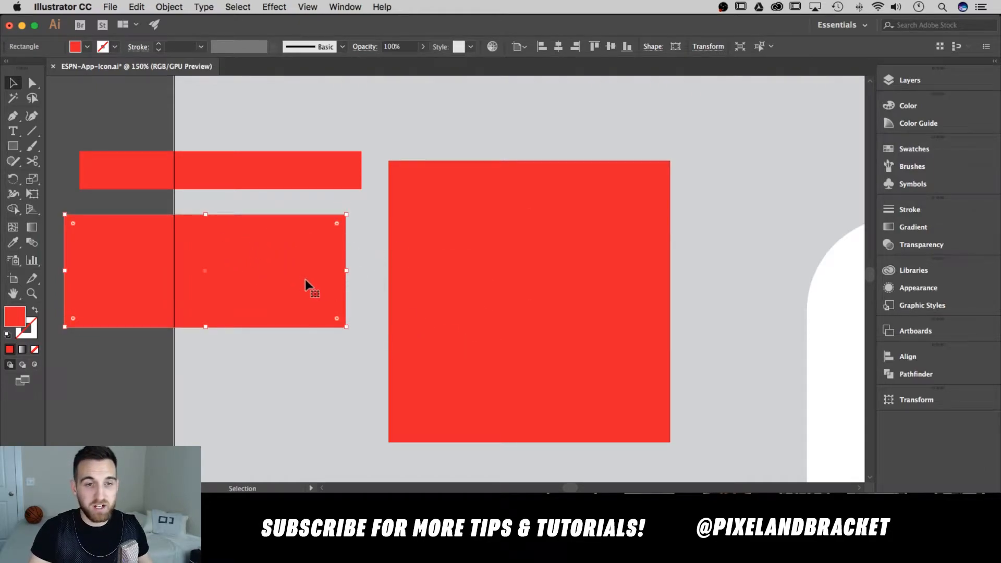
pyautogui.click(359, 227)
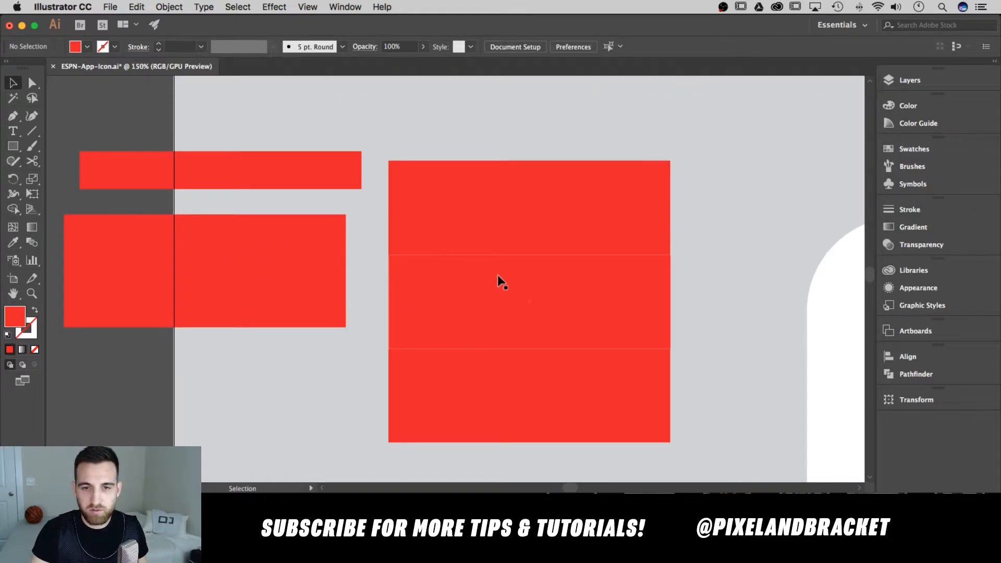
# Reduce the height of the stack's middle rectangle by multiplying it in the transform settings, leaving small equal gaps above and below.
pyautogui.click(487, 285)
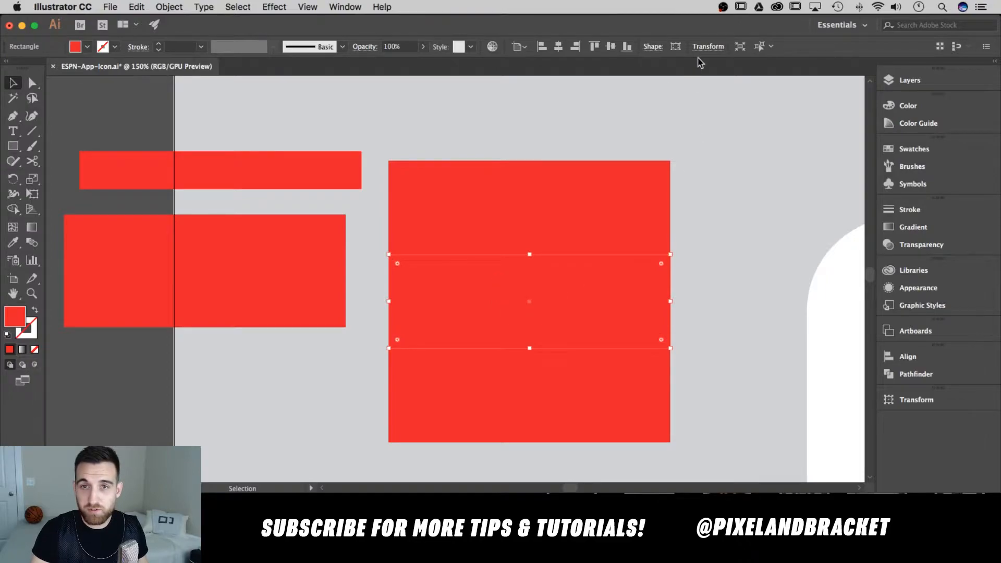
pyautogui.click(704, 47)
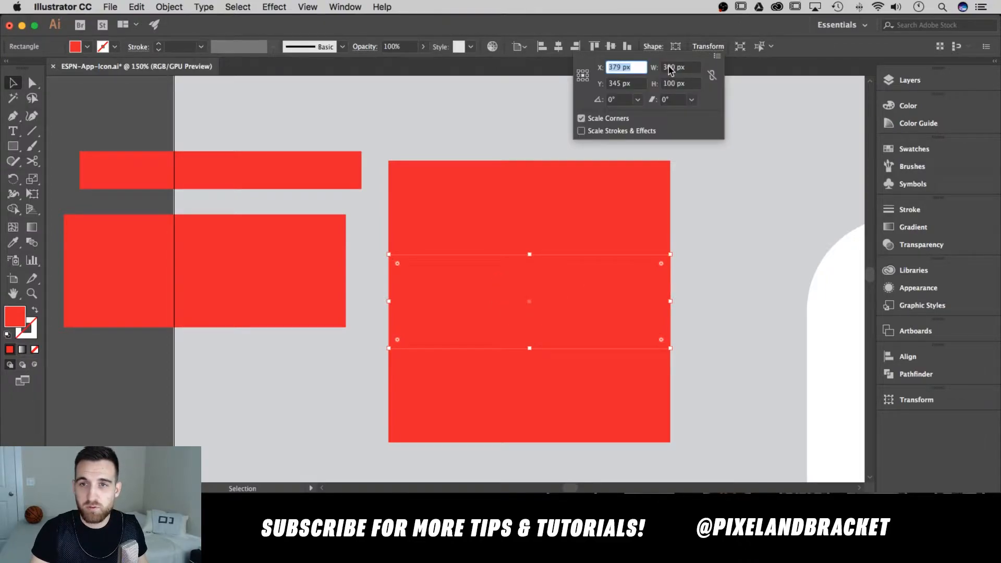
pyautogui.click(694, 84)
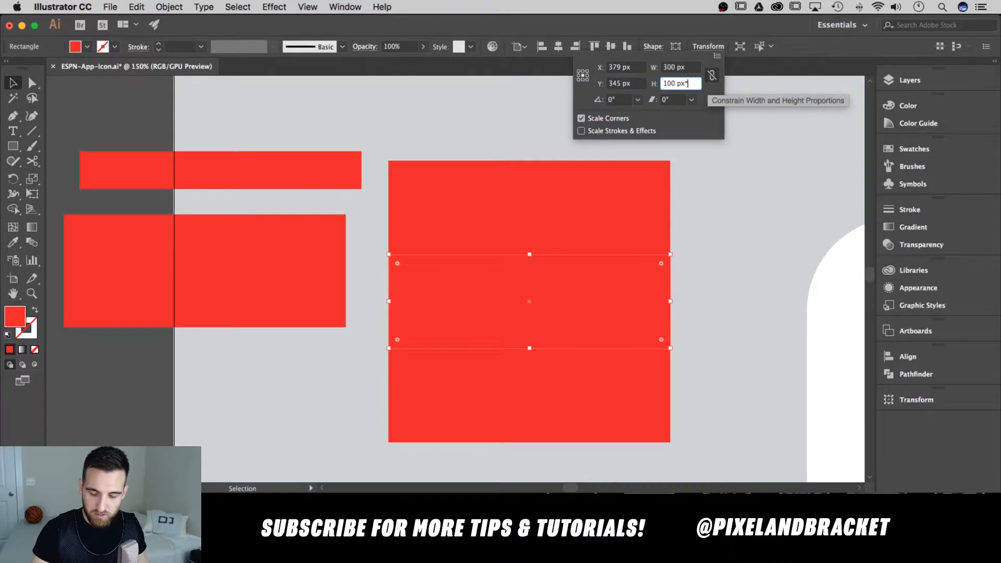
pyautogui.press('Return')
pyautogui.click(769, 339)
pyautogui.moveTo(706, 284); pyautogui.dragTo(686, 279)
pyautogui.click(556, 179)
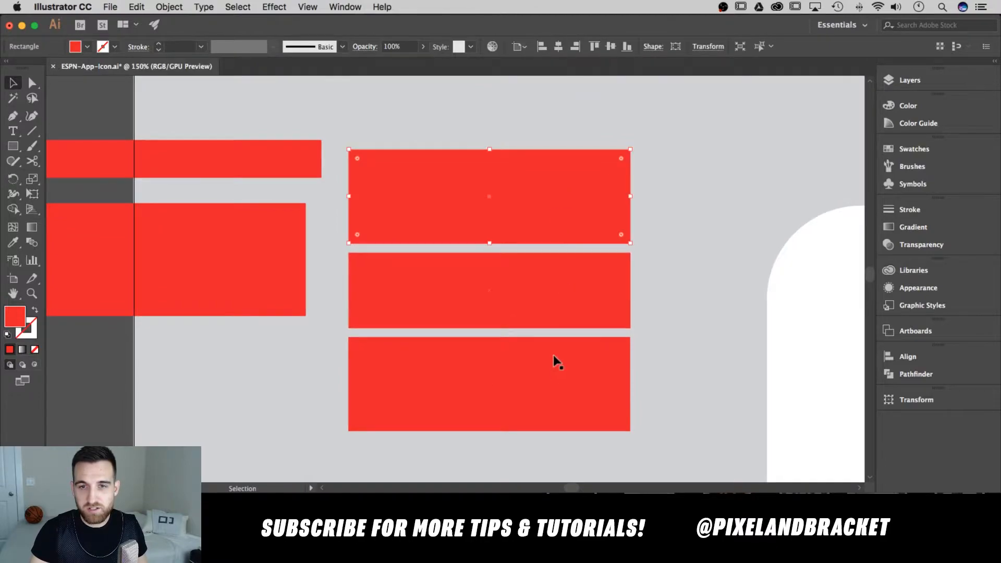
pyautogui.click(552, 395)
pyautogui.click(557, 276)
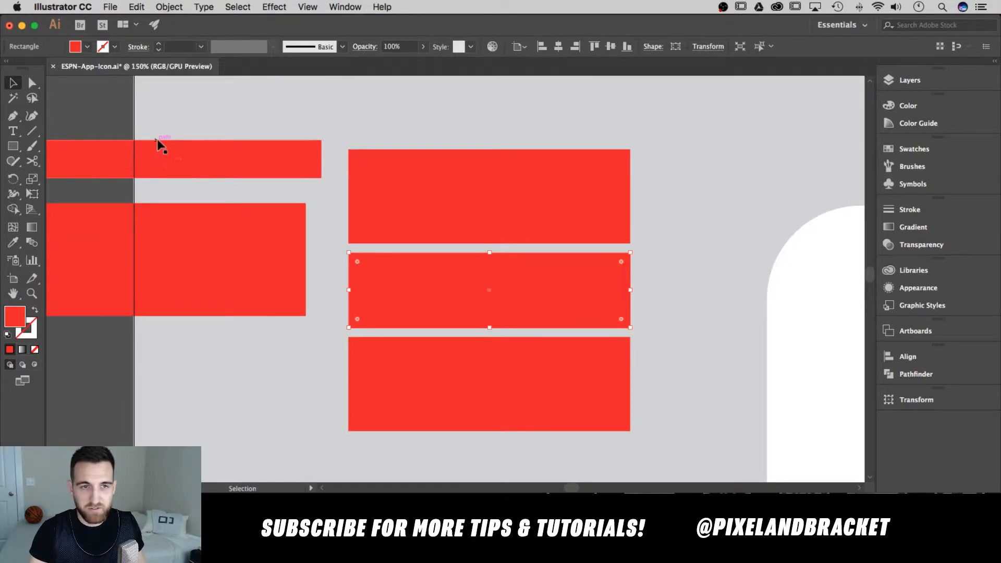
# Move the thin spare rectangle to the right of the stack as a spacer, its top aligned with the top bar's lower edge.
pyautogui.moveTo(164, 151); pyautogui.dragTo(663, 107)
pyautogui.moveTo(595, 108); pyautogui.dragTo(682, 259)
pyautogui.hscroll(5, 679, 197)
# Move the middle and bottom bars down together until the middle bar's top edge aligns with the spacer's lower edge.
pyautogui.click(445, 218)
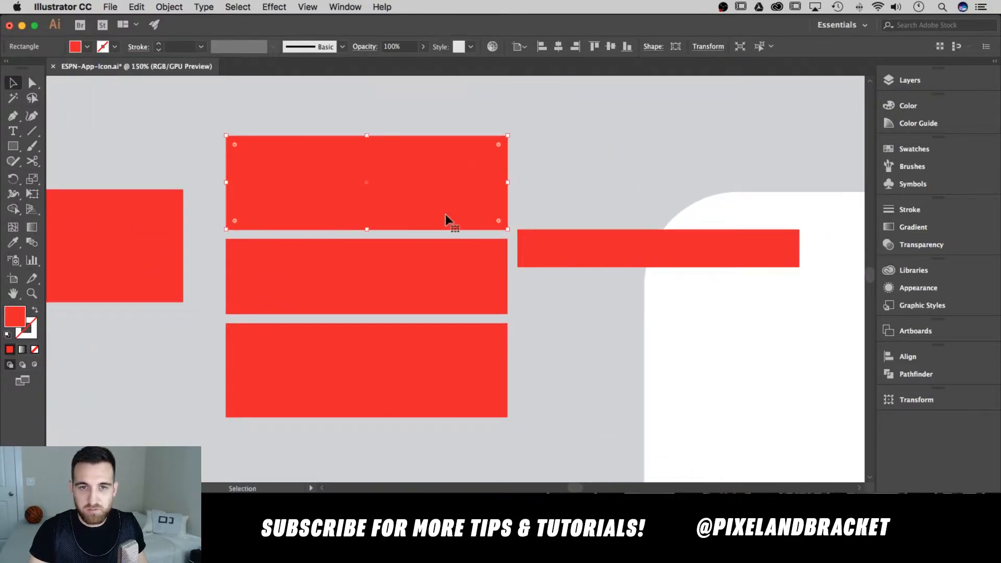
pyautogui.click(464, 274)
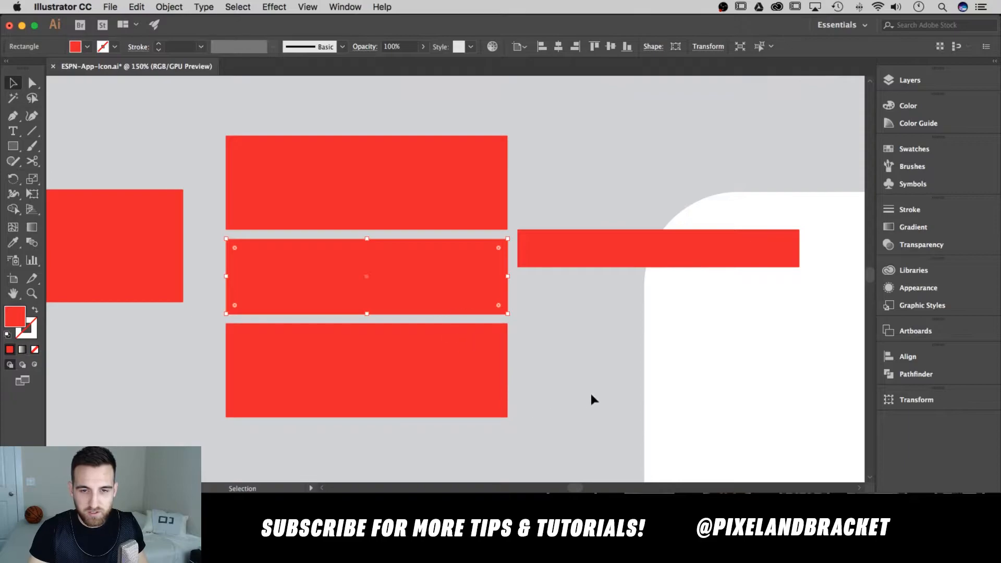
pyautogui.moveTo(363, 294); pyautogui.dragTo(354, 288)
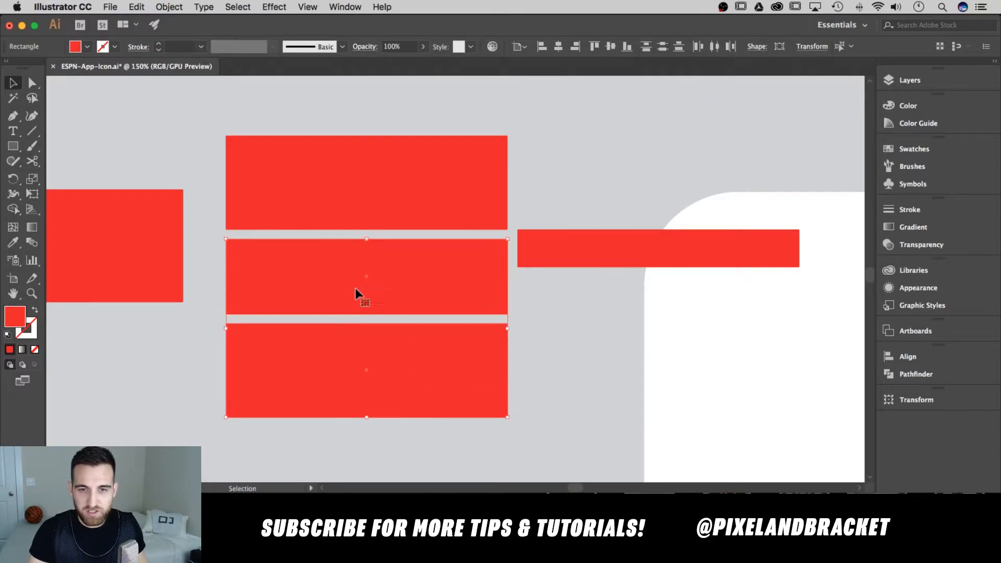
pyautogui.moveTo(478, 253); pyautogui.dragTo(482, 277)
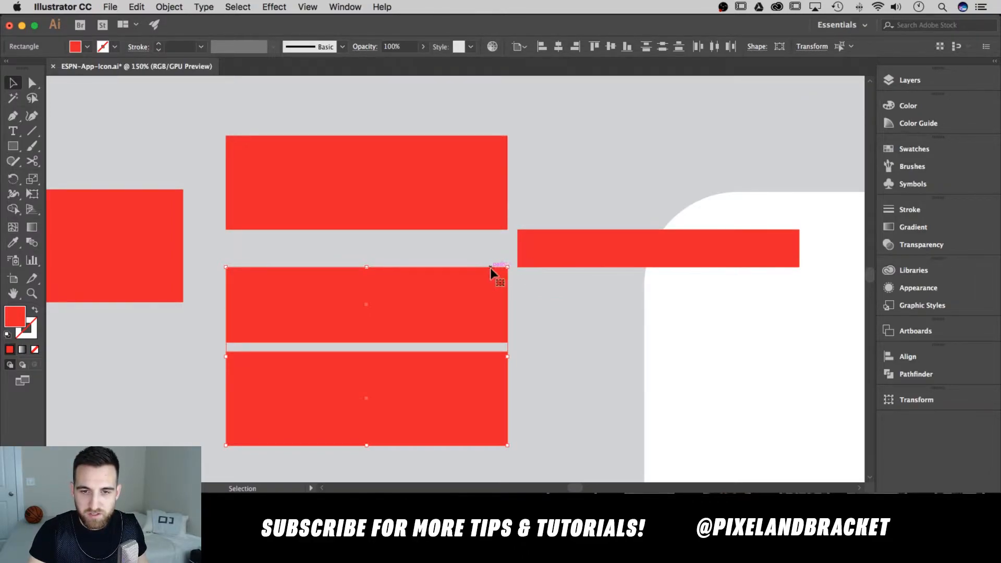
pyautogui.click(556, 284)
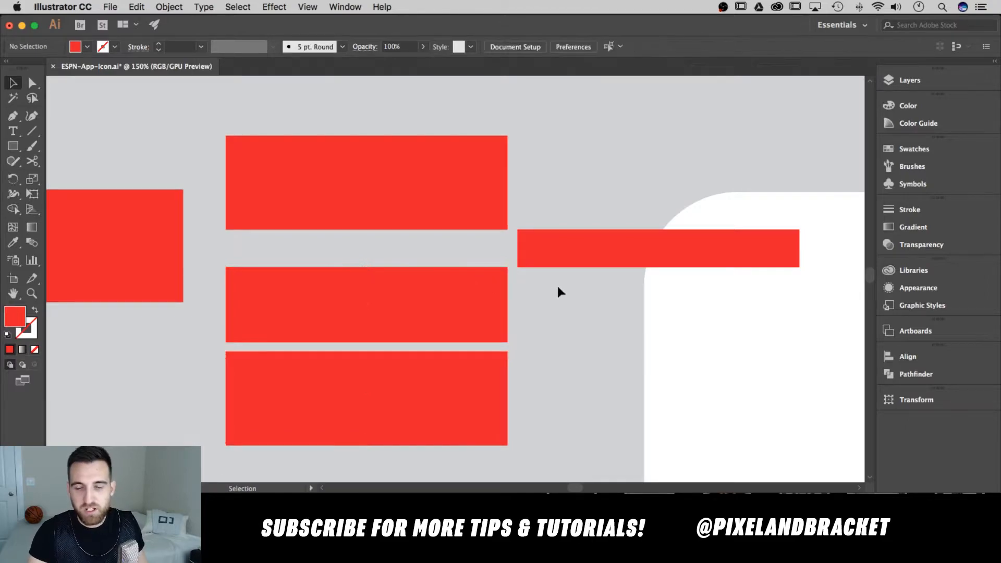
# Align the spacer's top with the middle bar's lower edge, and move the bottom bar down to roughly the spacer's lower edge.
pyautogui.scroll(-1, 560, 269)
pyautogui.click(559, 228)
pyautogui.scroll(-5, 594, 214)
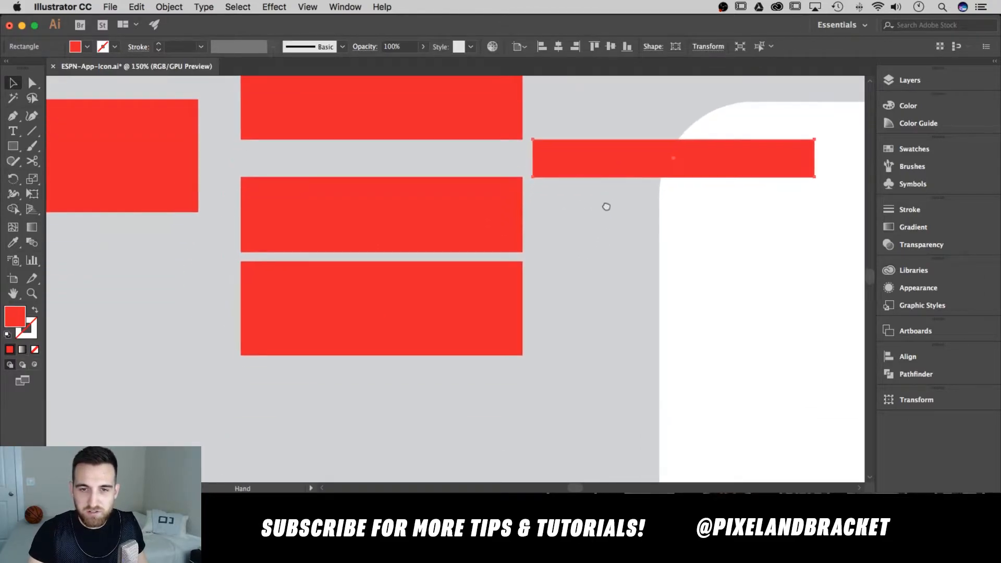
pyautogui.moveTo(586, 145); pyautogui.dragTo(584, 257)
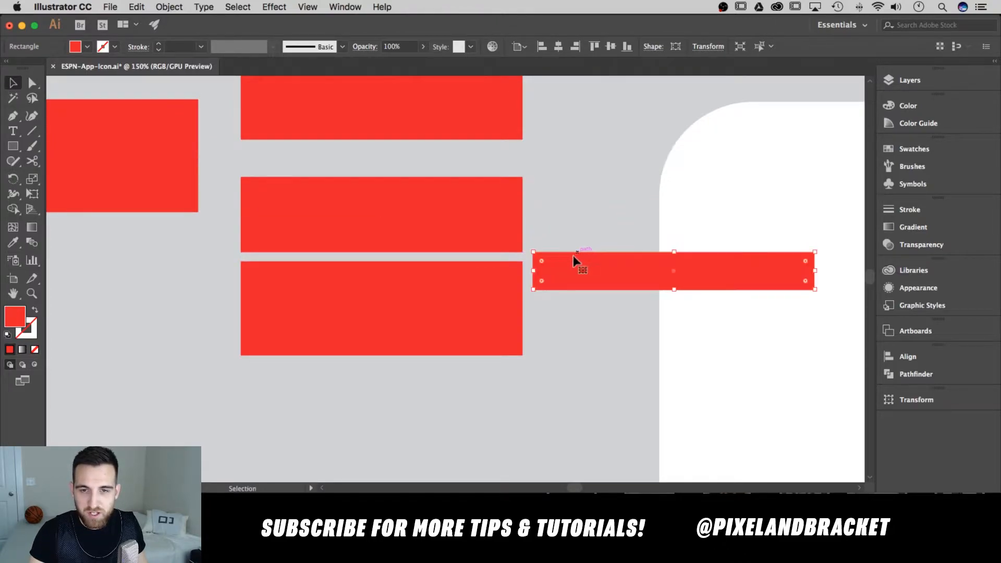
pyautogui.click(453, 333)
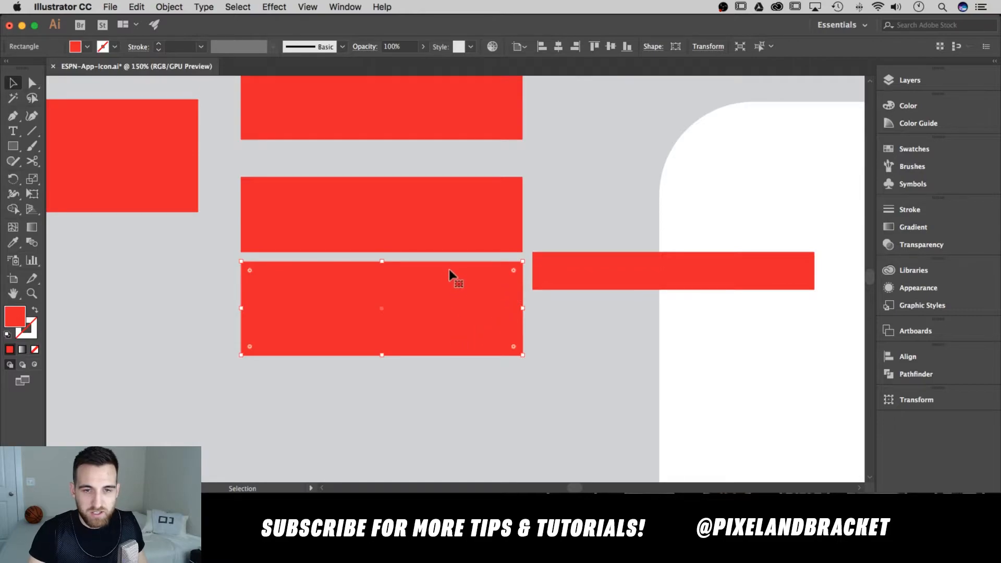
pyautogui.moveTo(458, 268); pyautogui.dragTo(458, 292)
pyautogui.click(600, 329)
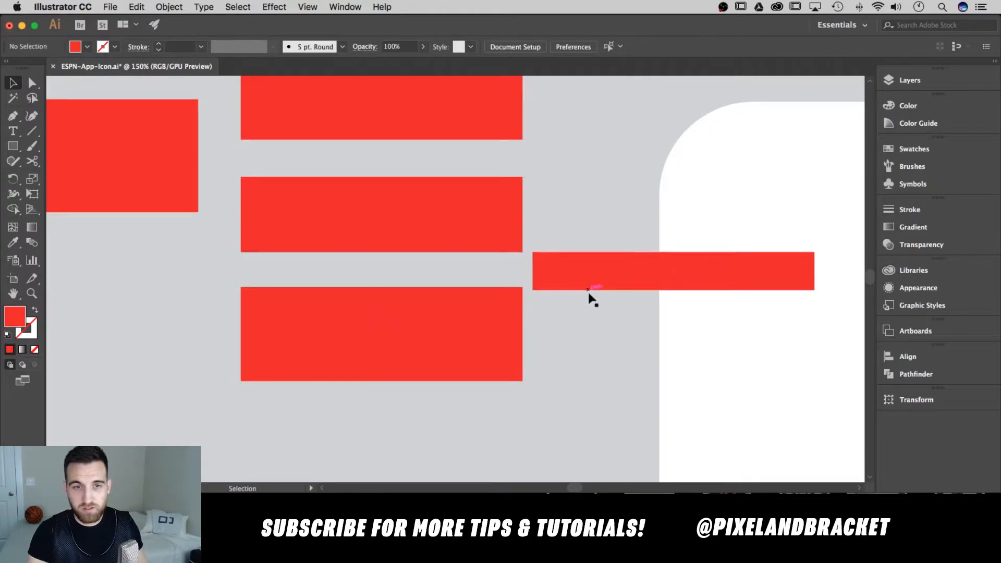
# Delete the thin spacer rectangle to the right of the three bars.
pyautogui.press('super+minus')
pyautogui.moveTo(492, 353); pyautogui.dragTo(512, 382)
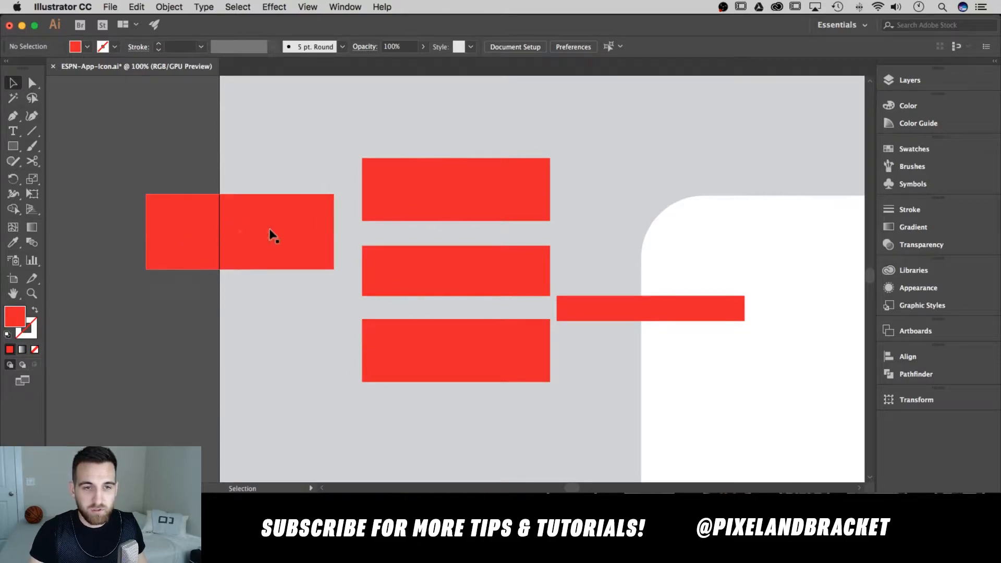
pyautogui.click(613, 308)
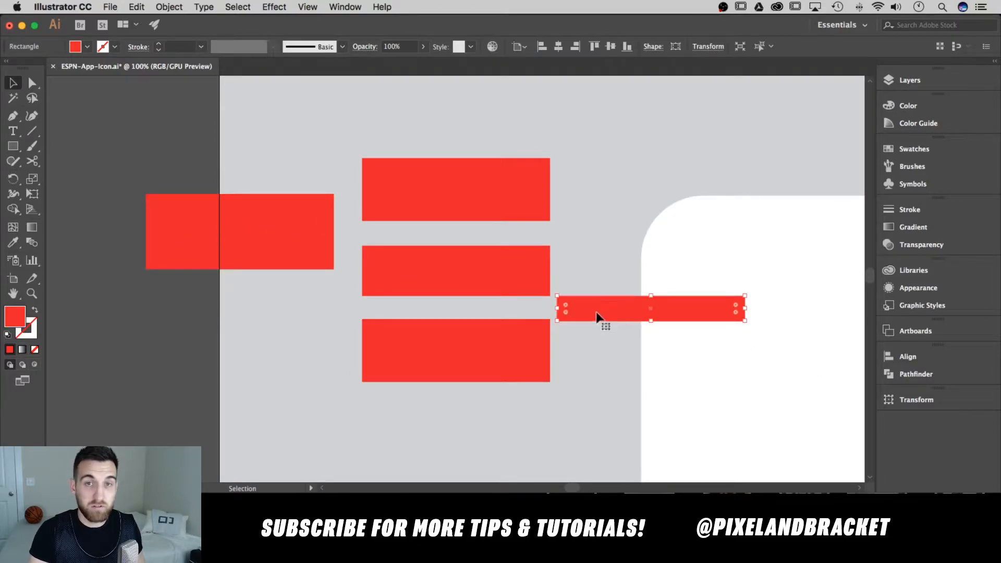
pyautogui.press('Delete')
pyautogui.hscroll(1, 597, 205)
pyautogui.moveTo(446, 386); pyautogui.dragTo(445, 384)
pyautogui.click(605, 160)
# Rotate the remaining spare rectangle at the artboard's edge 90° so it stands vertically.
pyautogui.click(280, 203)
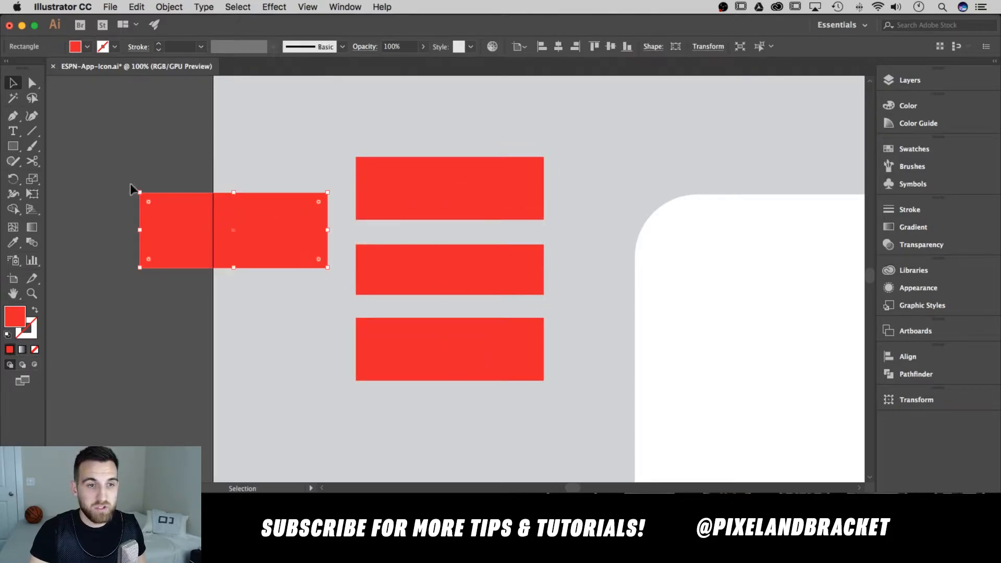
pyautogui.moveTo(137, 191); pyautogui.dragTo(209, 132)
pyautogui.press('super+z')
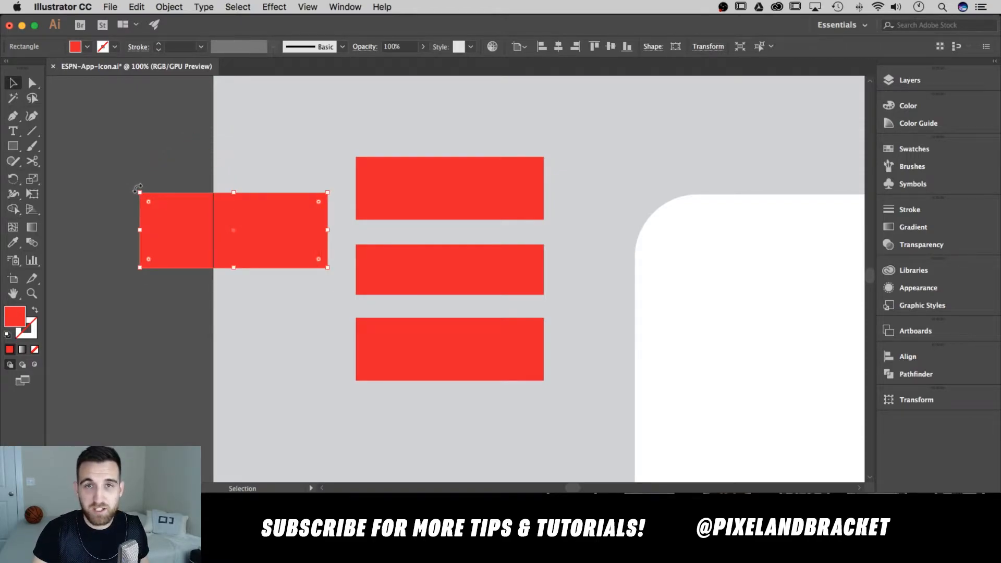
pyautogui.moveTo(138, 188); pyautogui.dragTo(247, 113)
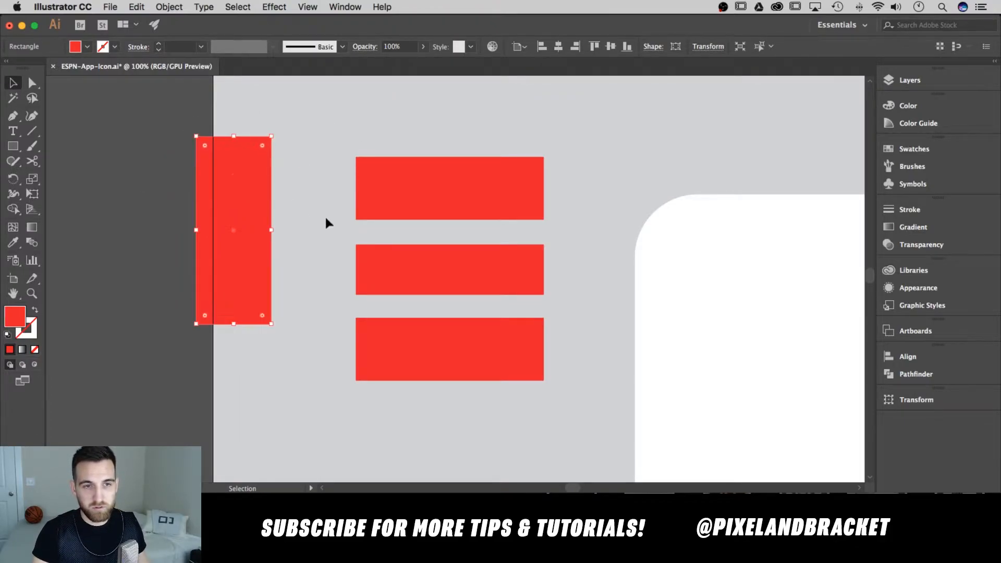
pyautogui.click(308, 177)
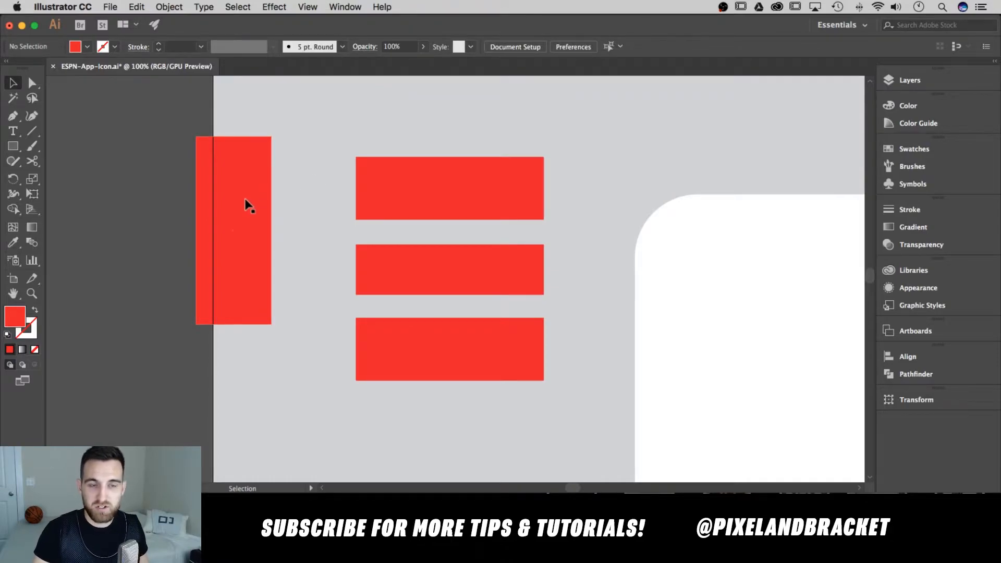
# Move the vertical rectangle onto the three bars, snapping its lower-left corner to the bottom bar's lower-left corner.
pyautogui.moveTo(231, 182); pyautogui.dragTo(393, 239)
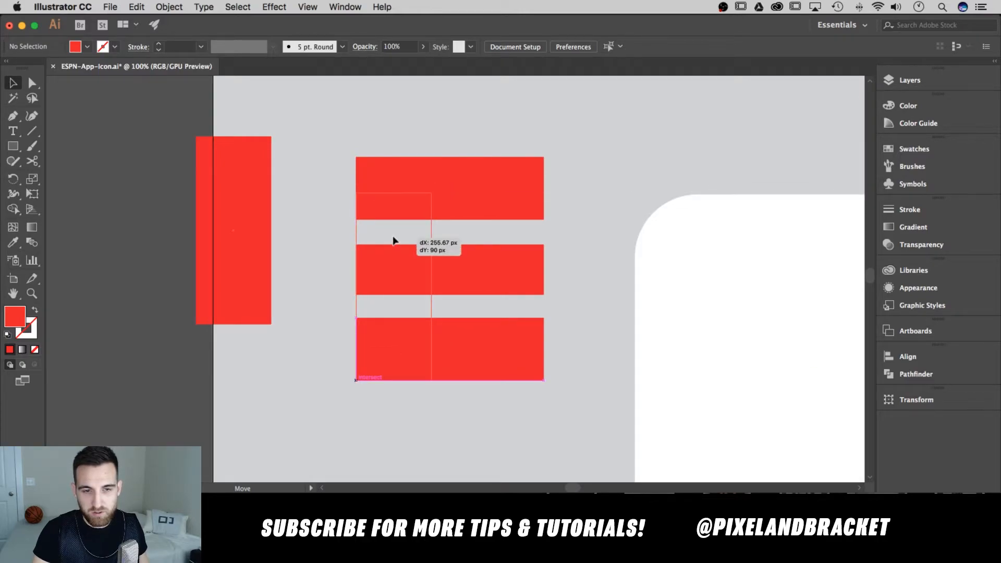
pyautogui.moveTo(393, 240); pyautogui.dragTo(392, 240)
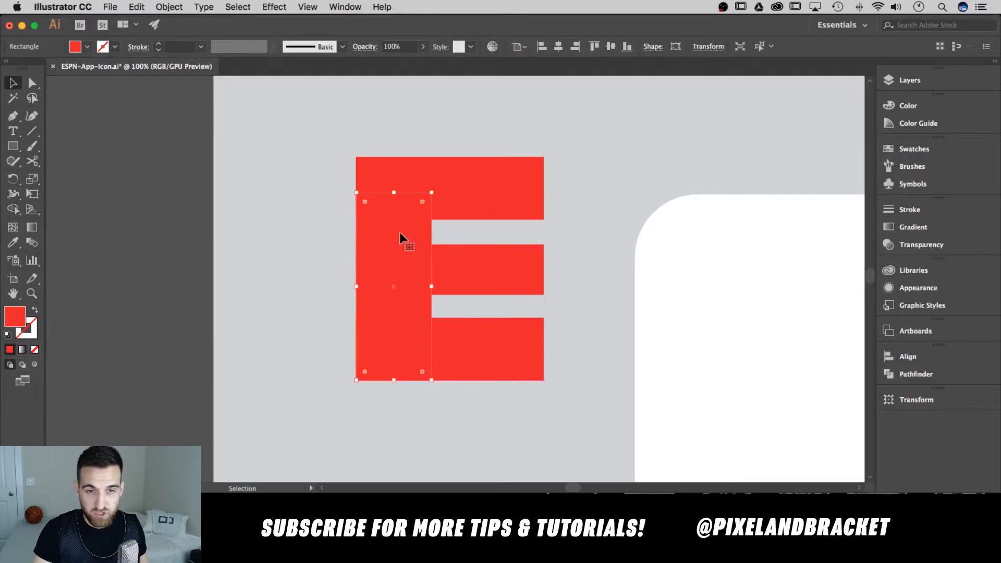
pyautogui.click(266, 275)
pyautogui.click(425, 242)
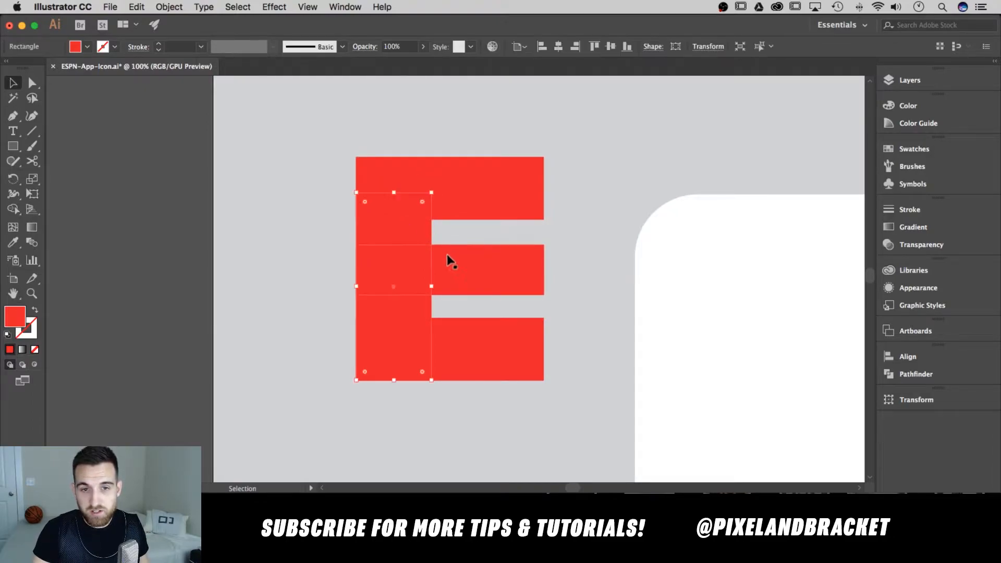
pyautogui.click(567, 215)
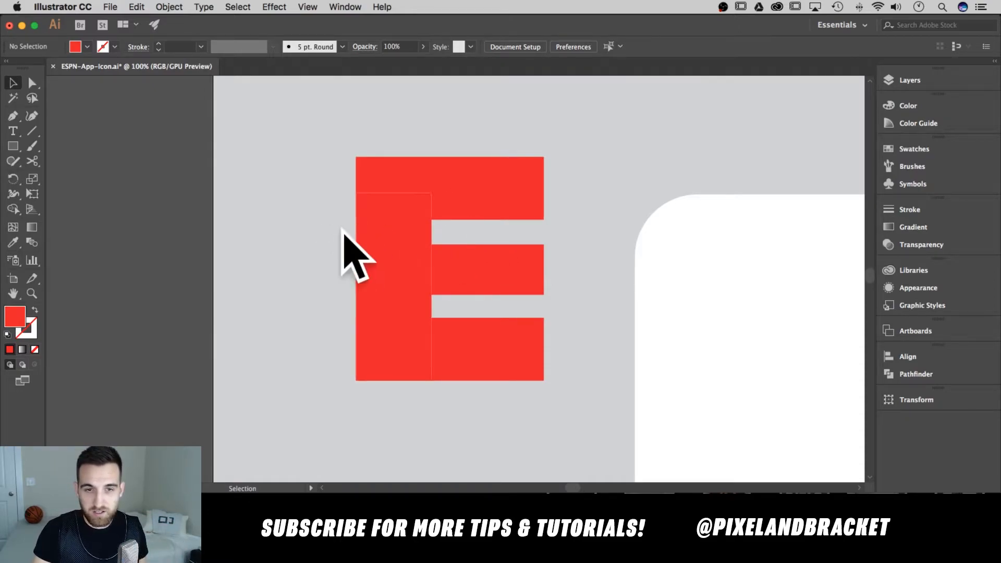
# Shorten the vertical rectangle from above so its top edge snaps to the middle bar's top edge.
pyautogui.click(393, 226)
pyautogui.moveTo(393, 192); pyautogui.dragTo(394, 244)
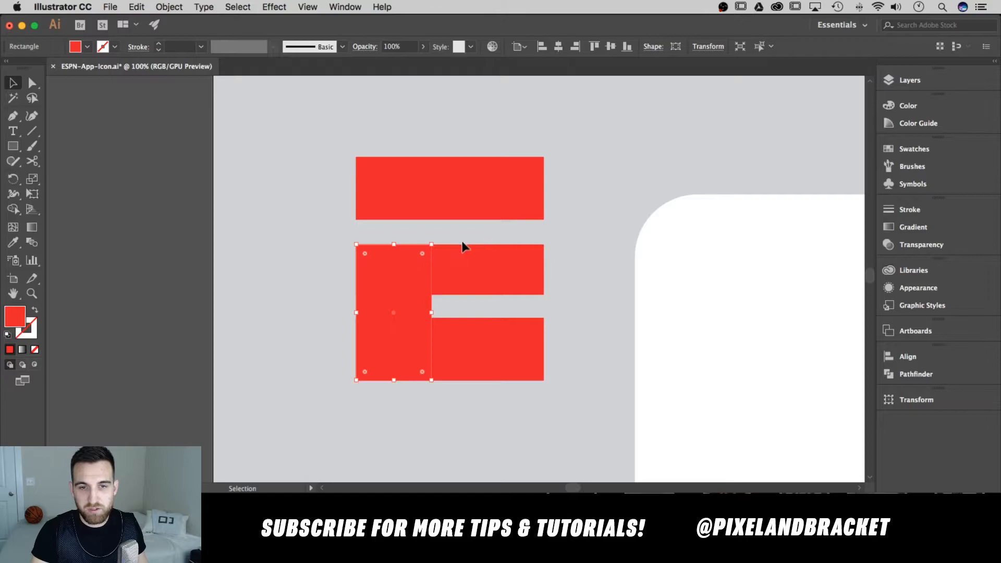
pyautogui.click(638, 218)
pyautogui.click(600, 219)
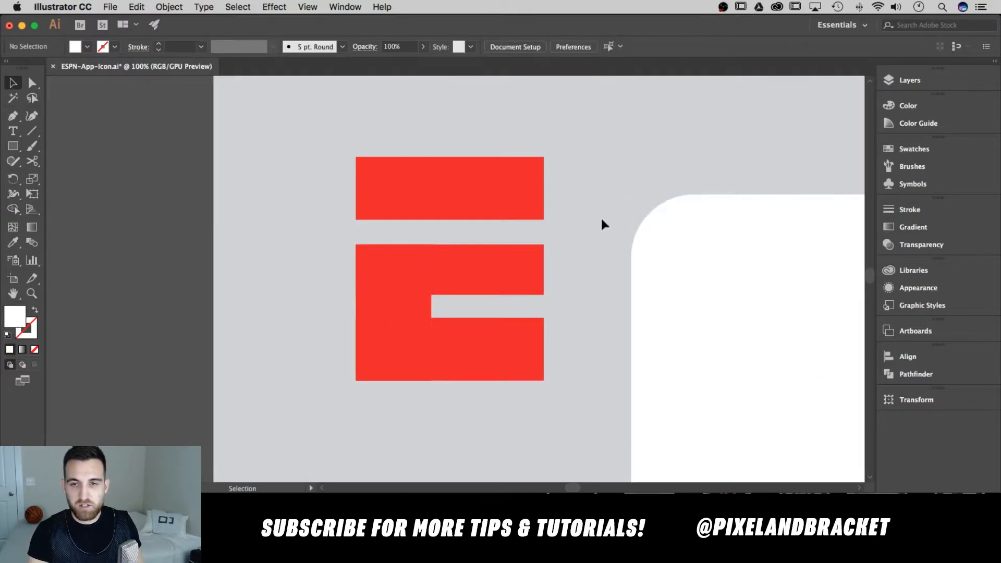
# Select all four red rectangles and unite them into a single E shape with Pathfinder.
pyautogui.press('super+minus')
pyautogui.moveTo(551, 178)
pyautogui.mouseDown()
pyautogui.moveTo(517, 179)
pyautogui.moveTo(530, 221)
pyautogui.moveTo(528, 205)
pyautogui.moveTo(546, 180)
pyautogui.mouseUp()
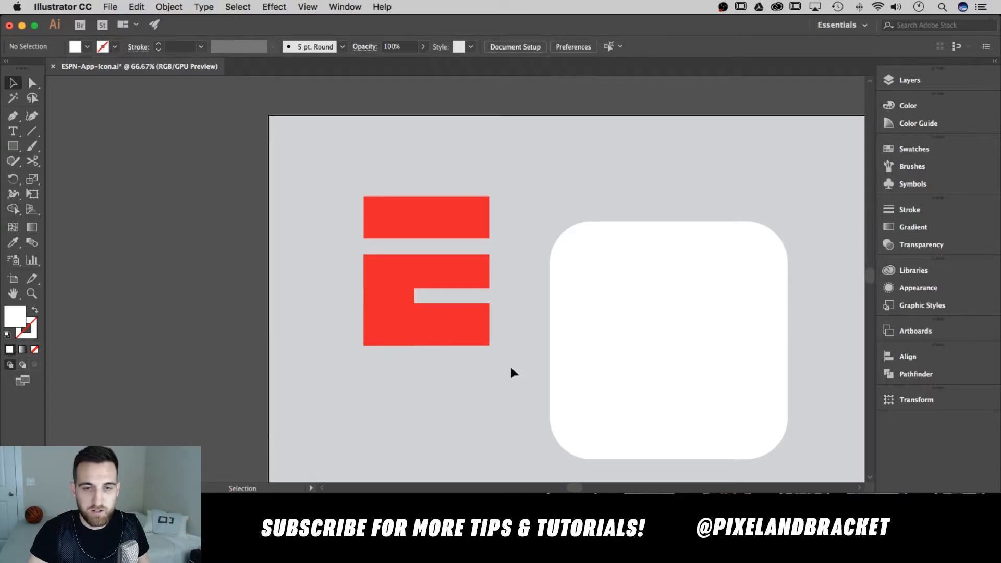
pyautogui.moveTo(504, 379); pyautogui.dragTo(331, 141)
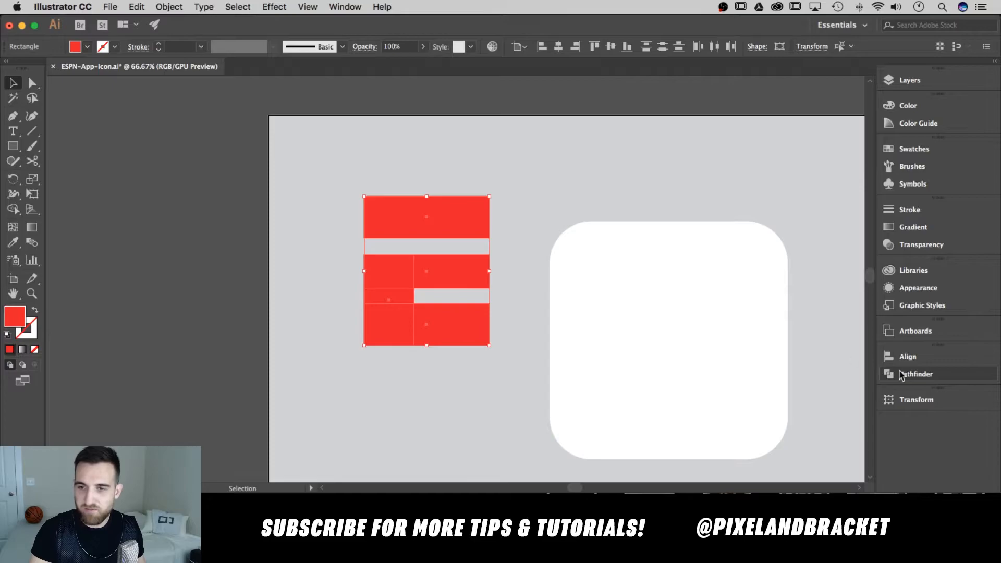
pyautogui.click(331, 6)
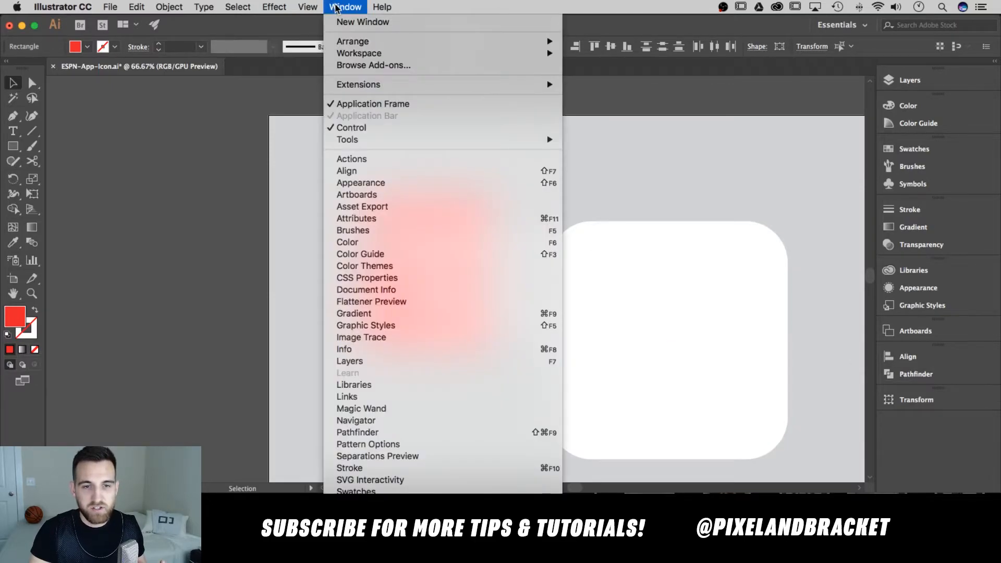
pyautogui.click(357, 432)
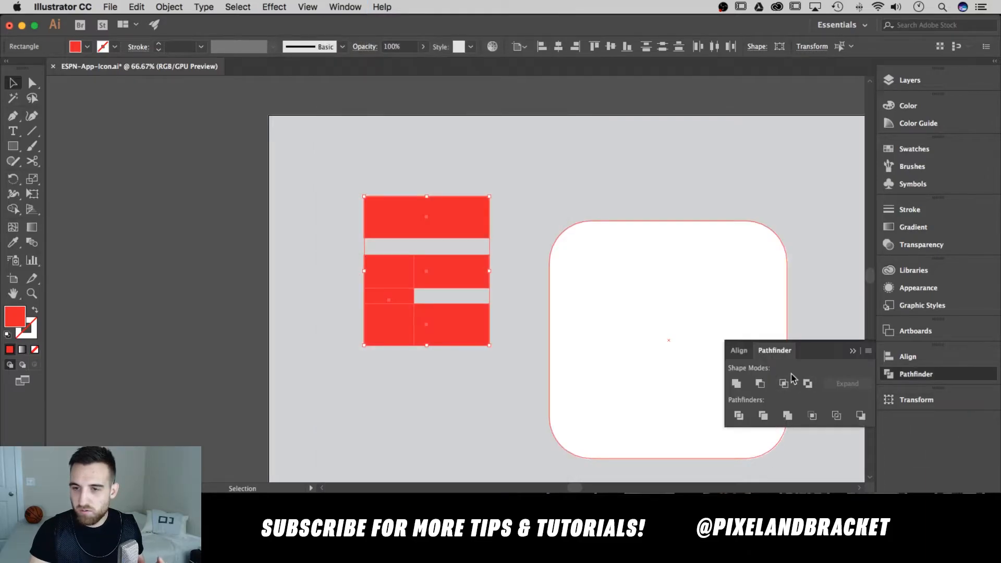
pyautogui.click(736, 384)
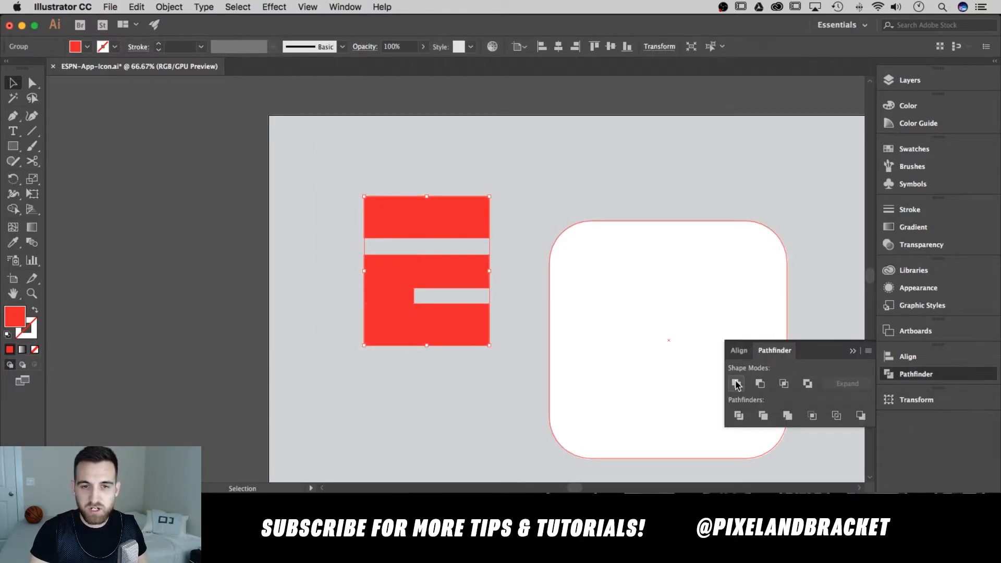
pyautogui.click(853, 350)
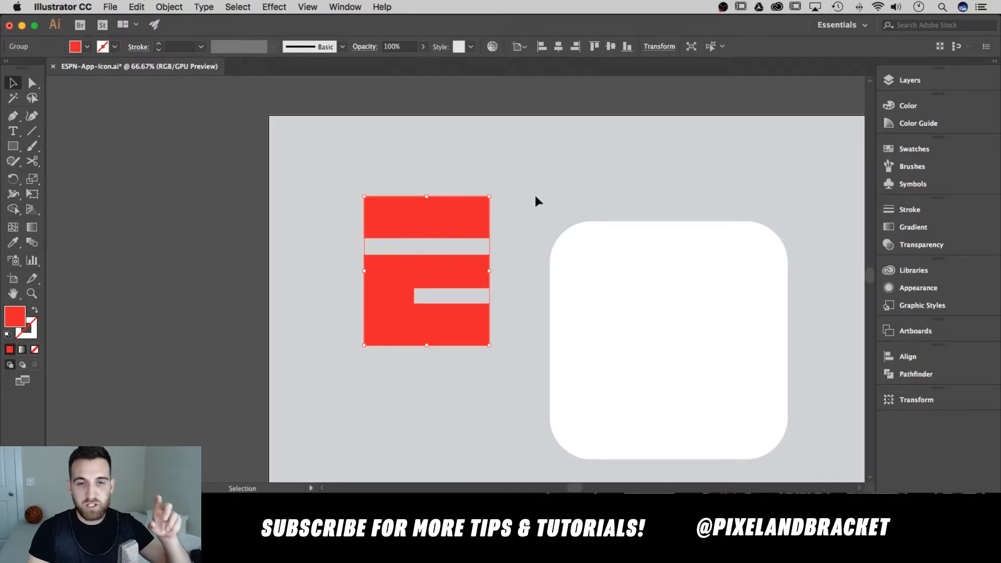
# Try moving the merged red E as one piece and undo the move.
pyautogui.moveTo(447, 219); pyautogui.dragTo(469, 212)
pyautogui.press('super+z')
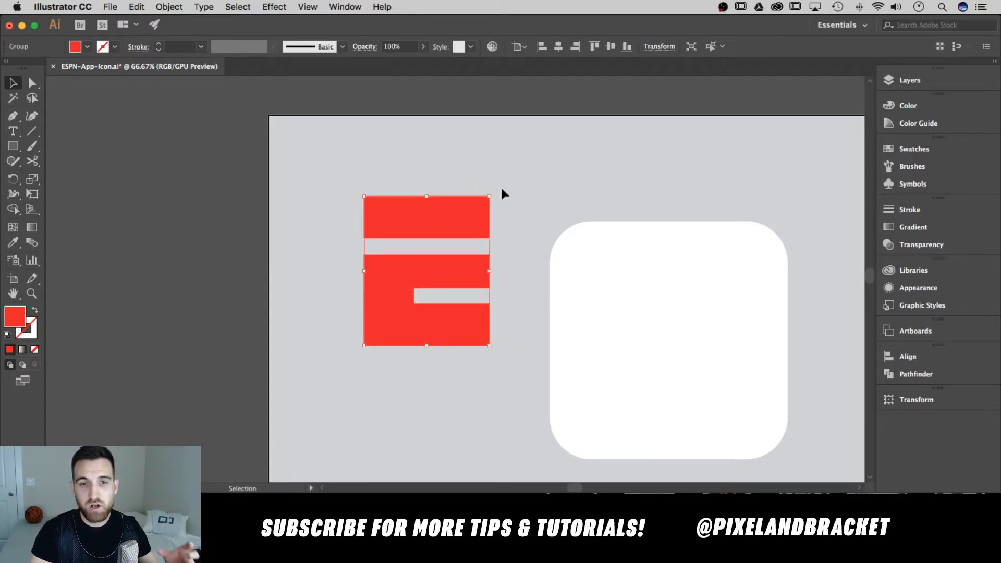
pyautogui.click(537, 163)
pyautogui.click(425, 217)
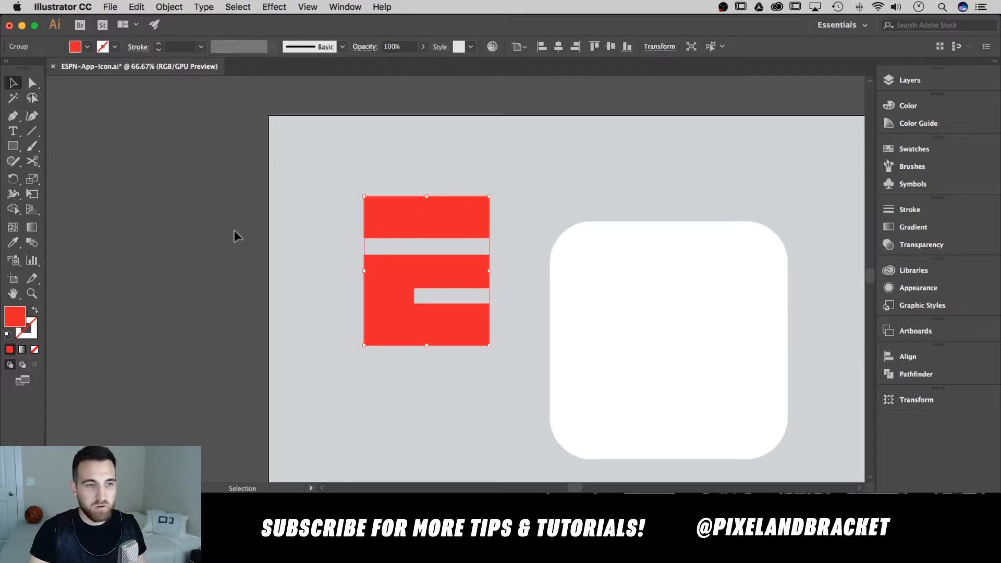
pyautogui.click(518, 166)
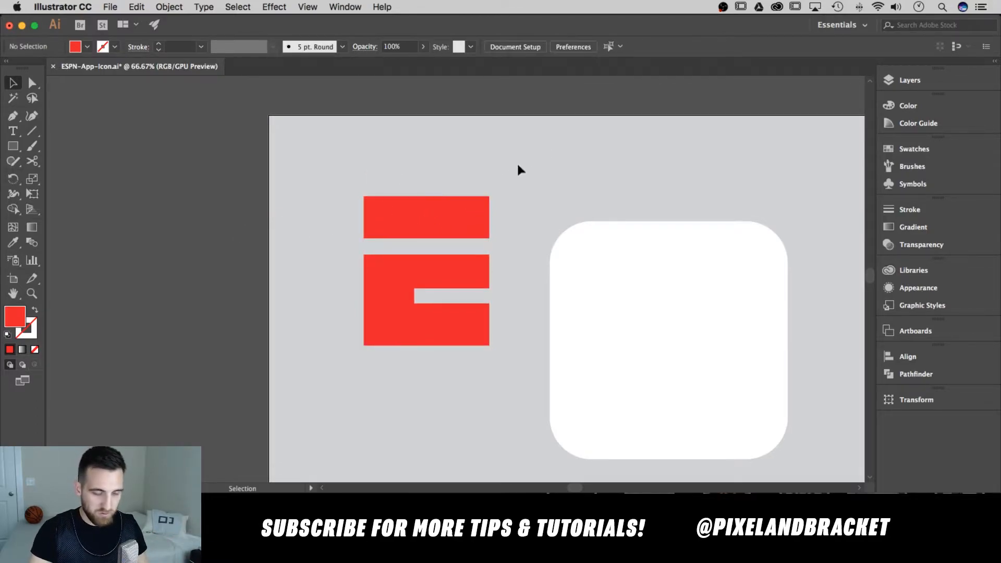
# Draw a blue square about 361 px wide over the E, starting from the E's upper-right corner and covering its full height.
pyautogui.click(14, 148)
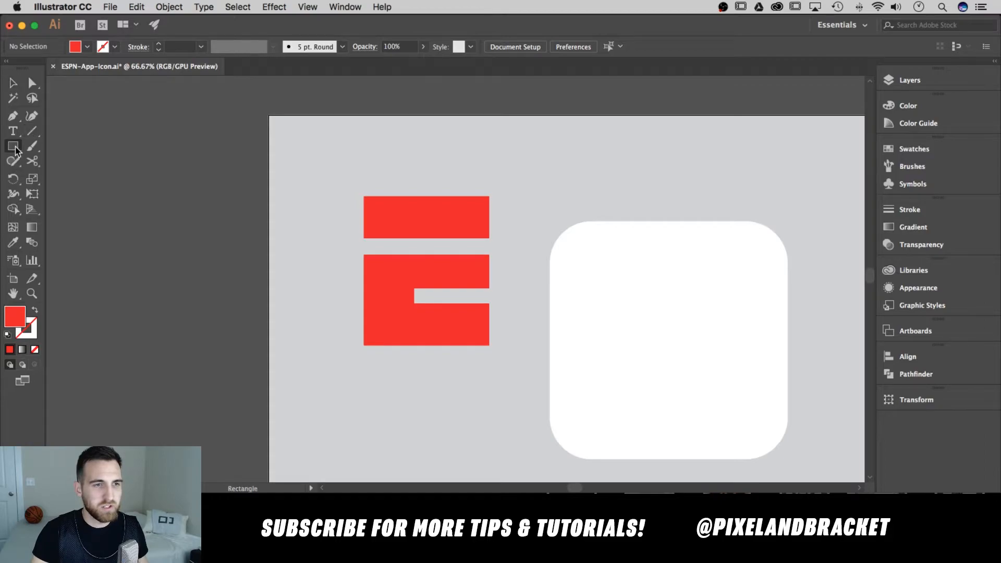
pyautogui.click(86, 46)
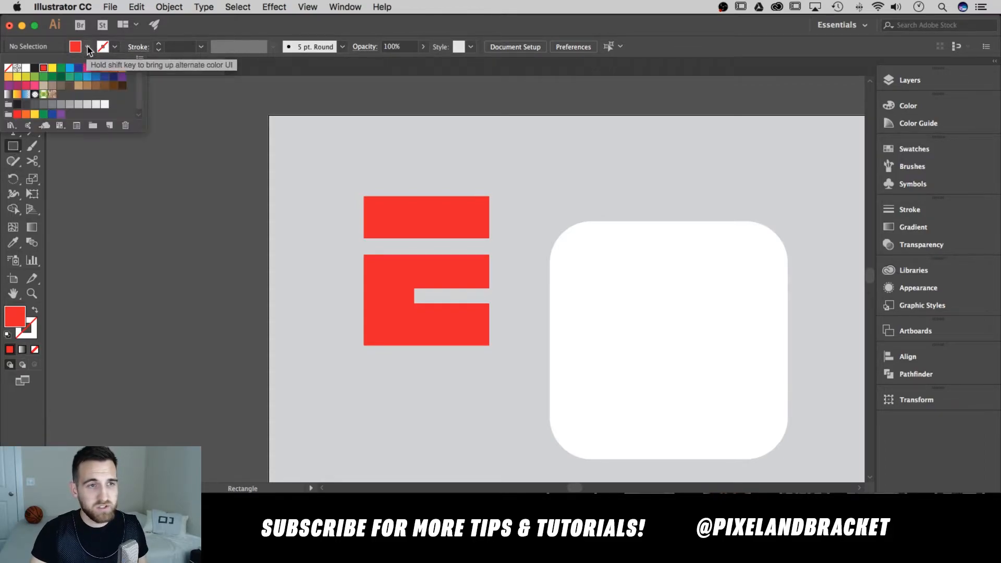
pyautogui.click(89, 81)
pyautogui.click(196, 34)
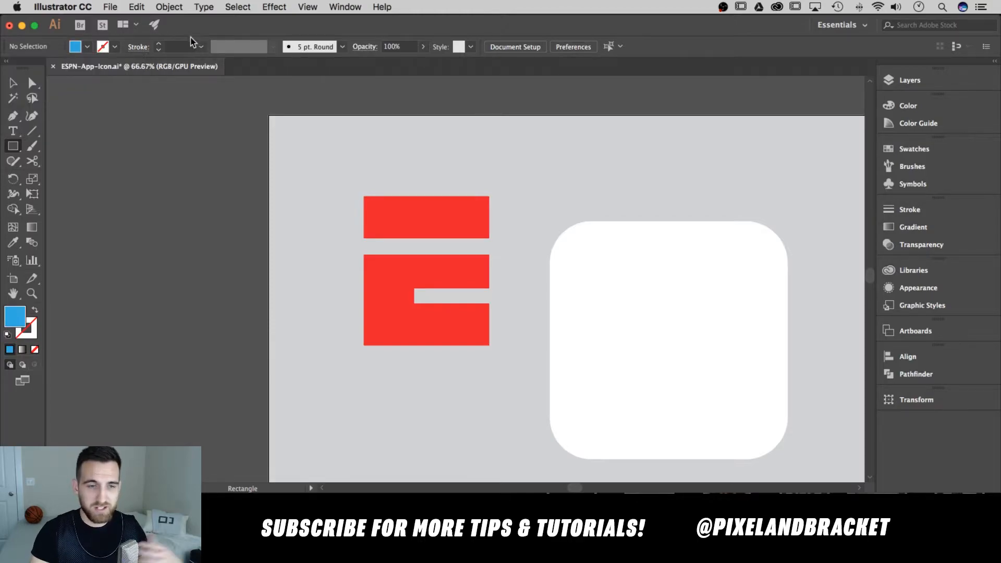
pyautogui.click(13, 148)
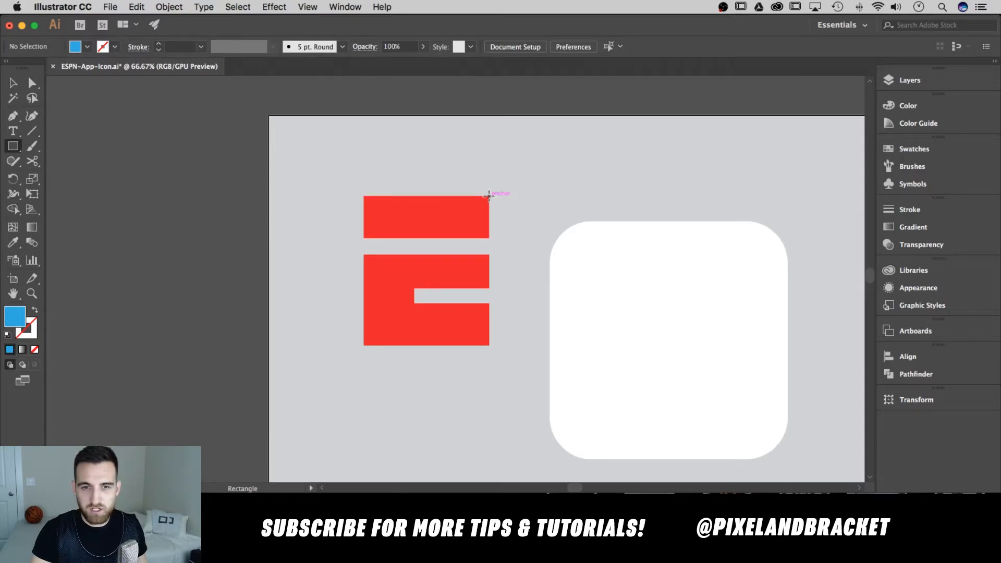
pyautogui.moveTo(488, 195)
pyautogui.mouseDown()
pyautogui.moveTo(494, 204)
pyautogui.moveTo(418, 250)
pyautogui.moveTo(327, 400)
pyautogui.moveTo(273, 299)
pyautogui.moveTo(375, 323)
pyautogui.moveTo(453, 326)
pyautogui.moveTo(275, 348)
pyautogui.moveTo(295, 379)
pyautogui.moveTo(324, 369)
pyautogui.moveTo(290, 372)
pyautogui.moveTo(326, 353)
pyautogui.moveTo(319, 380)
pyautogui.moveTo(373, 312)
pyautogui.moveTo(338, 344)
pyautogui.mouseUp()
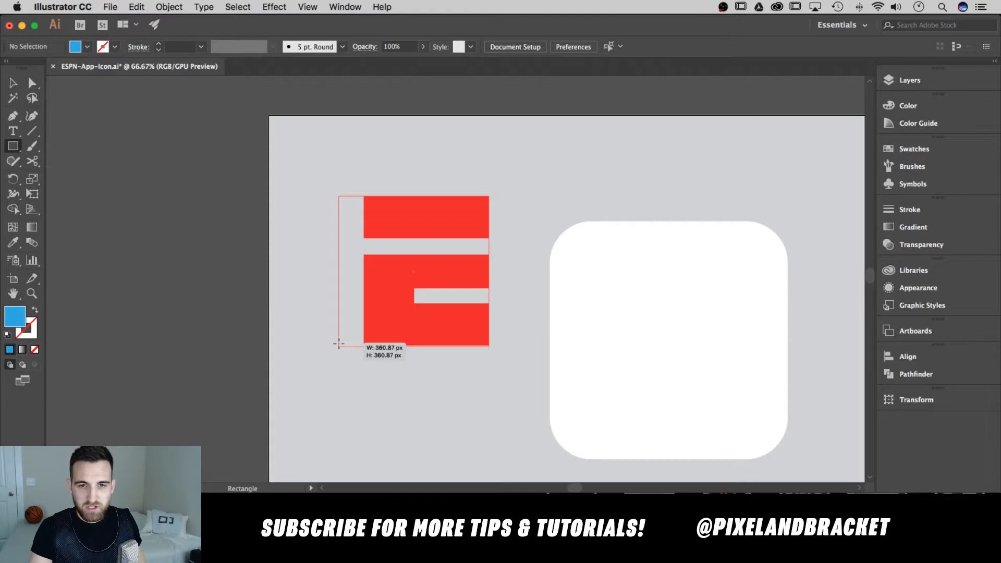
pyautogui.moveTo(338, 343); pyautogui.dragTo(338, 345)
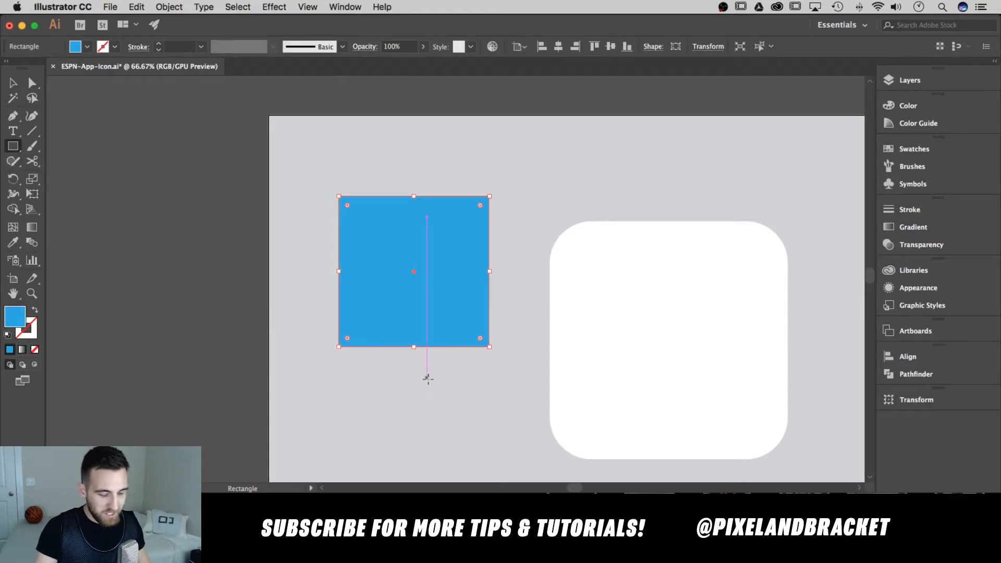
pyautogui.press('v')
pyautogui.scroll(-2, 417, 375)
pyautogui.hscroll(-1, 417, 375)
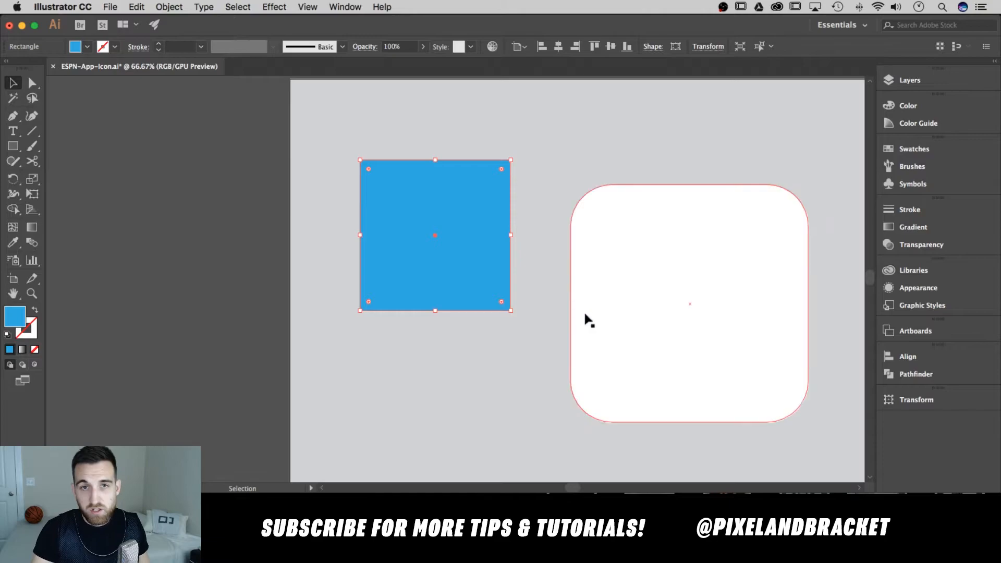
pyautogui.click(524, 378)
# Resize the blue square proportionally from its lower-left corner so its bottom edge snaps to the E's bottom edge.
pyautogui.scroll(-2, 529, 373)
pyautogui.hscroll(2, 530, 373)
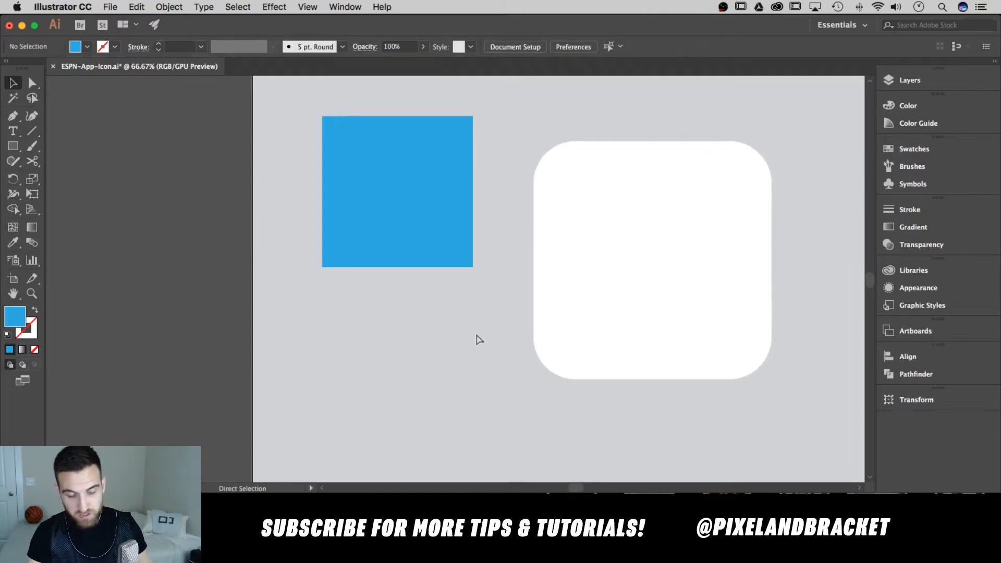
pyautogui.press('super+equal')
pyautogui.press('super+equal')
pyautogui.press('super+equal')
pyautogui.moveTo(490, 302); pyautogui.dragTo(652, 516)
pyautogui.moveTo(769, 228); pyautogui.dragTo(783, 92)
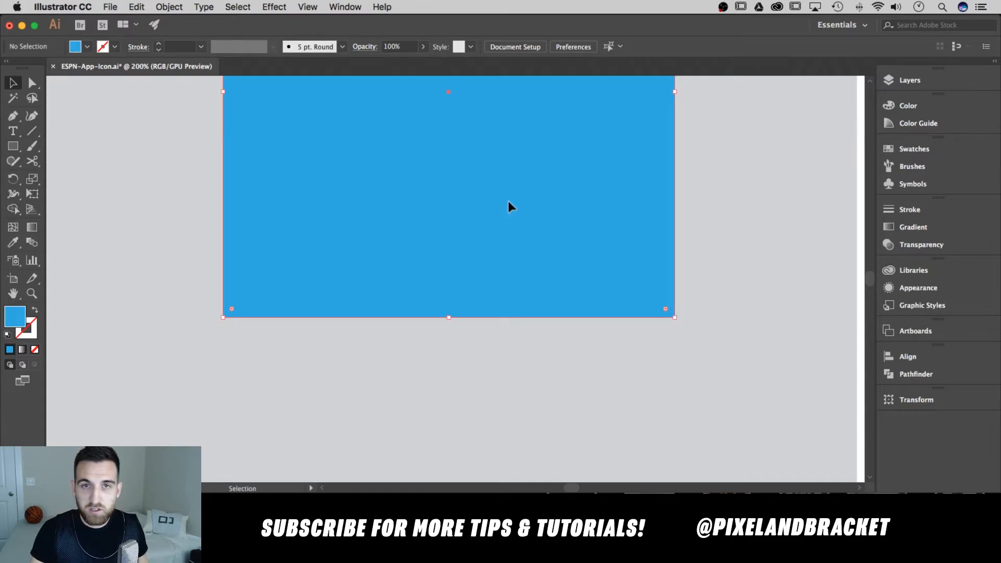
pyautogui.click(508, 203)
pyautogui.scroll(3, 724, 287)
pyautogui.hscroll(1, 724, 286)
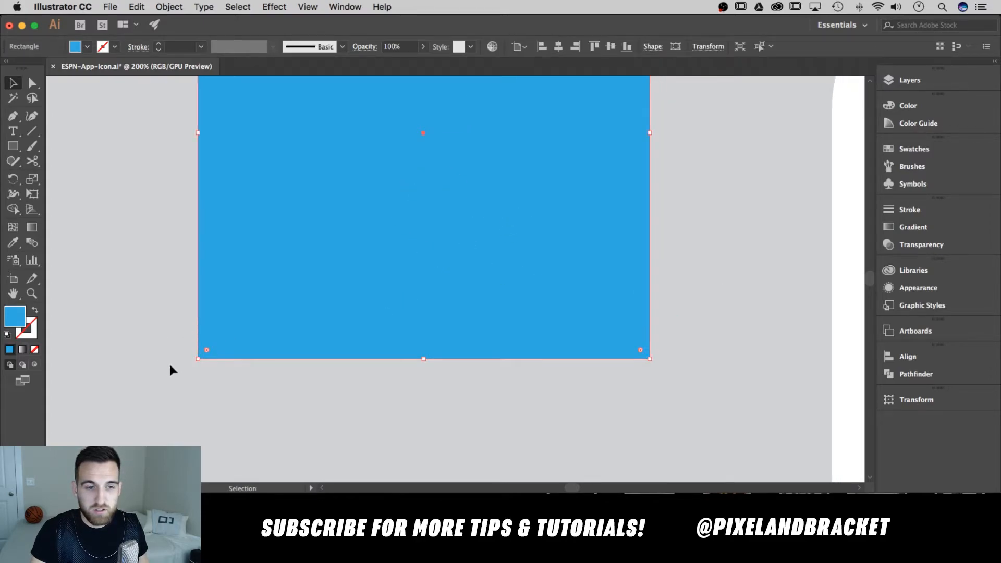
pyautogui.scroll(5, 228, 309)
pyautogui.scroll(-3, 308, 373)
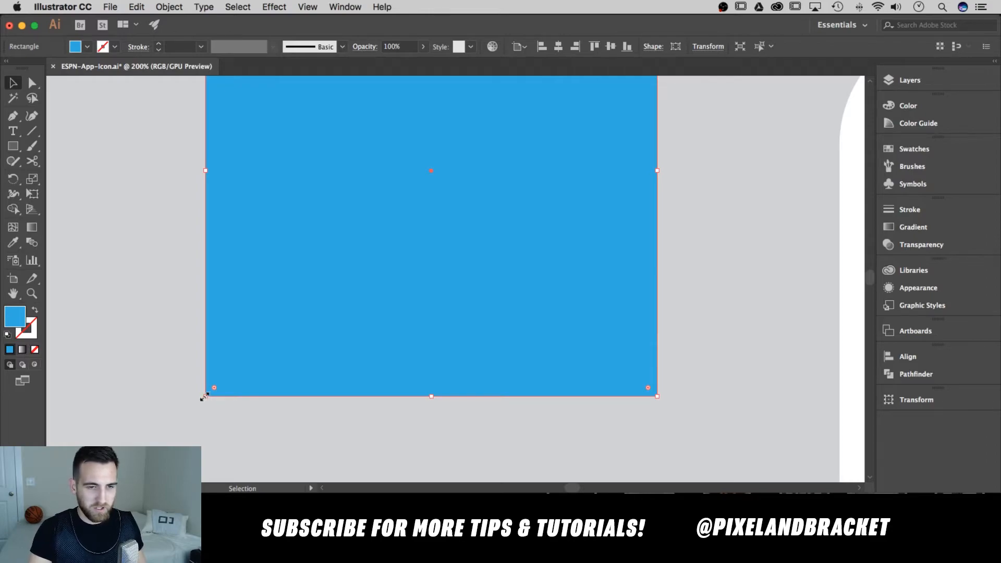
pyautogui.moveTo(204, 396); pyautogui.dragTo(231, 363)
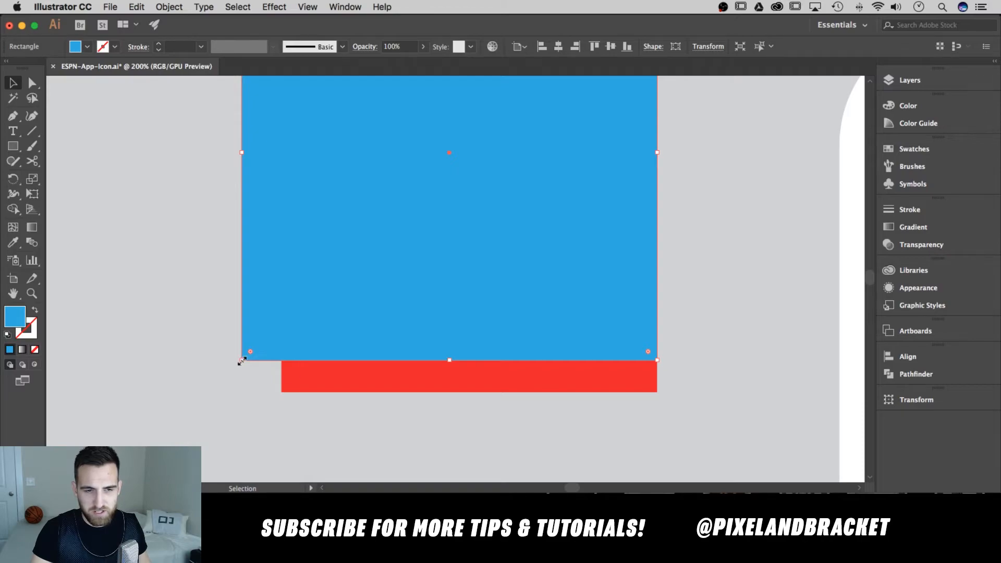
pyautogui.moveTo(242, 360); pyautogui.dragTo(137, 391)
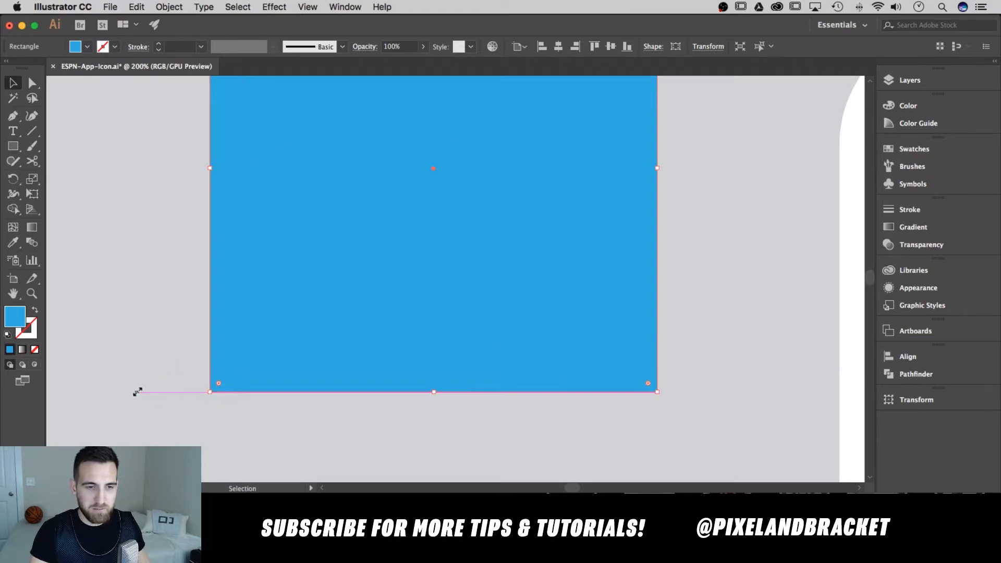
pyautogui.click(302, 415)
pyautogui.moveTo(714, 420); pyautogui.dragTo(711, 426)
pyautogui.press('a')
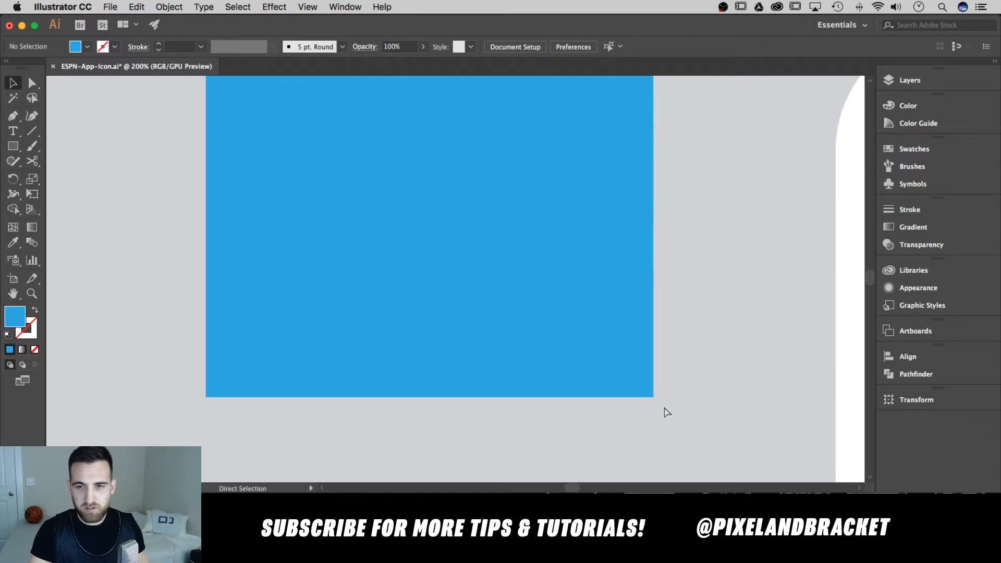
# Shift the blue square slightly left to expose the red E and bring the E to the front.
pyautogui.press('super+minus')
pyautogui.press('super+minus')
pyautogui.press('super+minus')
pyautogui.moveTo(531, 287); pyautogui.dragTo(540, 307)
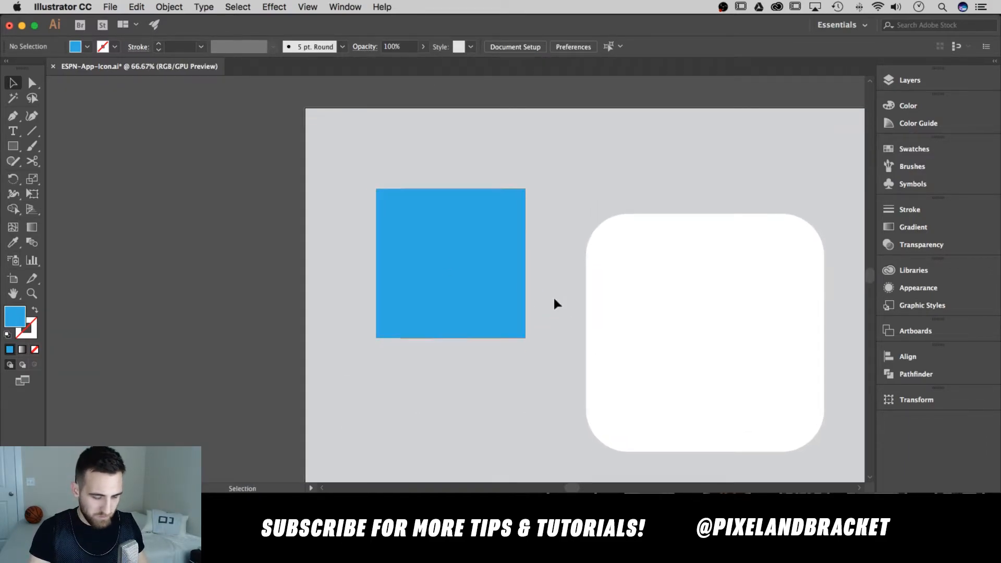
pyautogui.press('super+plus')
pyautogui.click(426, 237)
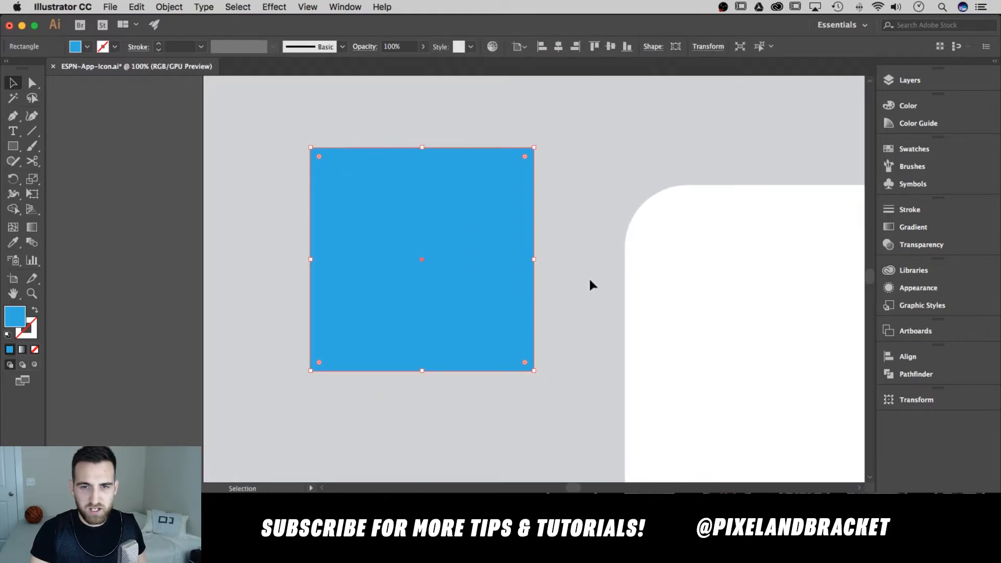
pyautogui.moveTo(494, 233); pyautogui.dragTo(477, 233)
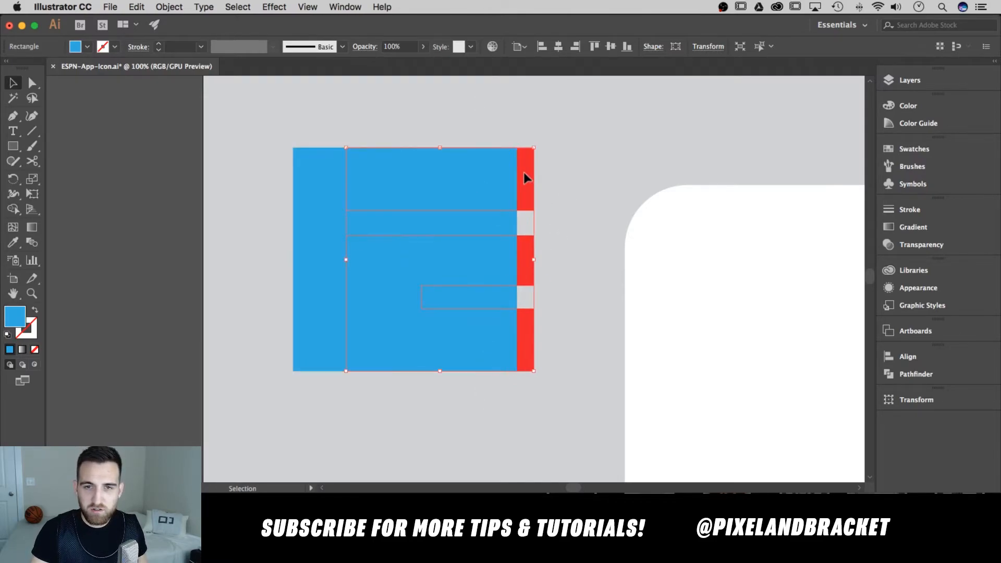
pyautogui.click(524, 172)
pyautogui.rightClick(523, 173)
pyautogui.moveTo(566, 309)
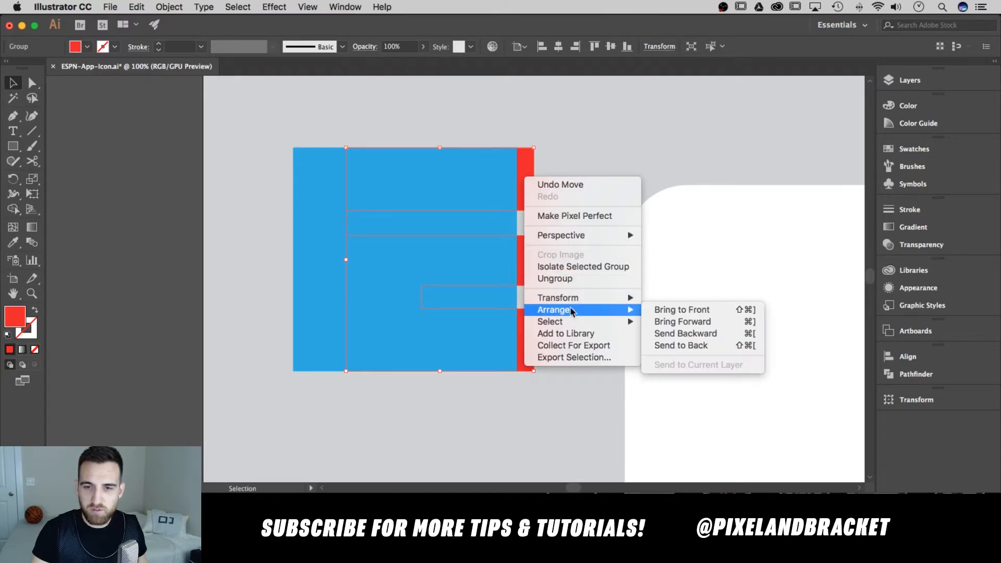
pyautogui.click(685, 309)
pyautogui.click(582, 151)
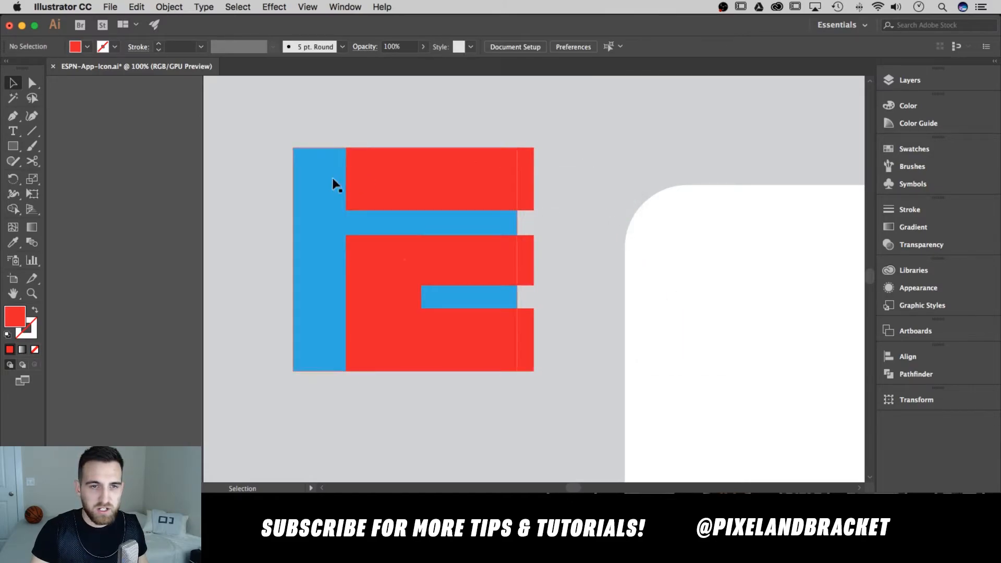
# Move the blue square back to the right so its right edge snaps to the E's right edge.
pyautogui.moveTo(324, 180); pyautogui.dragTo(338, 177)
pyautogui.click(561, 186)
pyautogui.moveTo(539, 276); pyautogui.dragTo(535, 248)
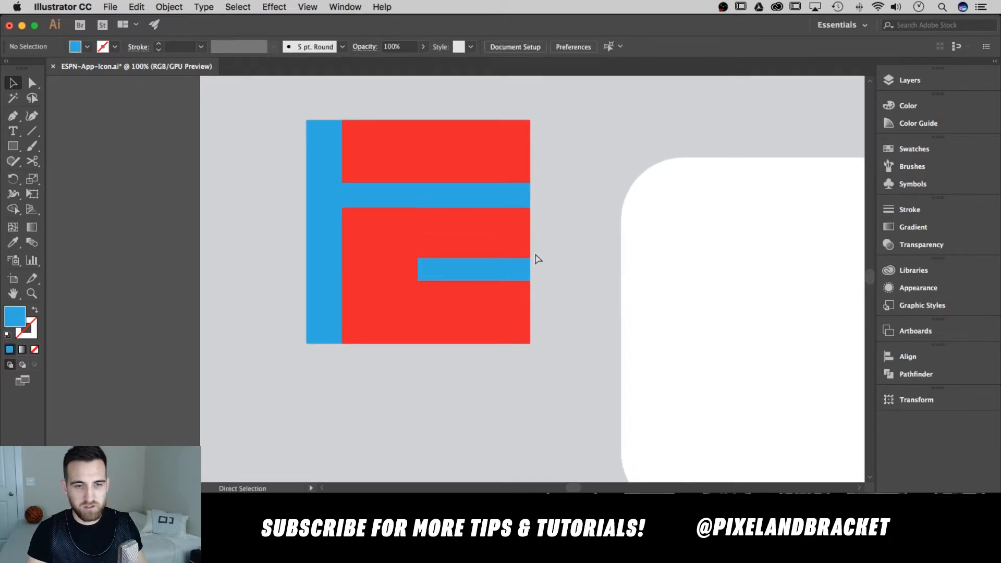
# Slant the red E with Free Transform, shearing its bottom edge left until its lower-left corner meets the blue square's.
pyautogui.press('super+minus')
pyautogui.press('super+equal')
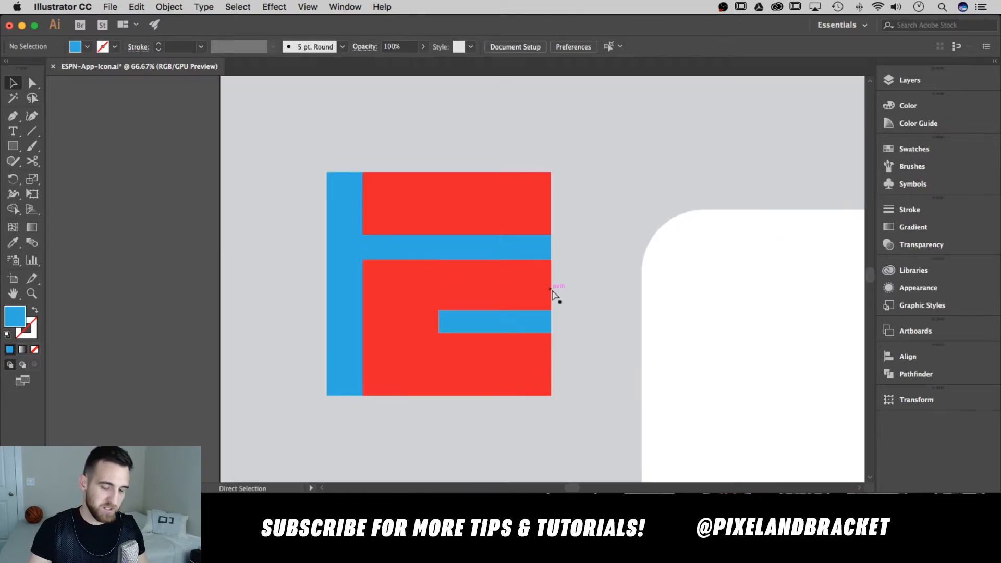
pyautogui.click(461, 195)
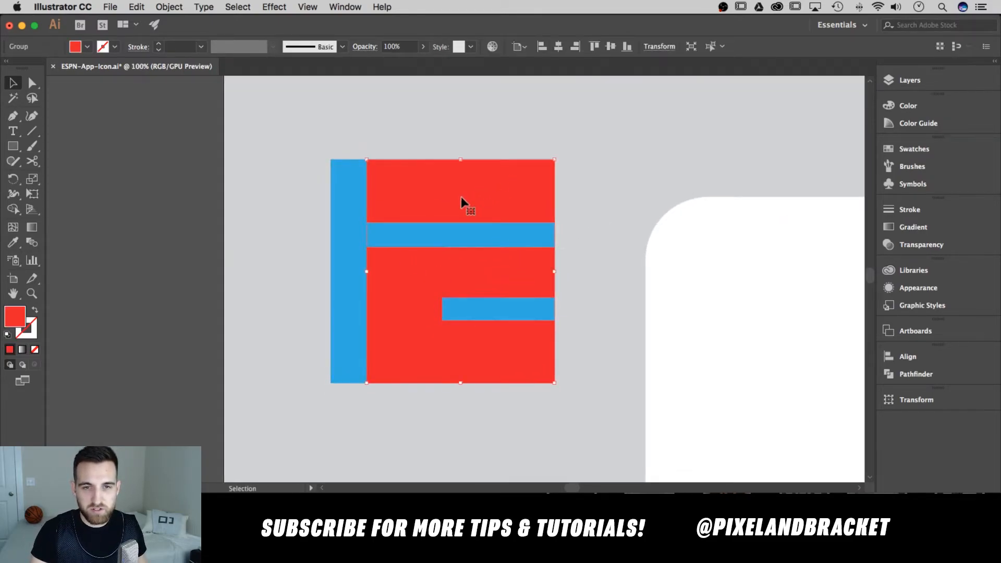
pyautogui.click(647, 137)
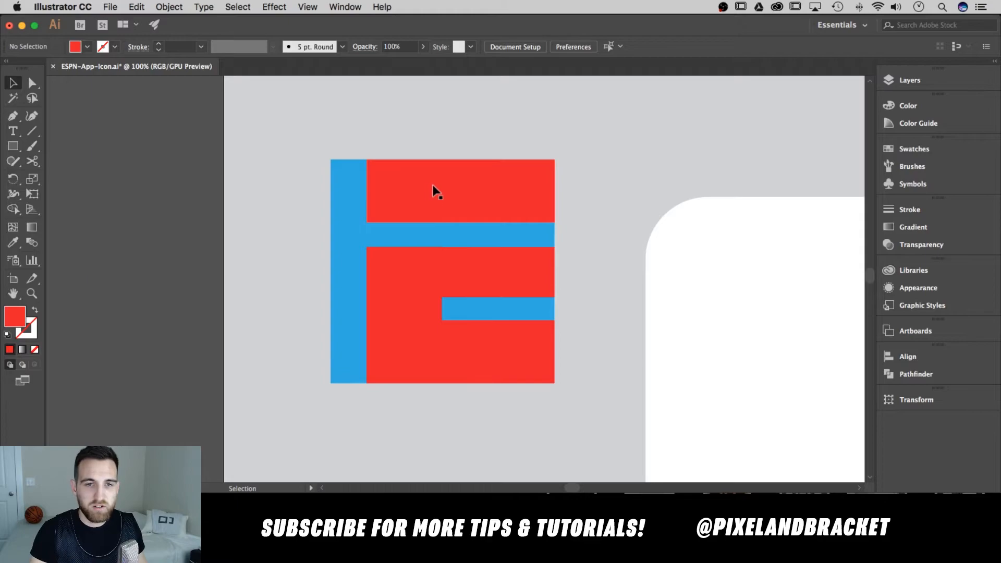
pyautogui.click(489, 203)
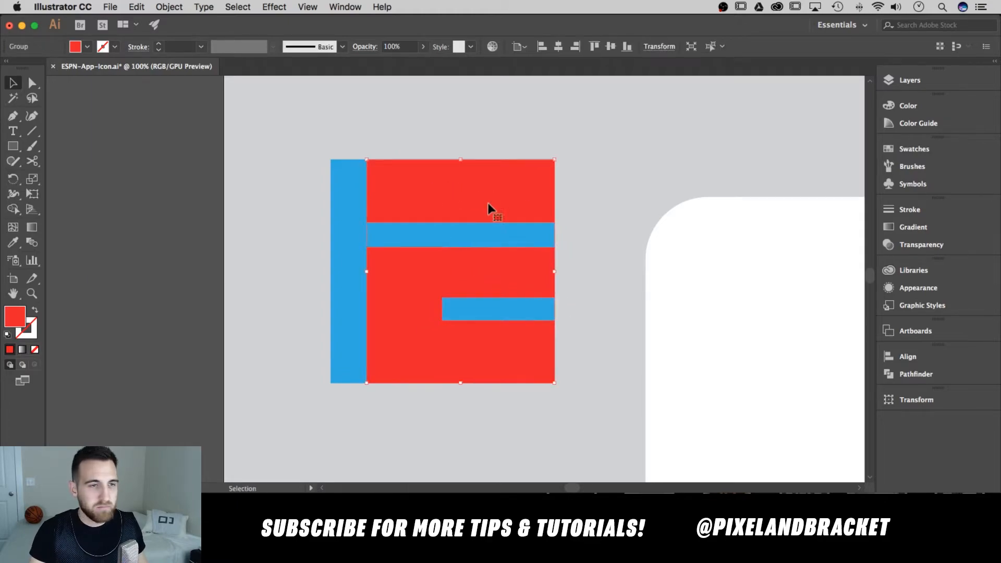
pyautogui.click(32, 195)
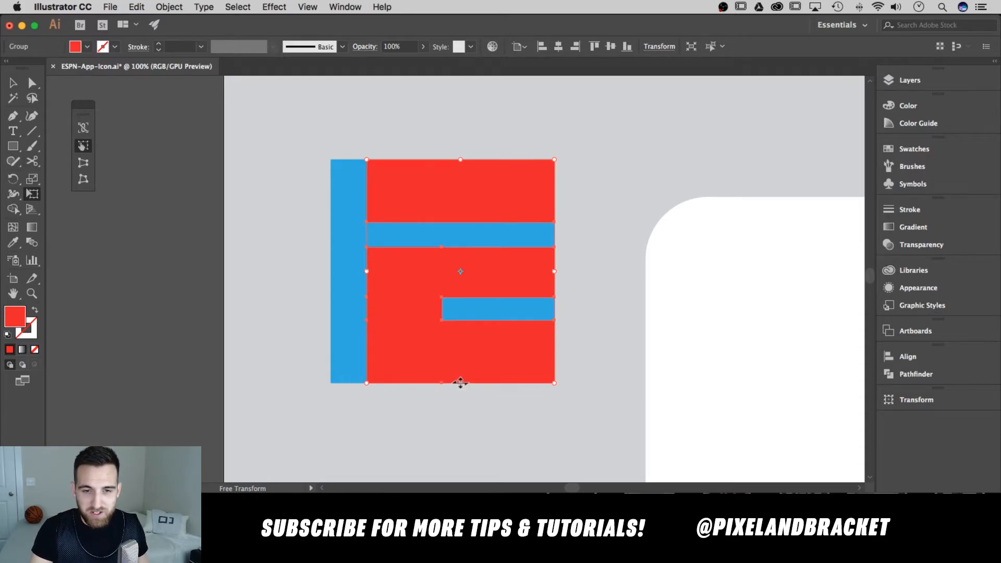
pyautogui.moveTo(461, 383); pyautogui.dragTo(424, 387)
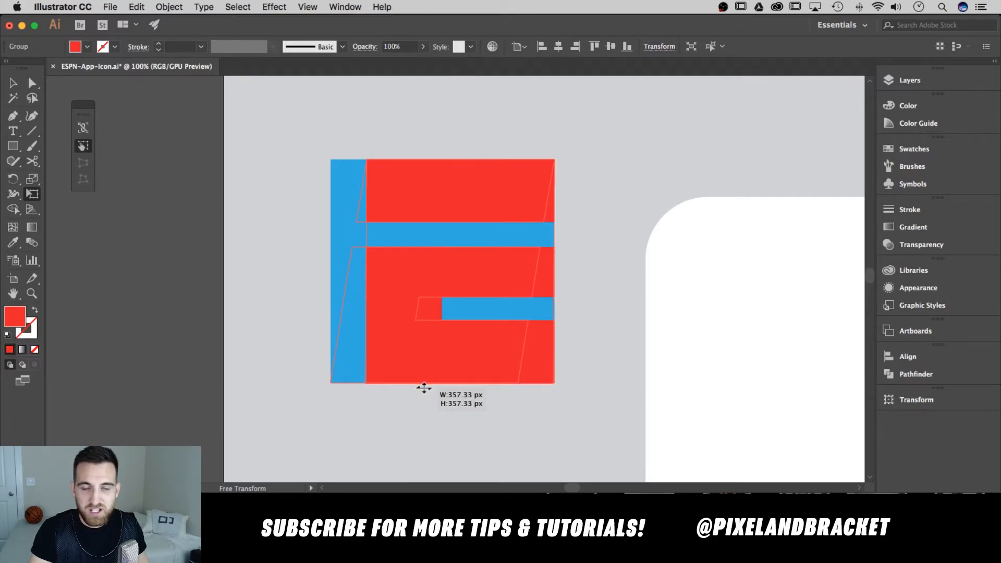
pyautogui.moveTo(424, 387); pyautogui.dragTo(424, 389)
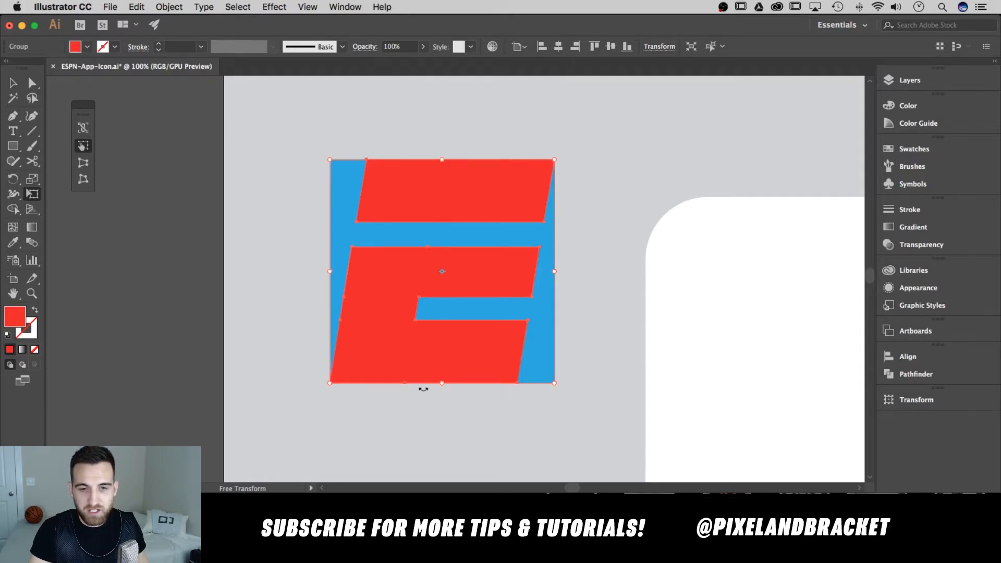
pyautogui.press('v')
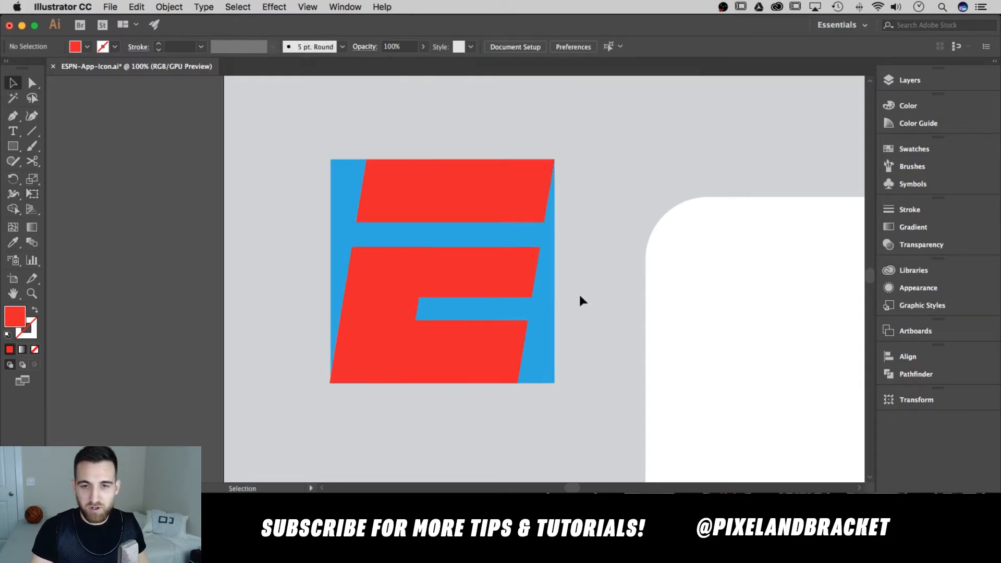
# Delete the blue guide square behind the slanted E.
pyautogui.click(545, 344)
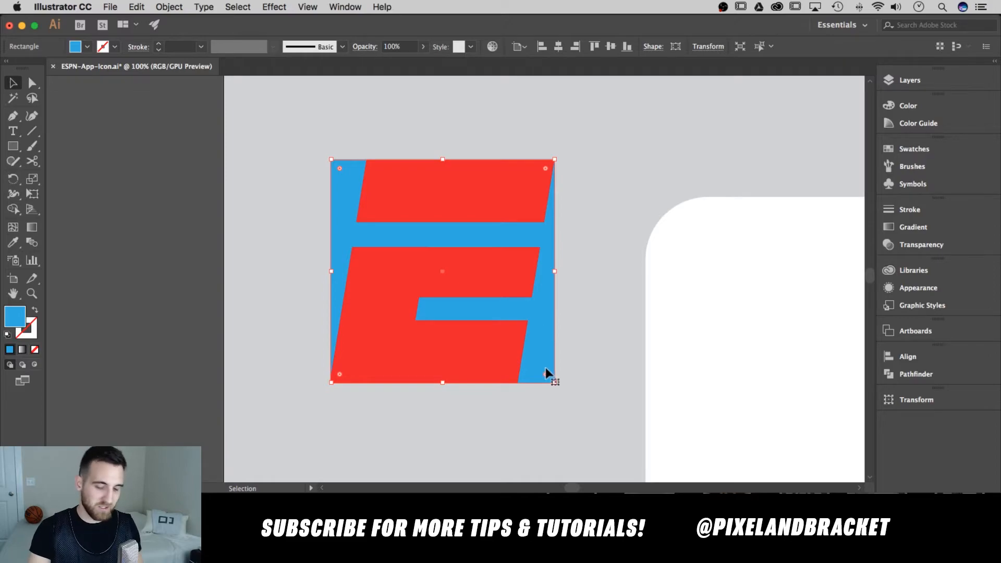
pyautogui.press('Delete')
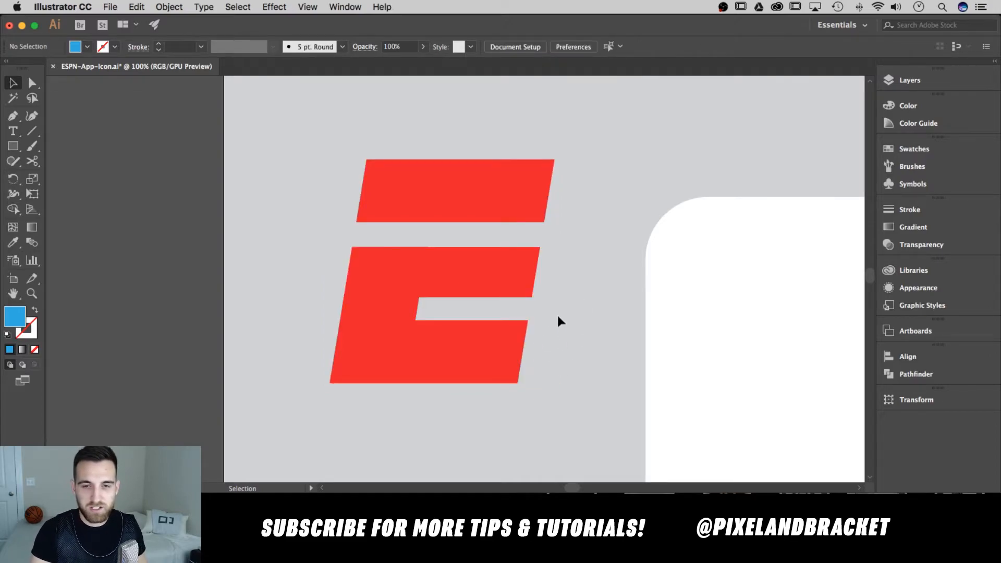
# Center the red E on the white rounded square, using the square as the key object for the alignment.
pyautogui.press('super+minus')
pyautogui.press('super+minus')
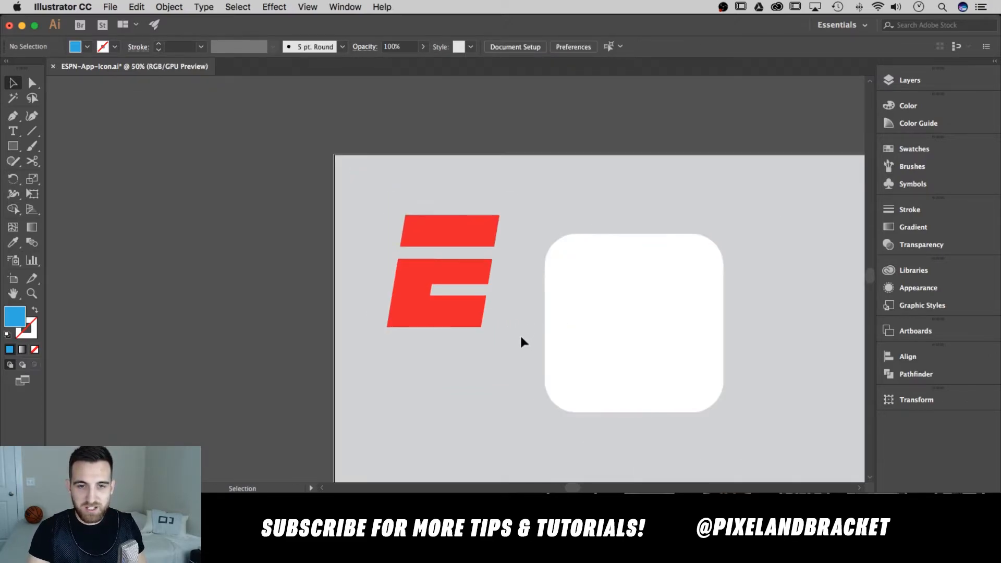
pyautogui.hscroll(2, 521, 340)
pyautogui.click(413, 241)
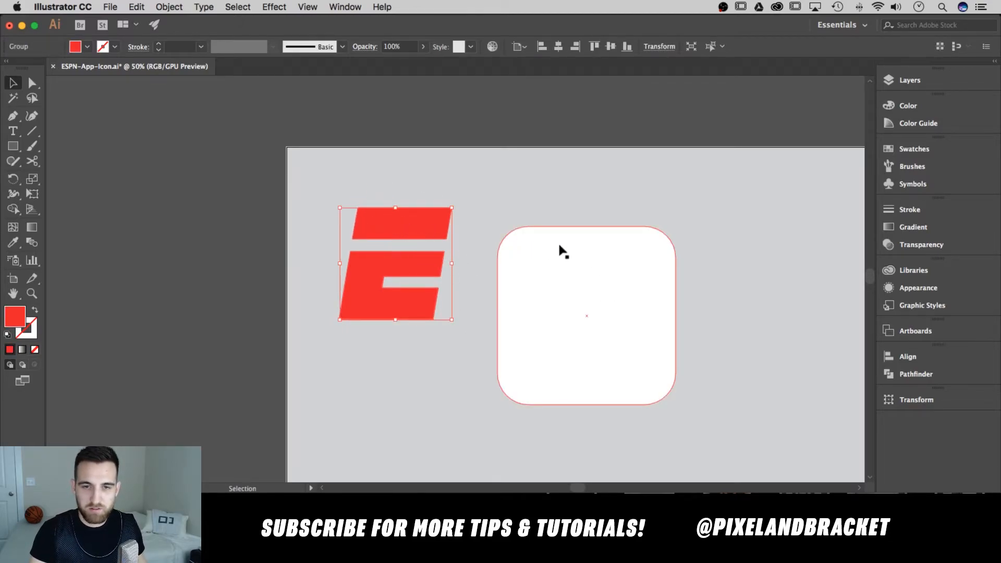
pyautogui.keyDown('shift'); pyautogui.click(572, 258); pyautogui.keyUp('shift')
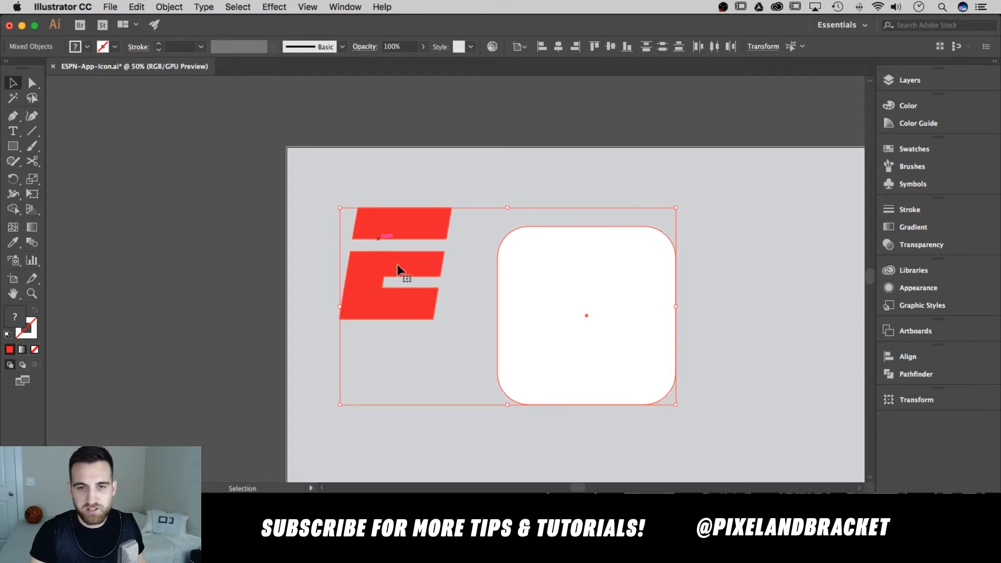
pyautogui.click(585, 264)
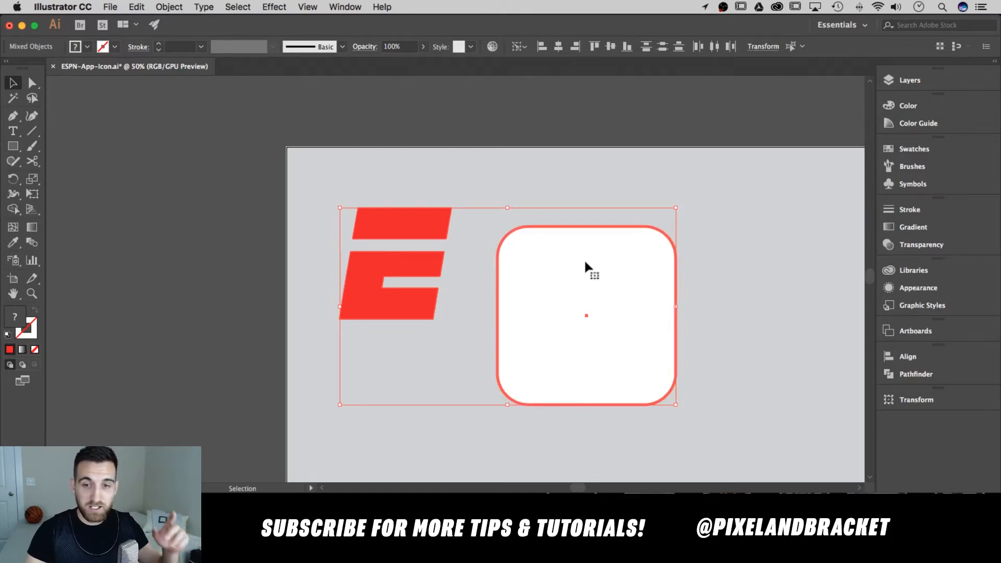
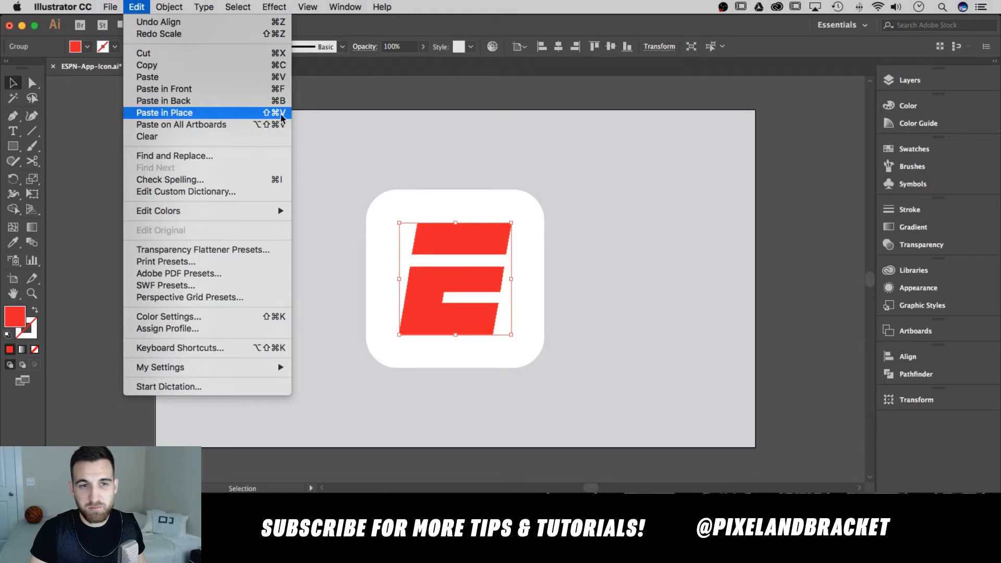
# Paste a copy of the red E in place, exactly over the original on the white rounded square.
pyautogui.click(252, 114)
pyautogui.click(664, 225)
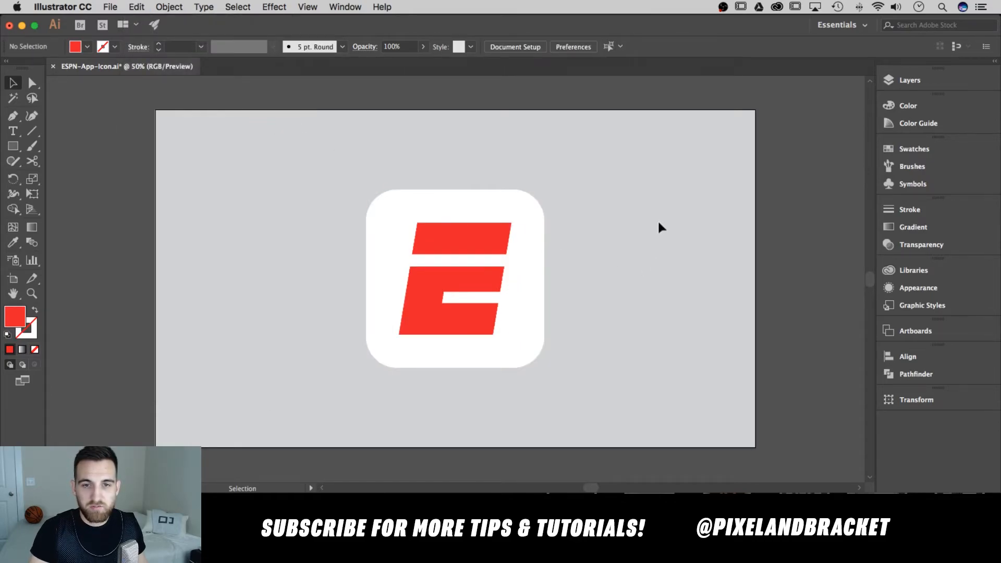
pyautogui.moveTo(459, 232); pyautogui.dragTo(652, 173)
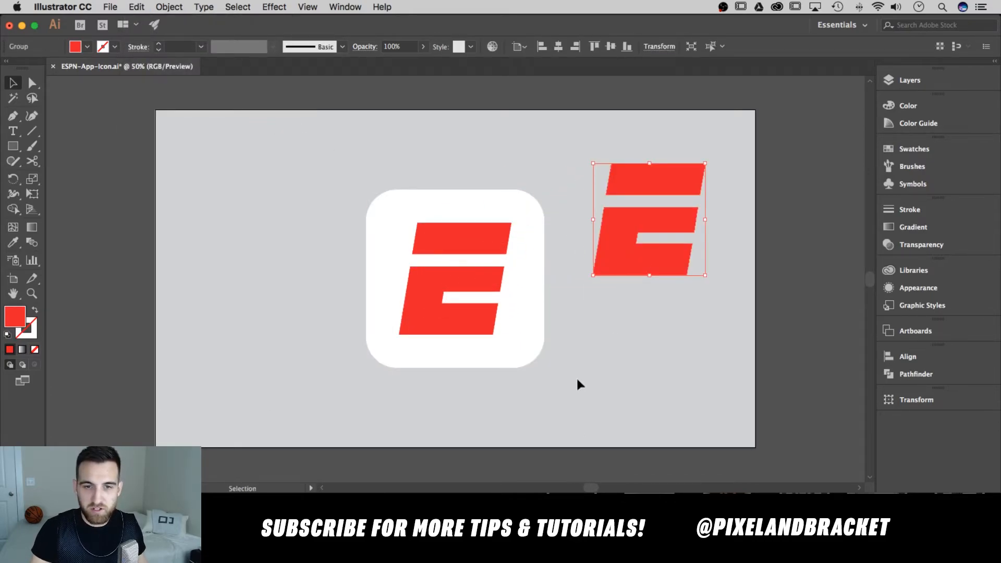
pyautogui.press('super+z')
pyautogui.click(610, 212)
# Fill the upper copy of the E with black.
pyautogui.click(468, 238)
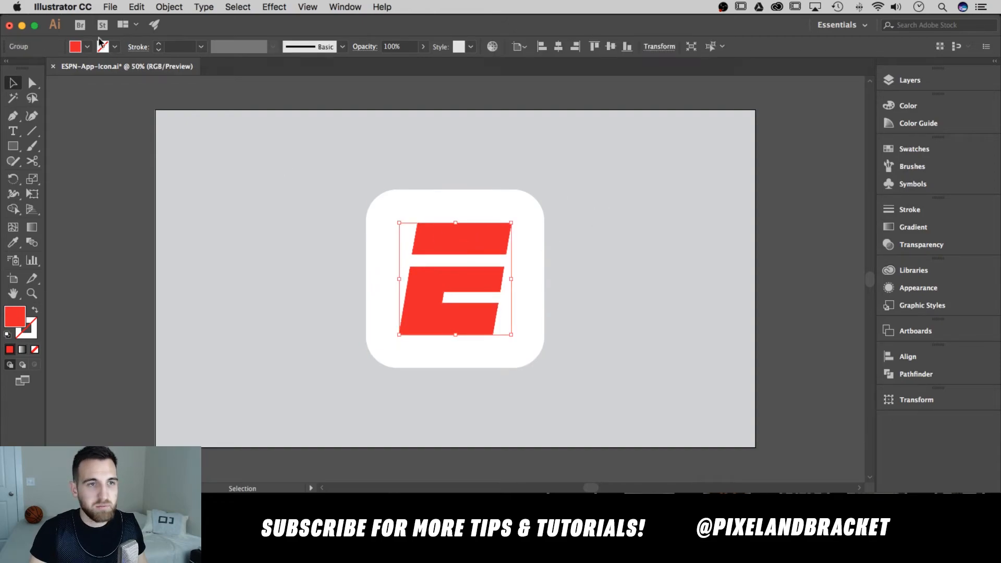
pyautogui.click(75, 50)
pyautogui.click(34, 68)
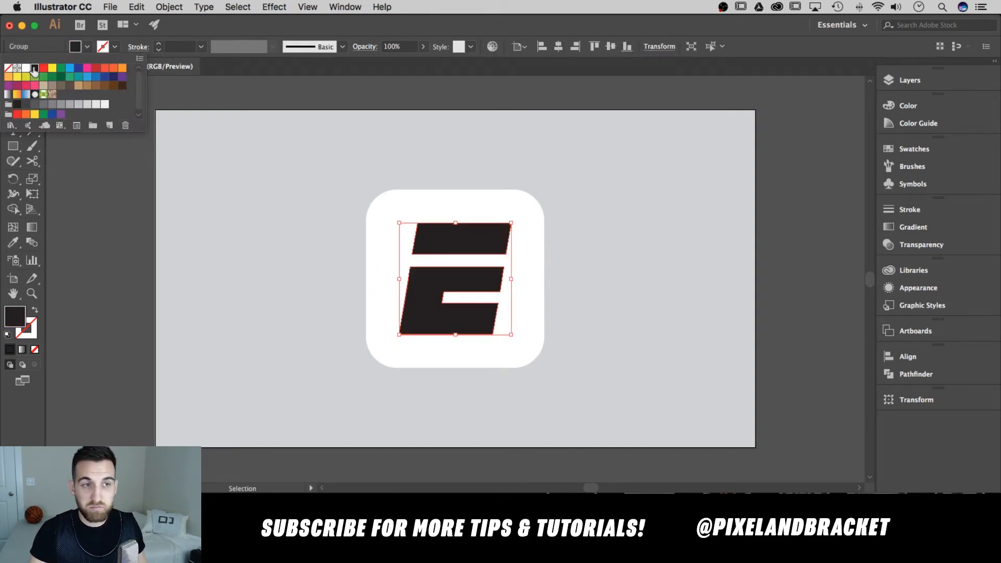
pyautogui.click(630, 171)
pyautogui.click(545, 236)
# Duplicate the black E diagonally at 45° down and to the right, past the lower edge of the artboard.
pyautogui.click(479, 245)
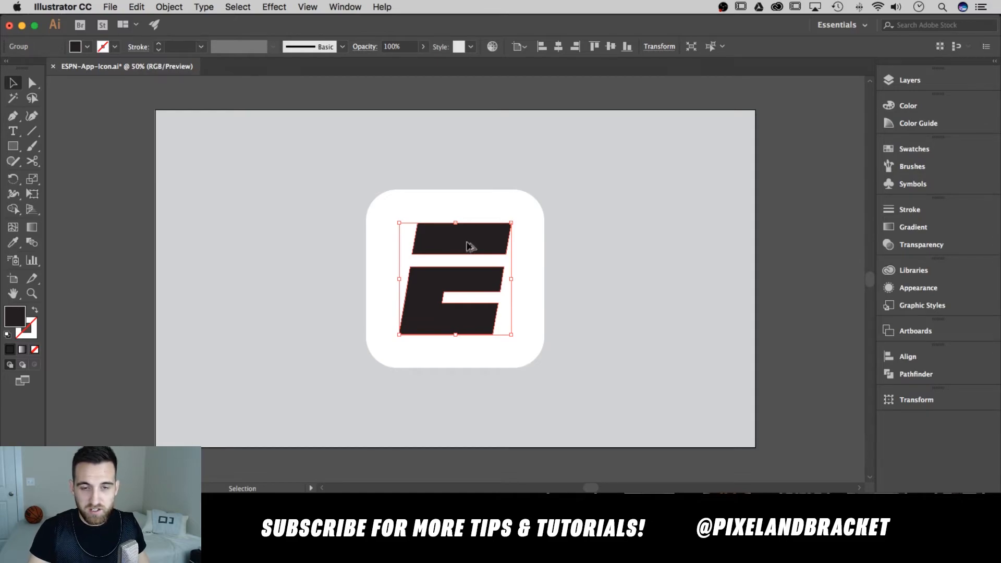
pyautogui.moveTo(444, 235); pyautogui.dragTo(585, 393)
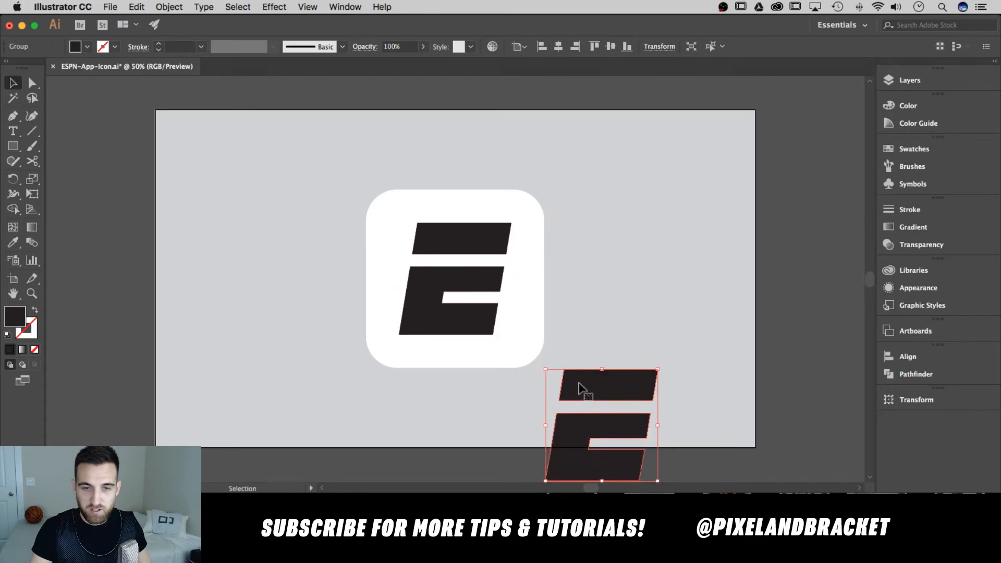
pyautogui.click(605, 279)
# With both black Es selected, set the blend options to Specified Distance spacing of 1 px.
pyautogui.moveTo(602, 306); pyautogui.dragTo(565, 272)
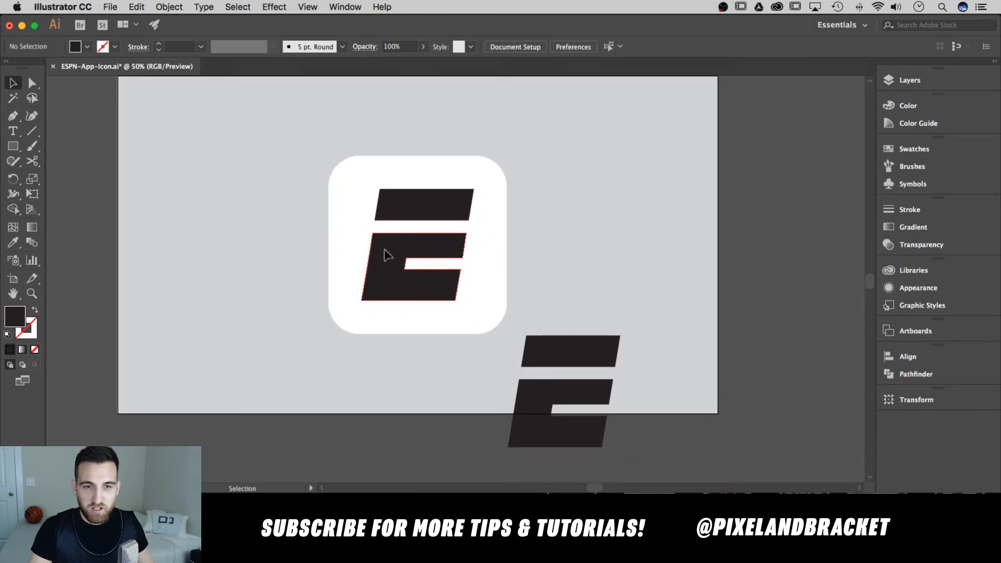
pyautogui.click(385, 254)
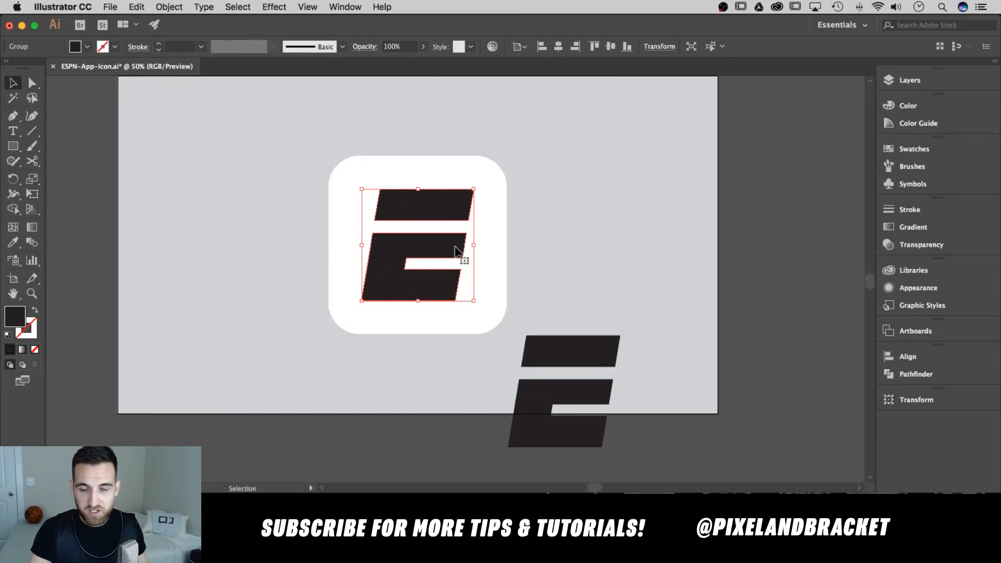
pyautogui.click(573, 311)
pyautogui.click(420, 245)
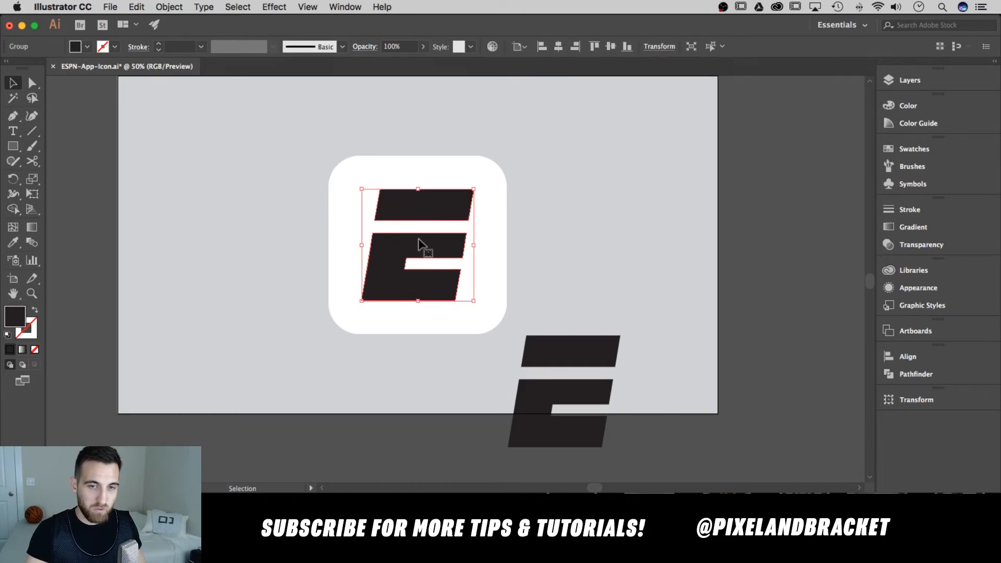
pyautogui.keyDown('shift'); pyautogui.click(581, 351); pyautogui.keyUp('shift')
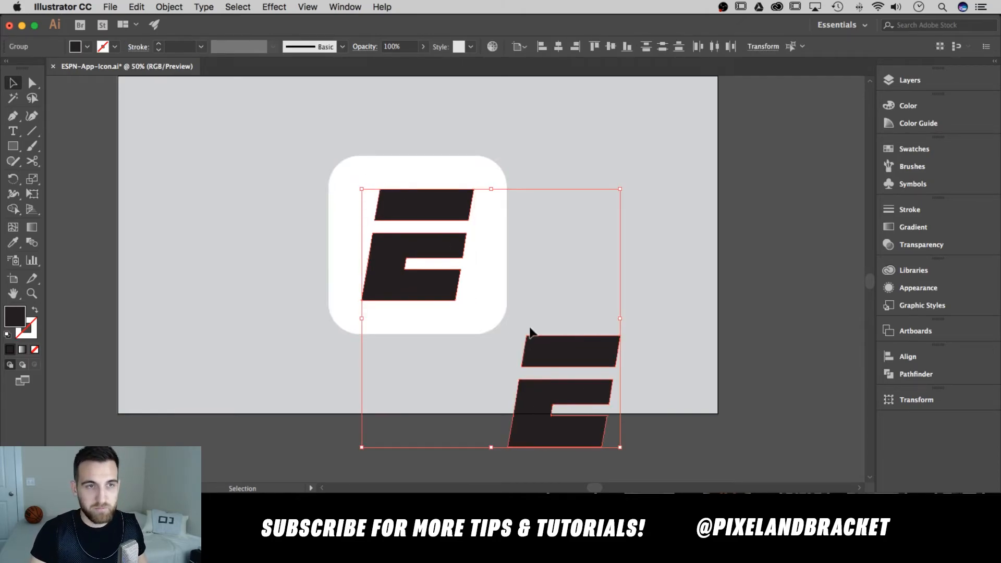
pyautogui.click(166, 7)
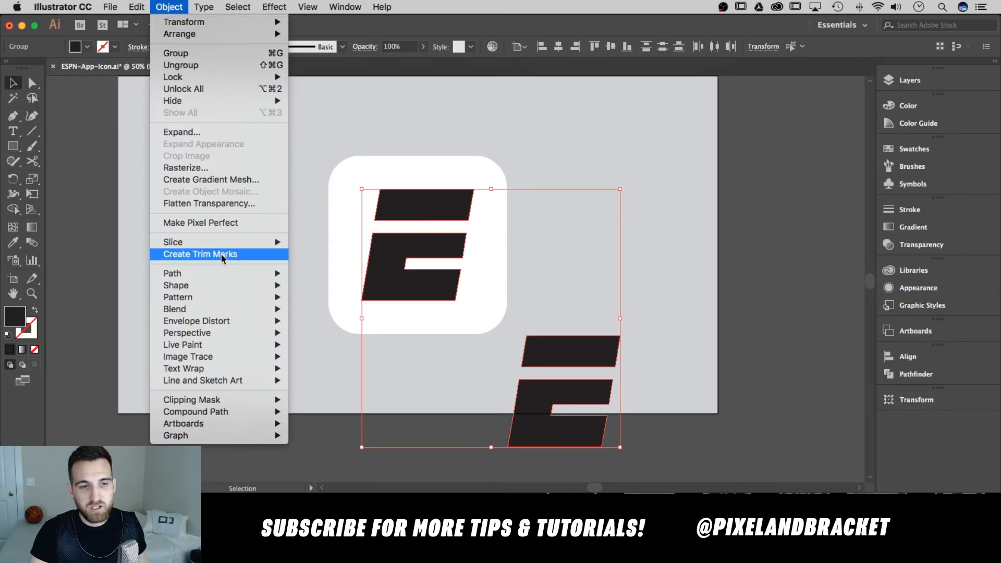
pyautogui.moveTo(222, 309)
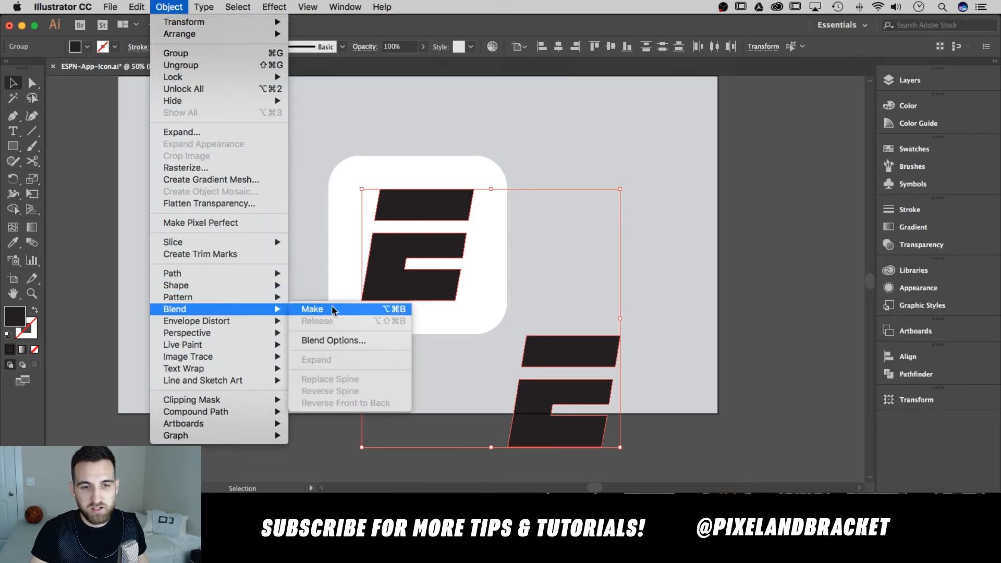
pyautogui.click(328, 341)
pyautogui.click(380, 150)
pyautogui.click(380, 192)
pyautogui.click(456, 152)
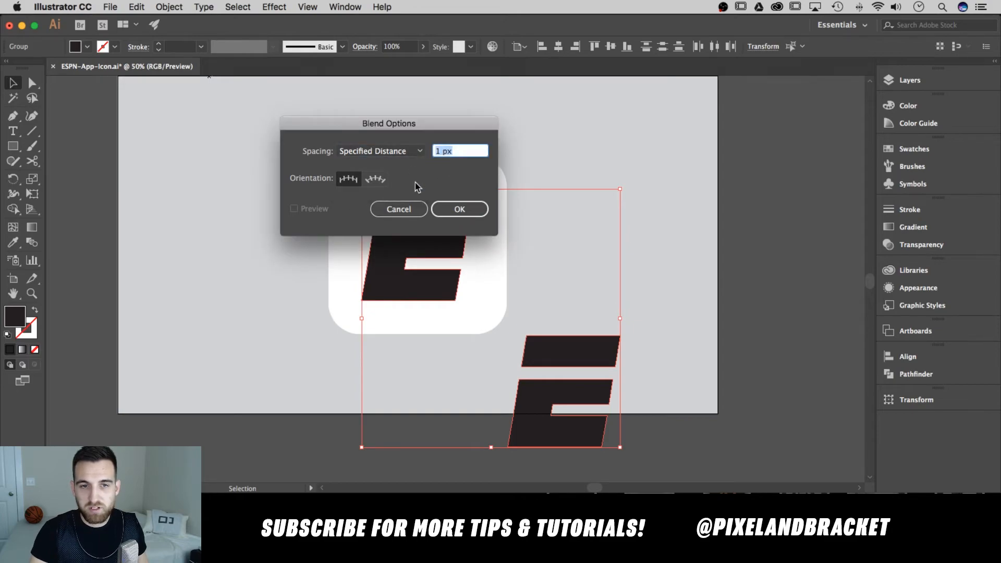
pyautogui.click(344, 181)
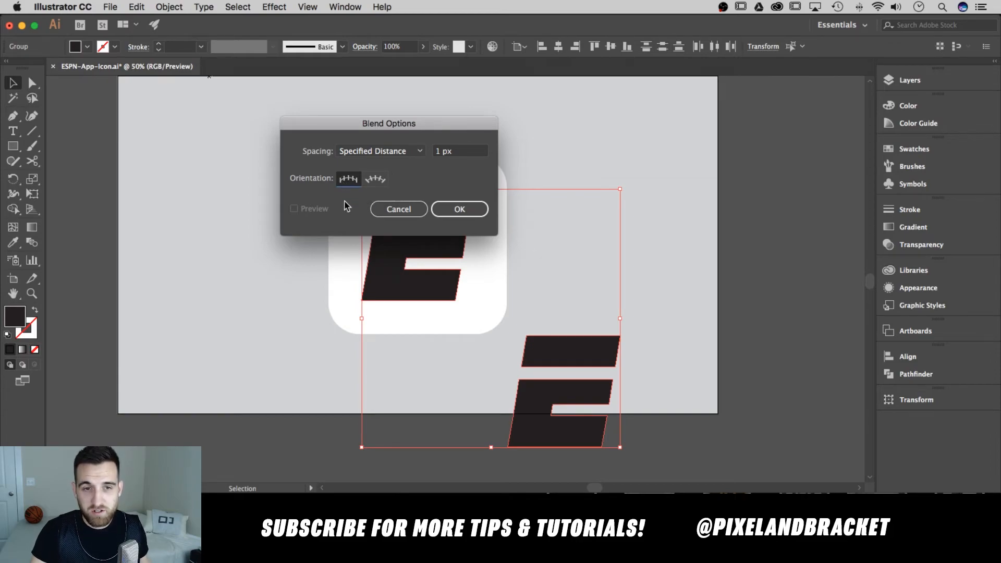
pyautogui.click(473, 211)
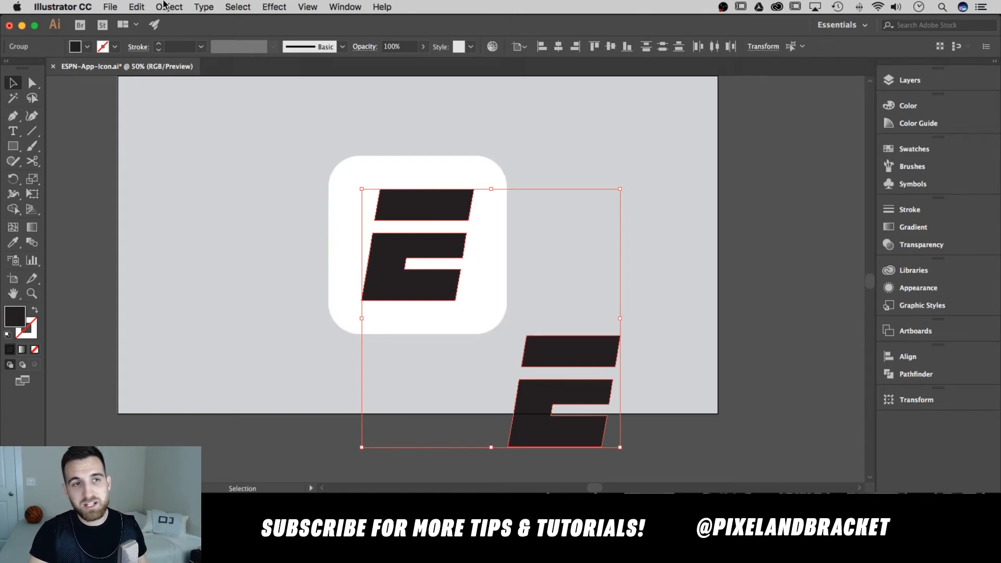
# Make a blend between the two black Es to form a solid diagonal long shadow.
pyautogui.click(166, 6)
pyautogui.moveTo(219, 308)
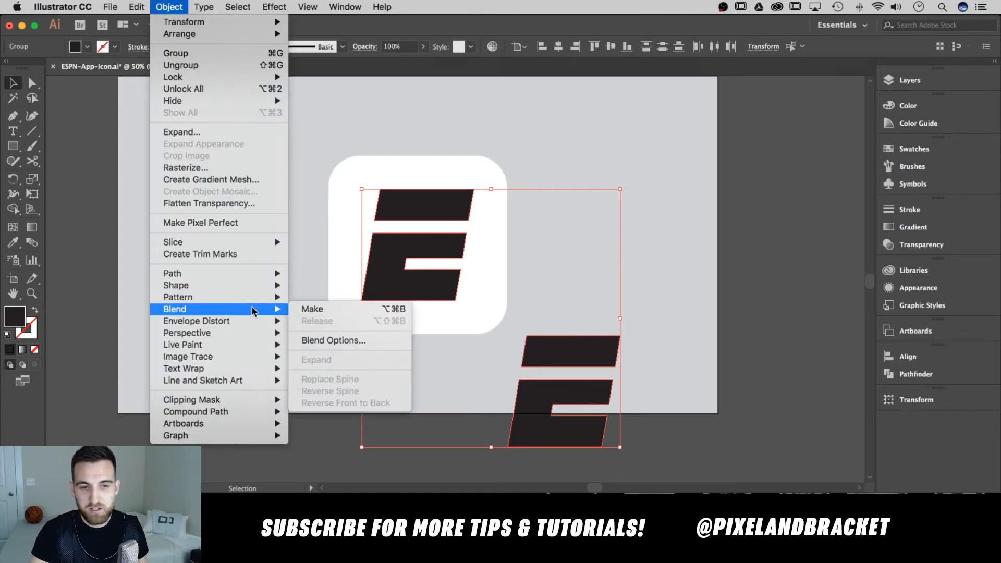
pyautogui.click(327, 311)
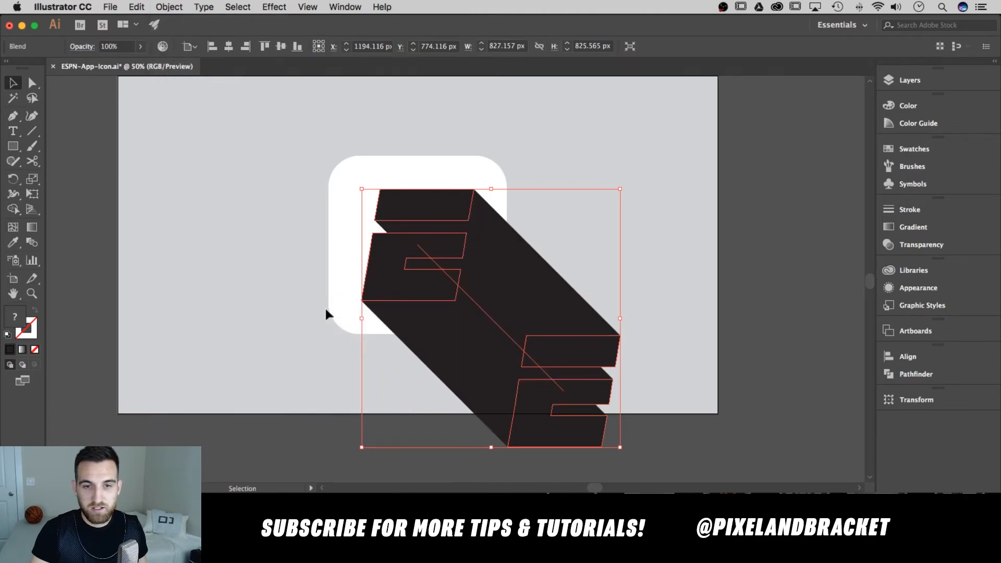
pyautogui.click(688, 289)
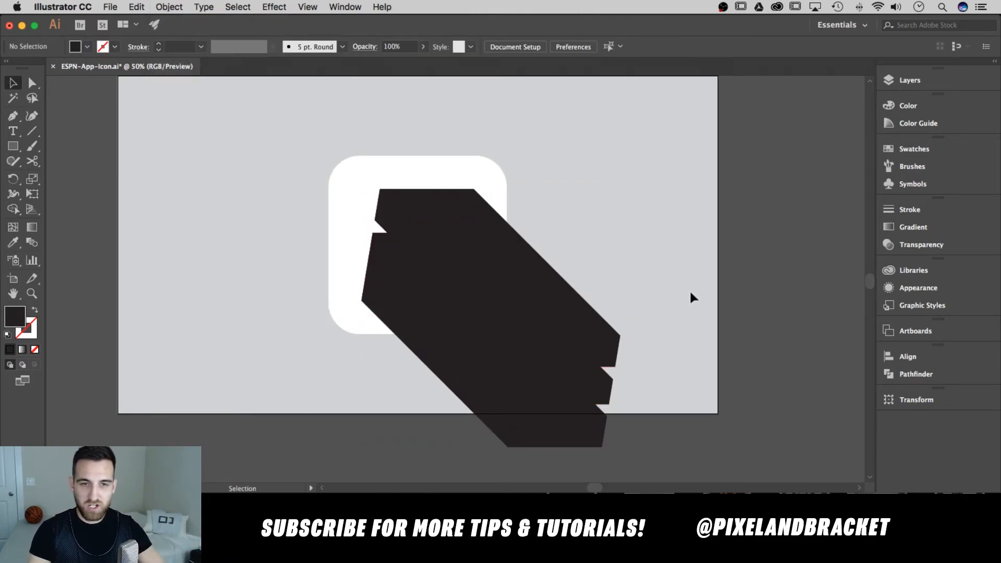
# Copy the white rounded square and paste the copy in place on top of the black shadow blend.
pyautogui.click(554, 333)
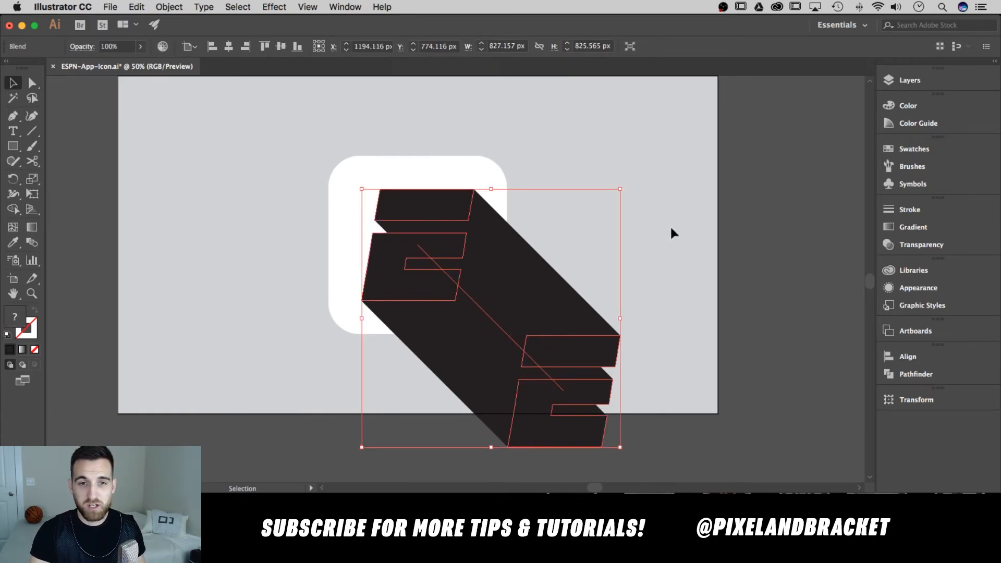
pyautogui.click(484, 175)
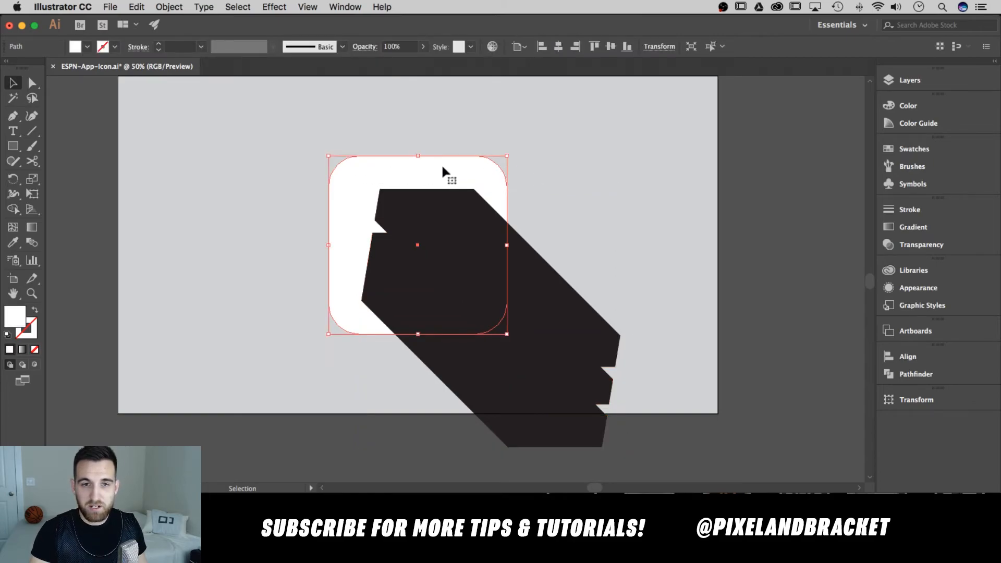
pyautogui.click(137, 6)
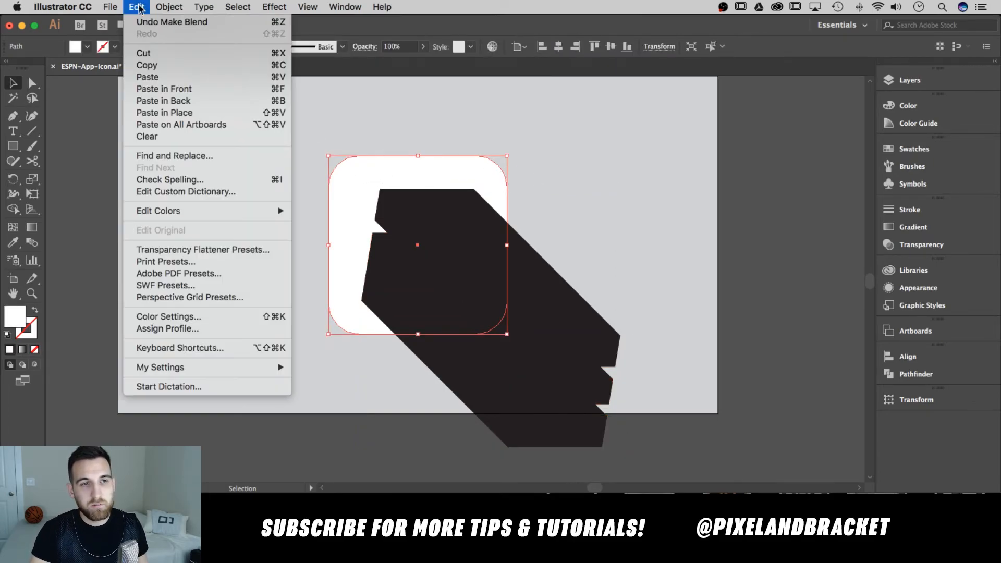
pyautogui.click(147, 65)
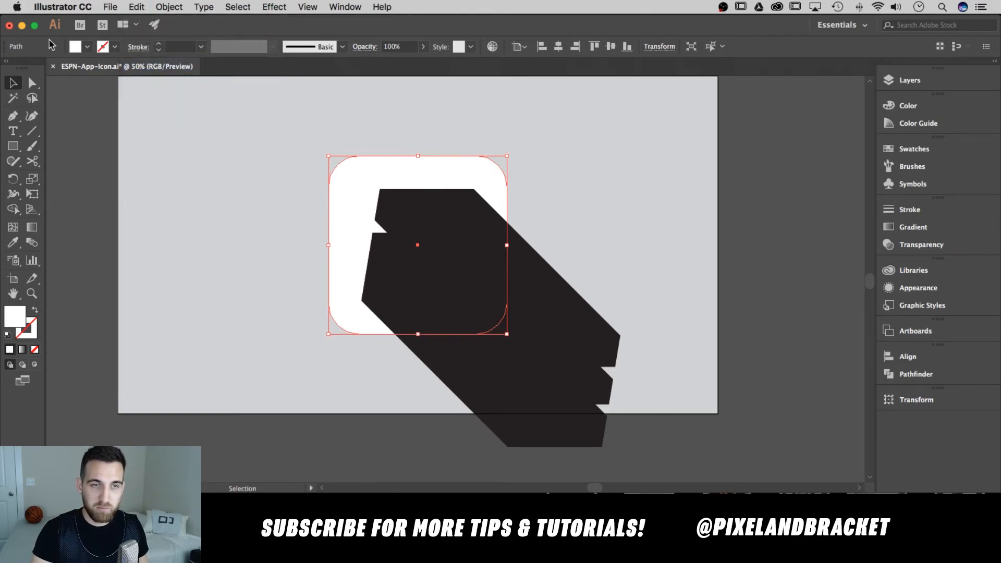
pyautogui.click(138, 6)
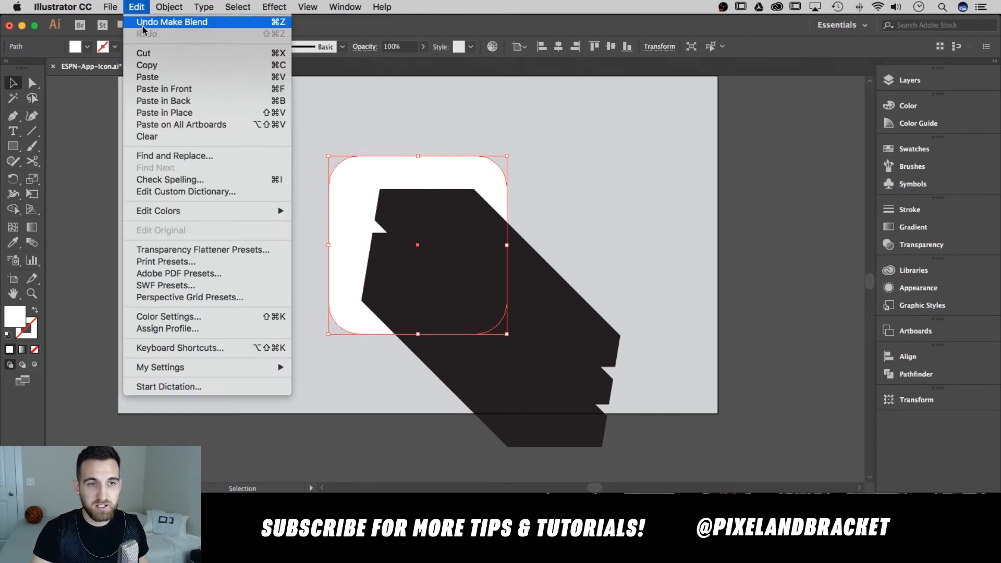
pyautogui.click(181, 115)
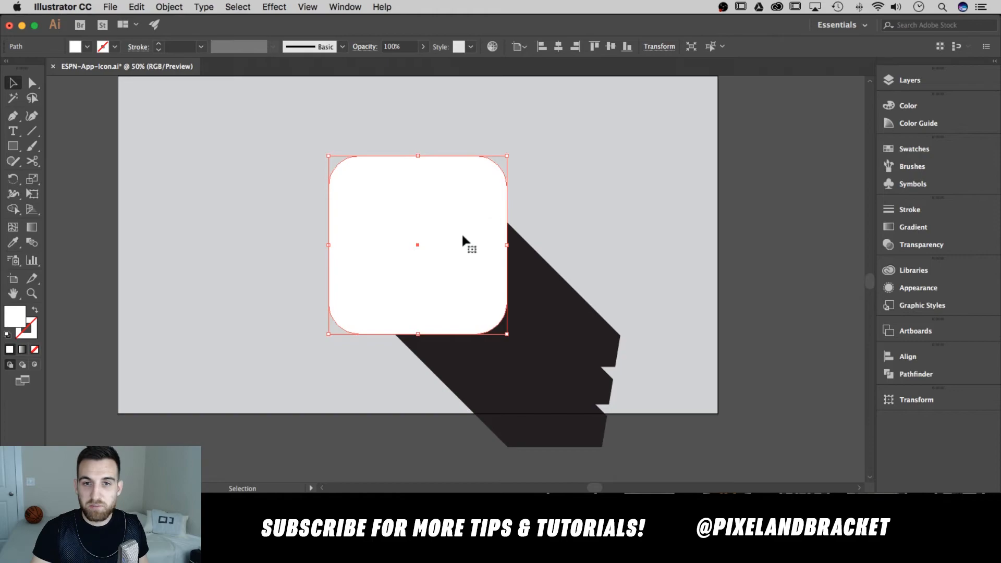
pyautogui.click(593, 168)
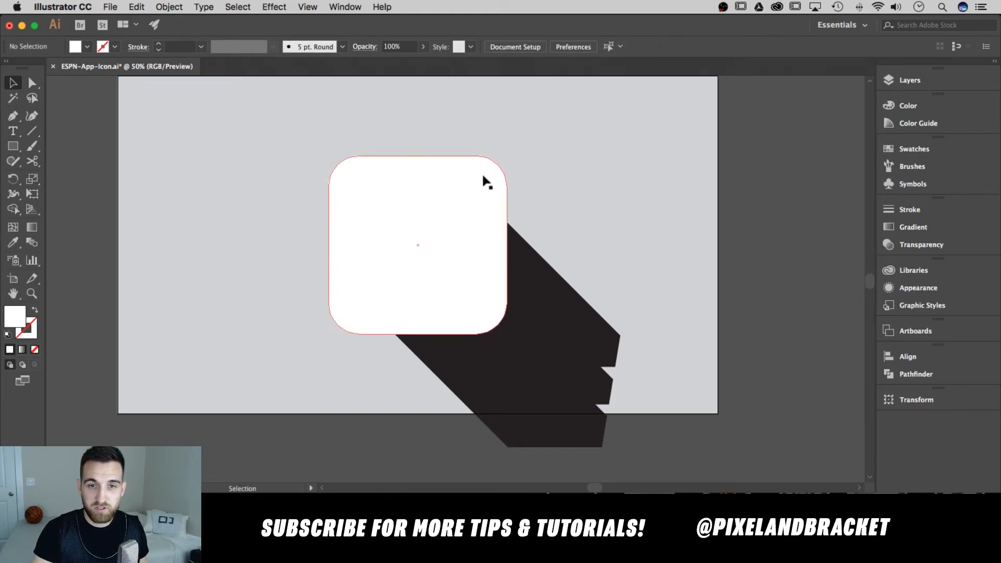
# Make a clipping mask from the top rounded square and the black blend to confine the shadow to the icon.
pyautogui.click(465, 192)
pyautogui.keyDown('shift'); pyautogui.click(587, 312); pyautogui.keyUp('shift')
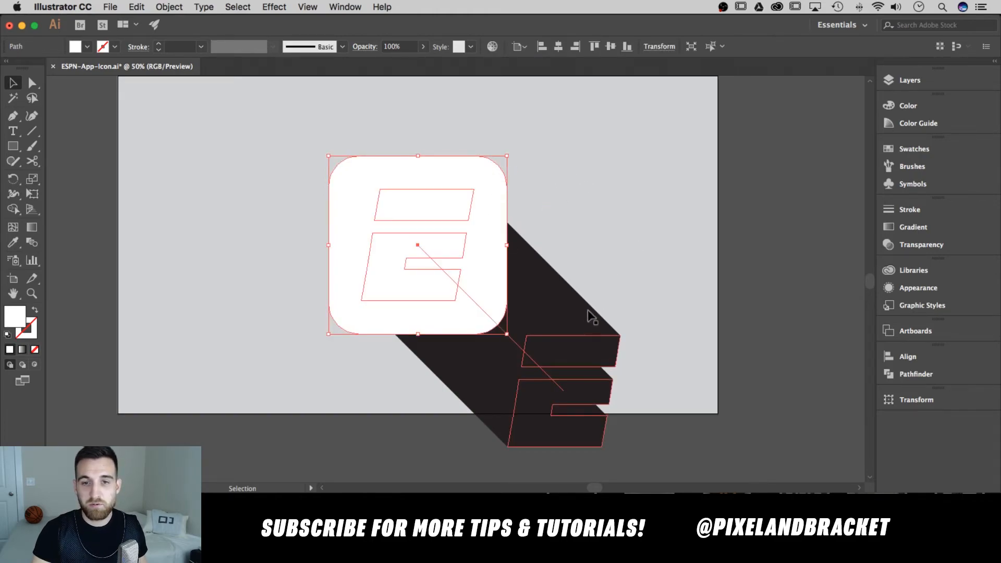
pyautogui.keyDown('shift'); pyautogui.click(550, 319); pyautogui.keyUp('shift')
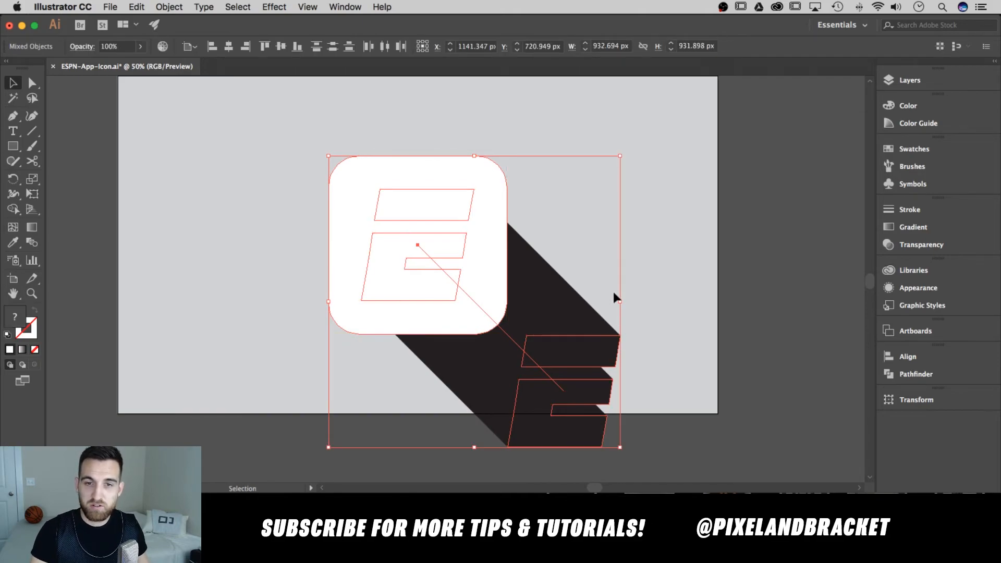
pyautogui.rightClick(510, 263)
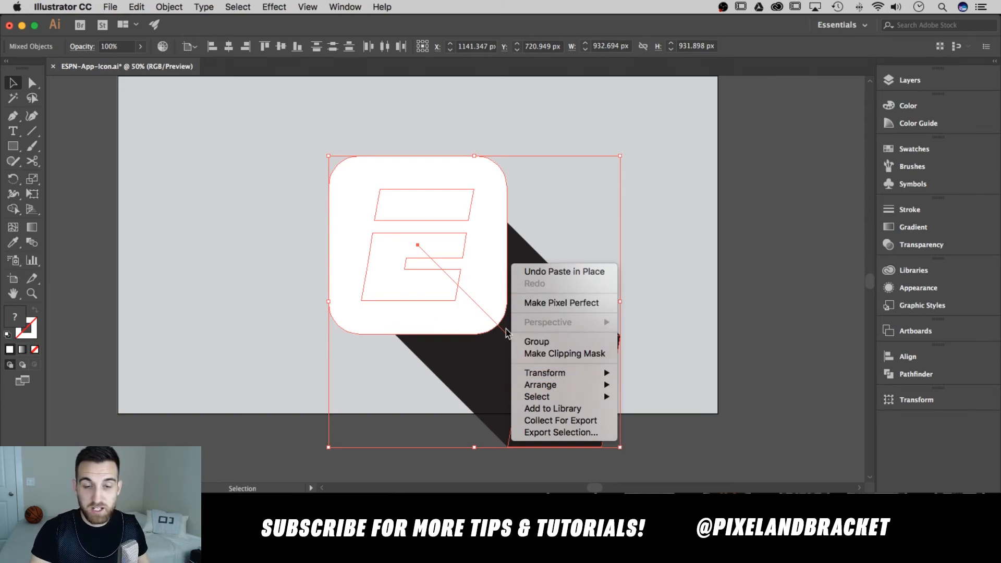
pyautogui.click(551, 354)
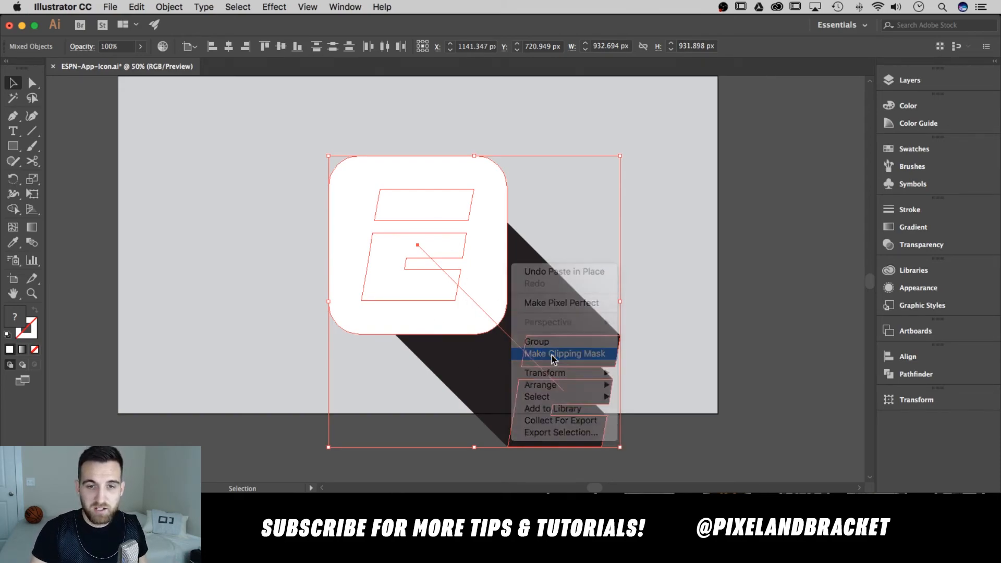
pyautogui.click(584, 271)
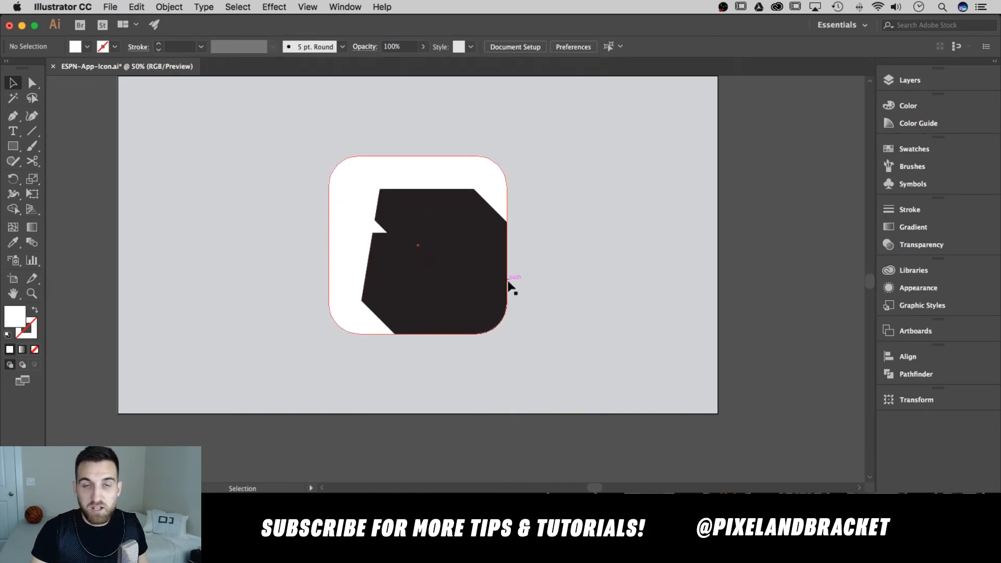
pyautogui.scroll(-1, 512, 299)
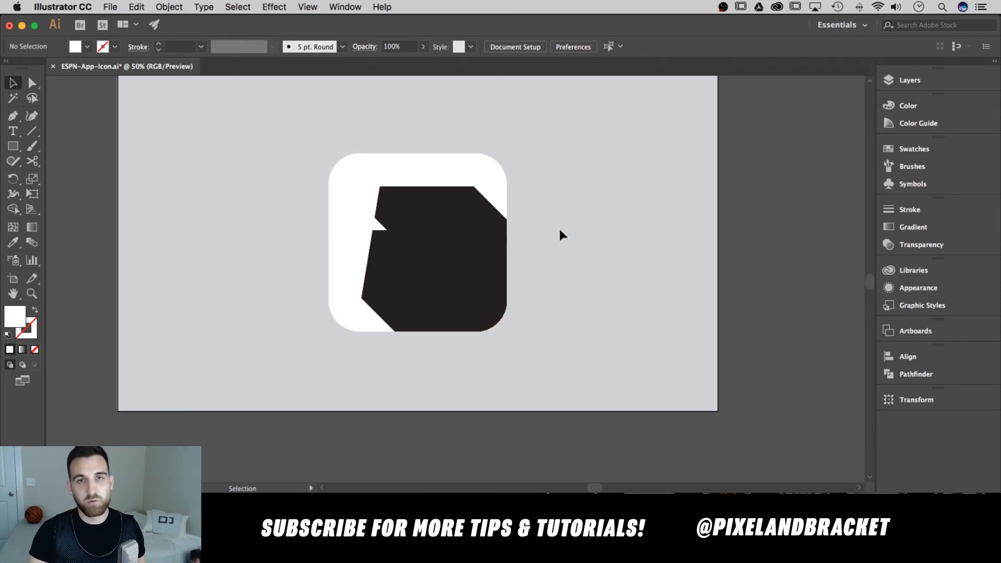
pyautogui.moveTo(481, 200); pyautogui.dragTo(561, 169)
pyautogui.moveTo(352, 215)
pyautogui.mouseDown()
pyautogui.moveTo(337, 214)
pyautogui.moveTo(336, 200)
pyautogui.moveTo(347, 215)
pyautogui.mouseUp()
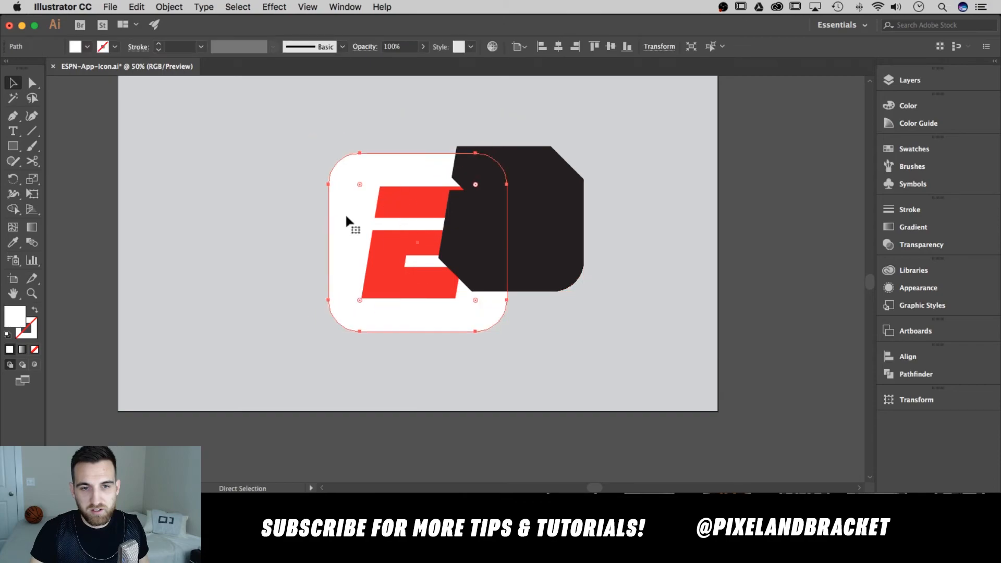
pyautogui.click(368, 250)
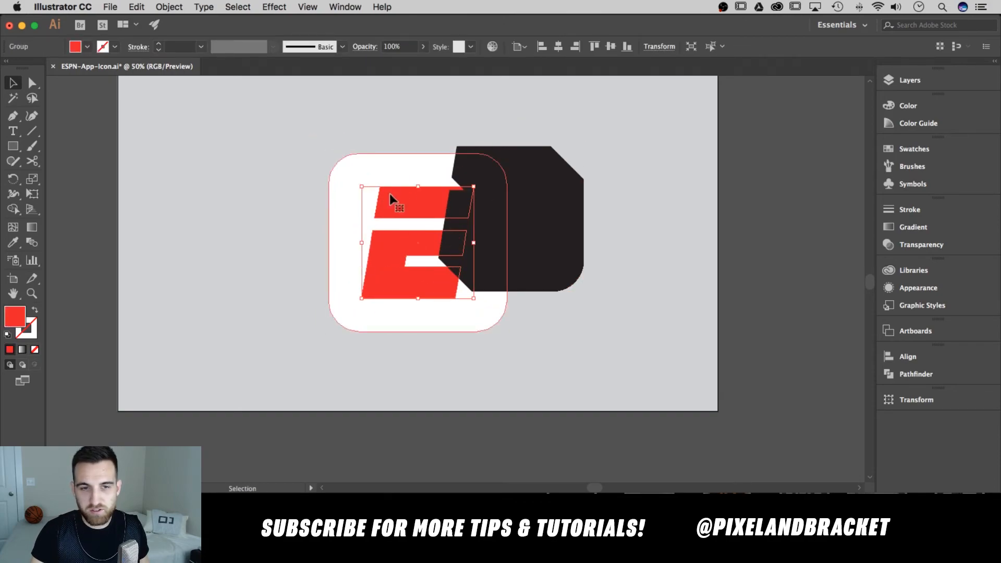
pyautogui.click(558, 190)
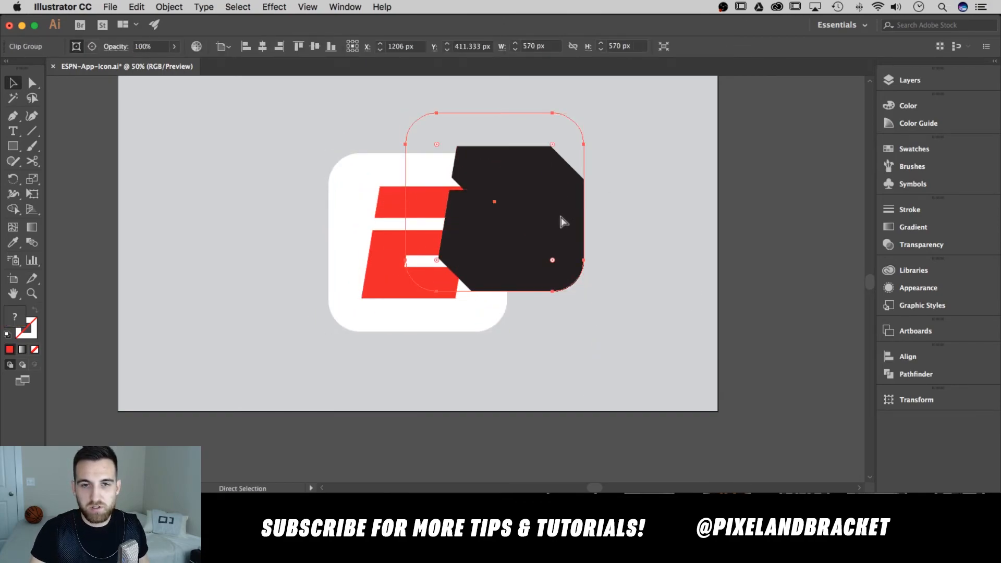
pyautogui.press('super+z')
pyautogui.moveTo(464, 230)
pyautogui.mouseDown()
pyautogui.moveTo(483, 219)
pyautogui.moveTo(476, 214)
pyautogui.mouseUp()
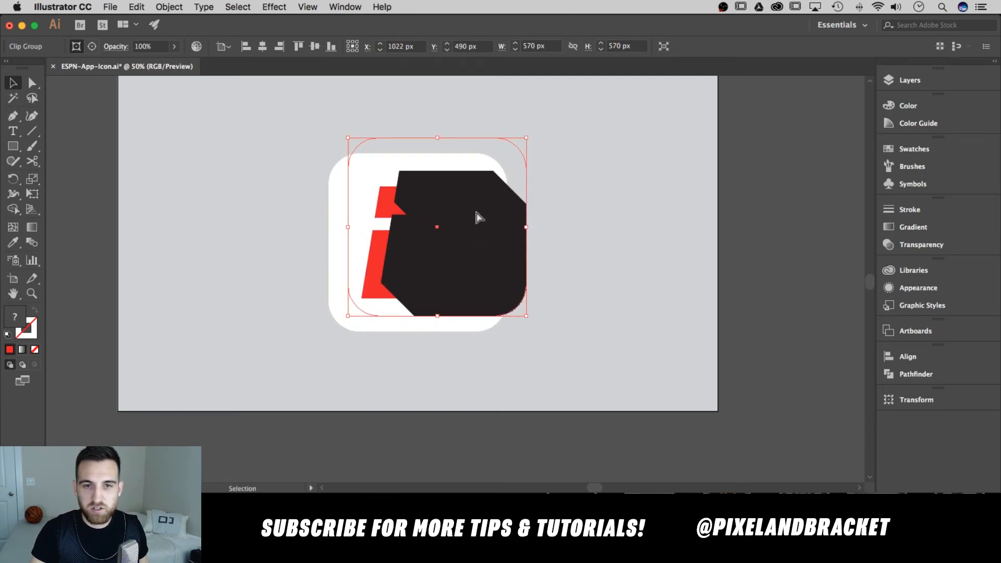
pyautogui.press('super+z')
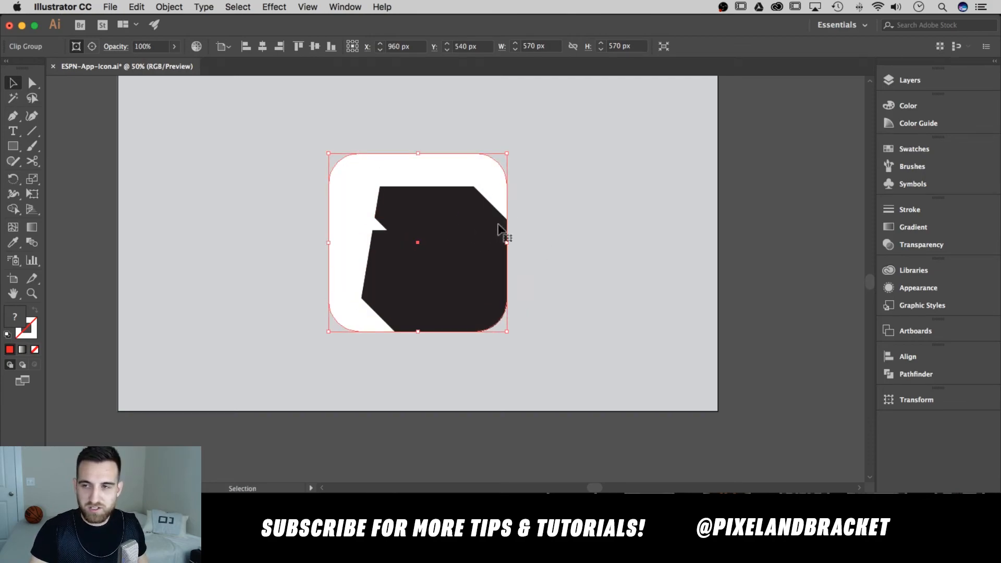
# In Layer 2, move the shadow's Clip Group below the red E's Group in the stacking order.
pyautogui.click(907, 81)
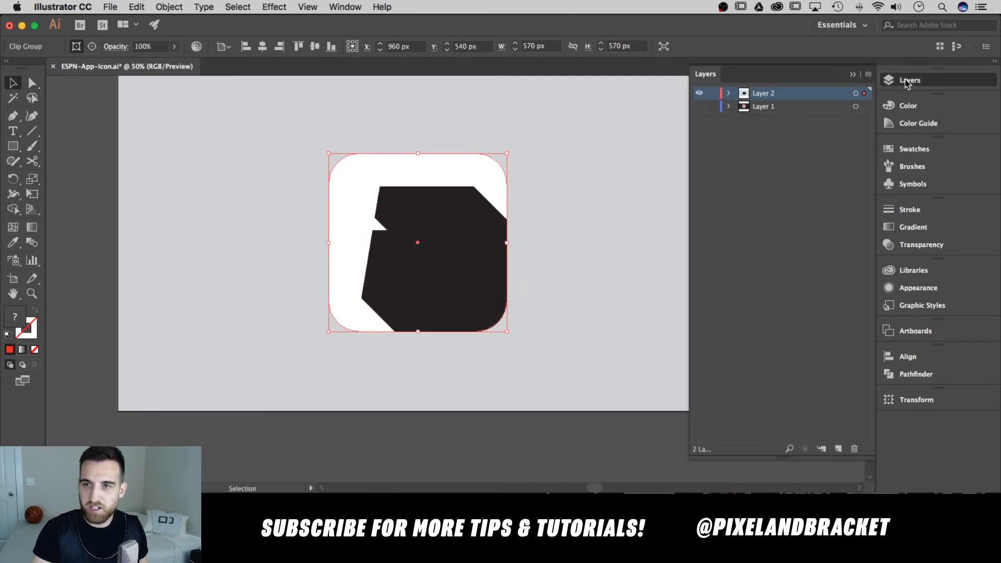
pyautogui.click(729, 94)
pyautogui.click(786, 107)
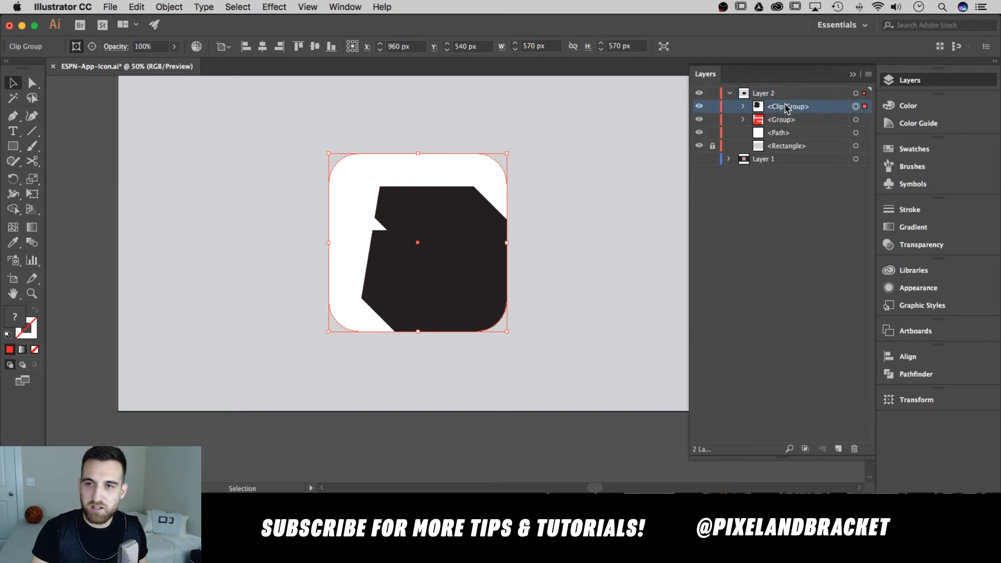
pyautogui.click(777, 121)
pyautogui.click(781, 135)
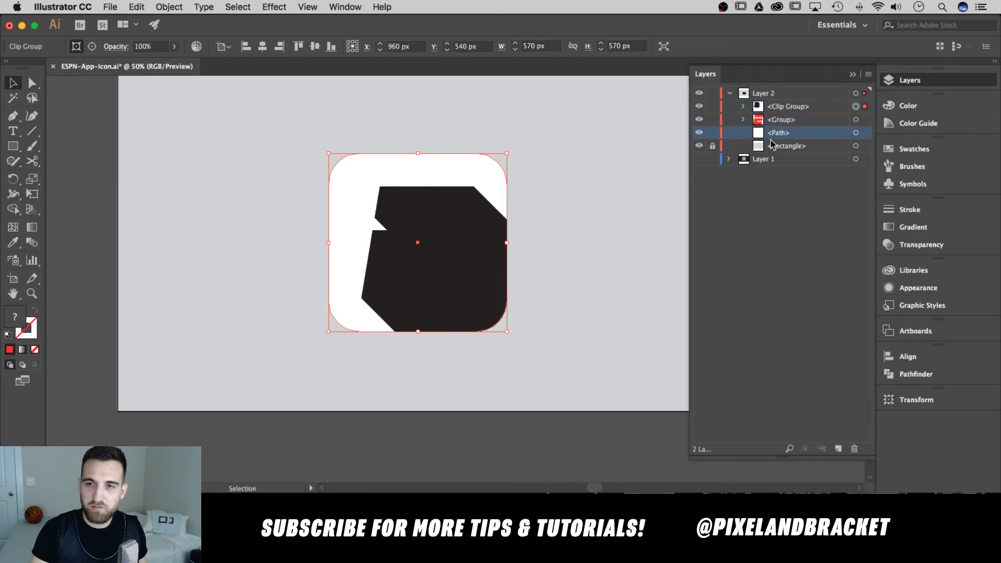
pyautogui.click(778, 149)
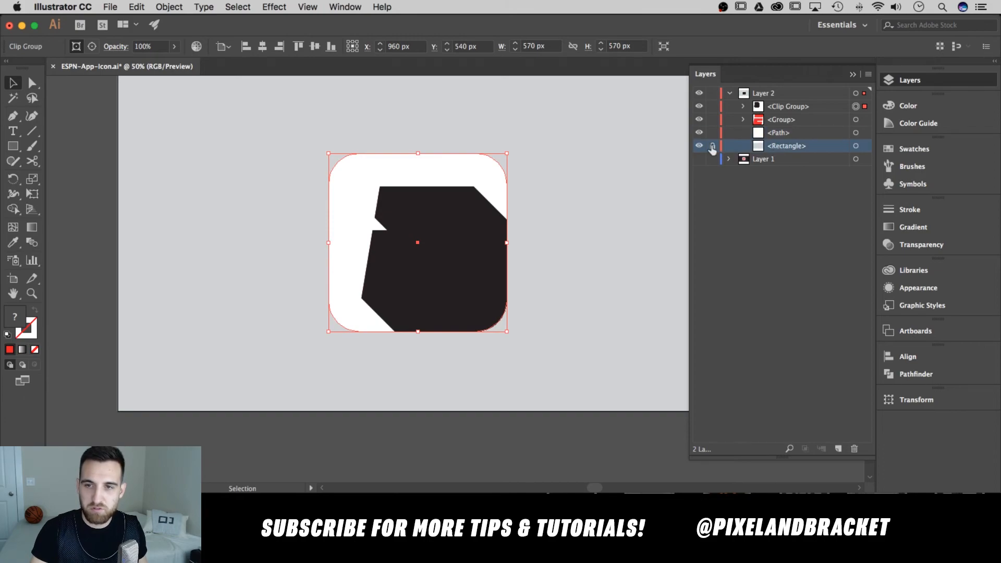
pyautogui.click(783, 109)
pyautogui.moveTo(783, 108); pyautogui.dragTo(783, 126)
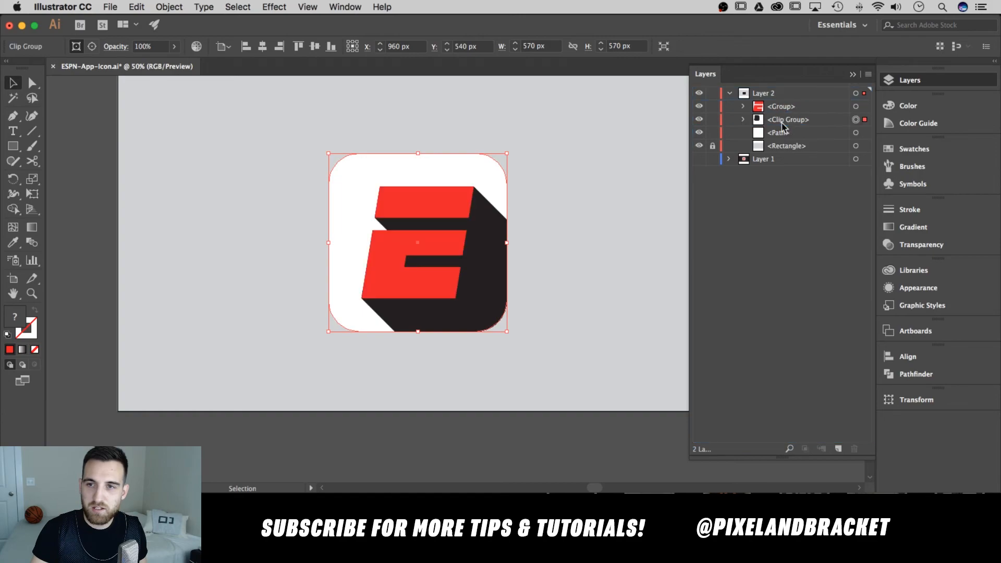
pyautogui.click(648, 145)
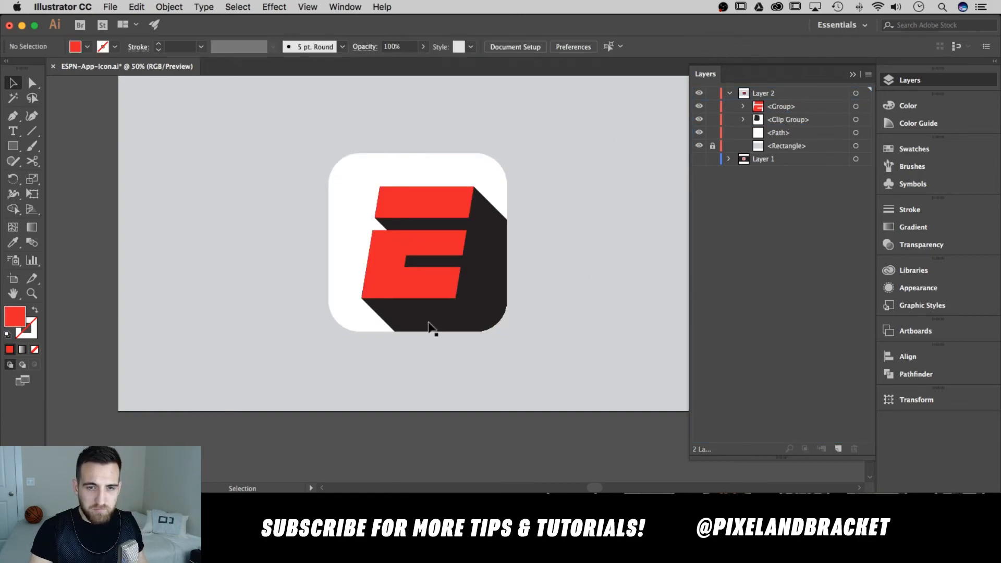
pyautogui.click(482, 288)
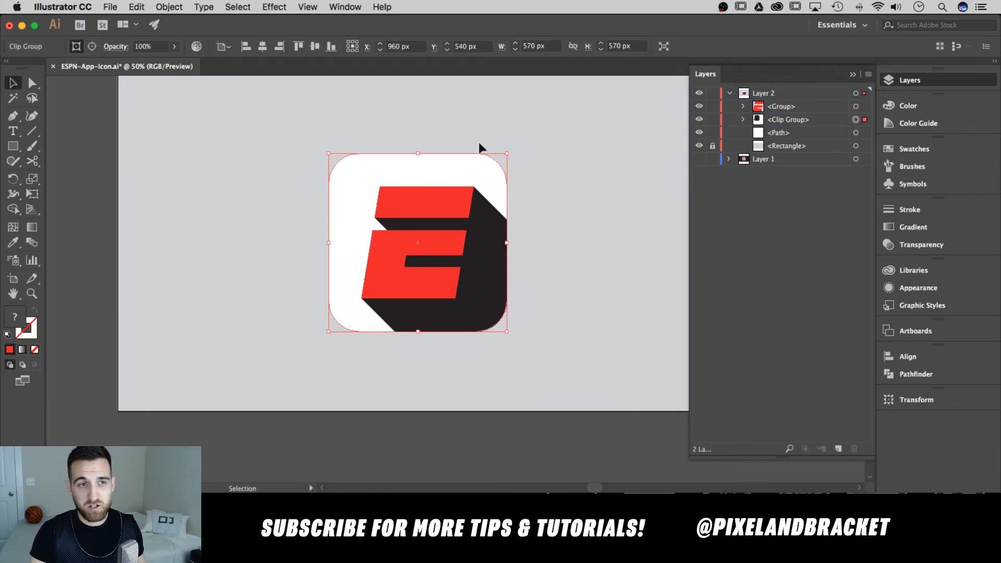
pyautogui.click(158, 46)
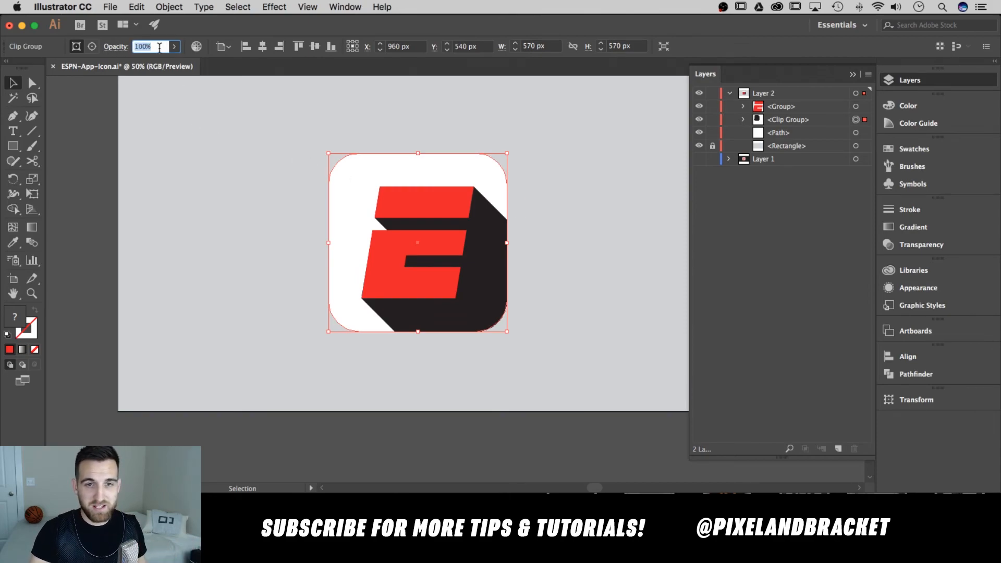
pyautogui.click(399, 130)
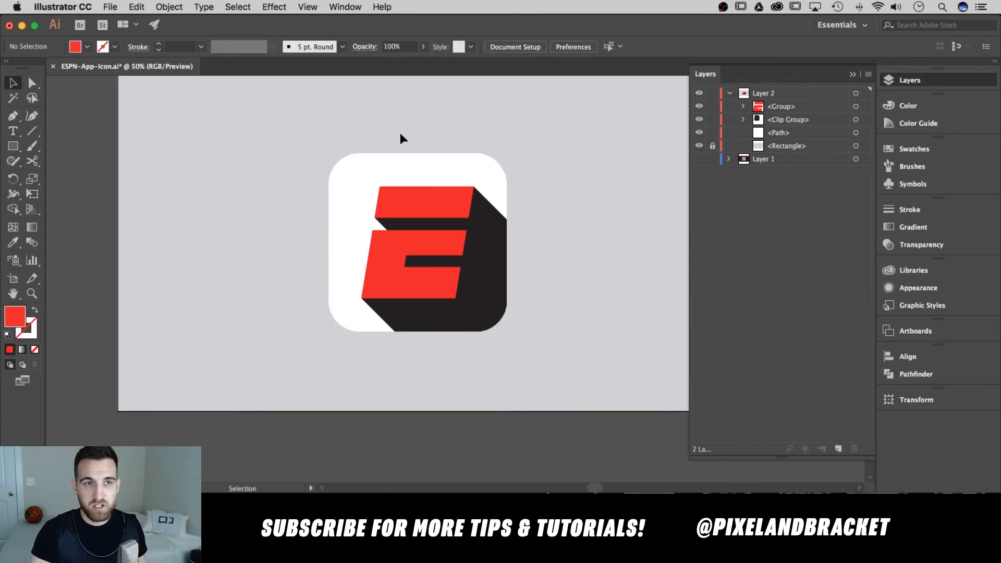
# Set the opacity of the clipped long shadow to 10%.
pyautogui.click(496, 246)
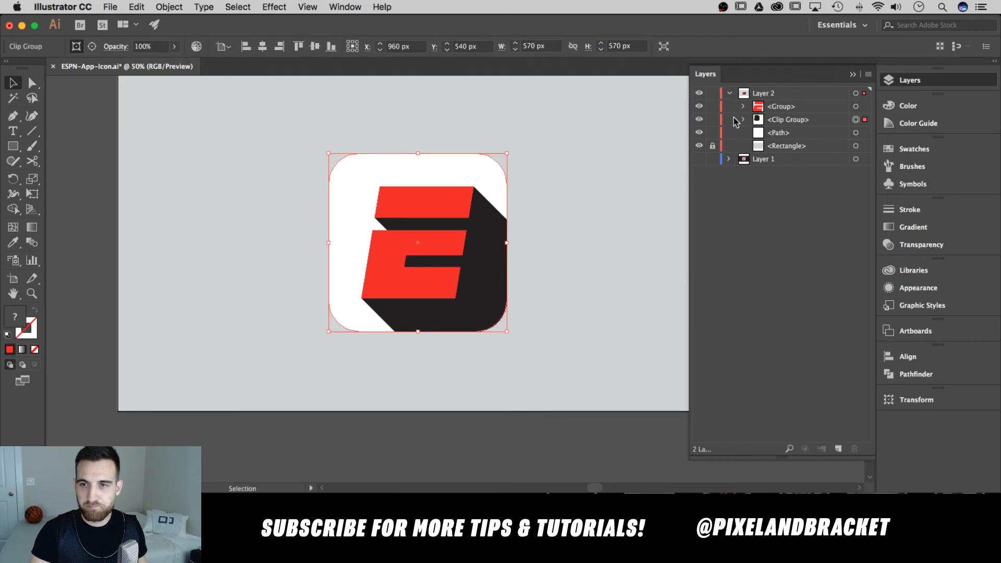
pyautogui.click(853, 74)
pyautogui.moveTo(486, 262); pyautogui.dragTo(553, 248)
pyautogui.press('super+z')
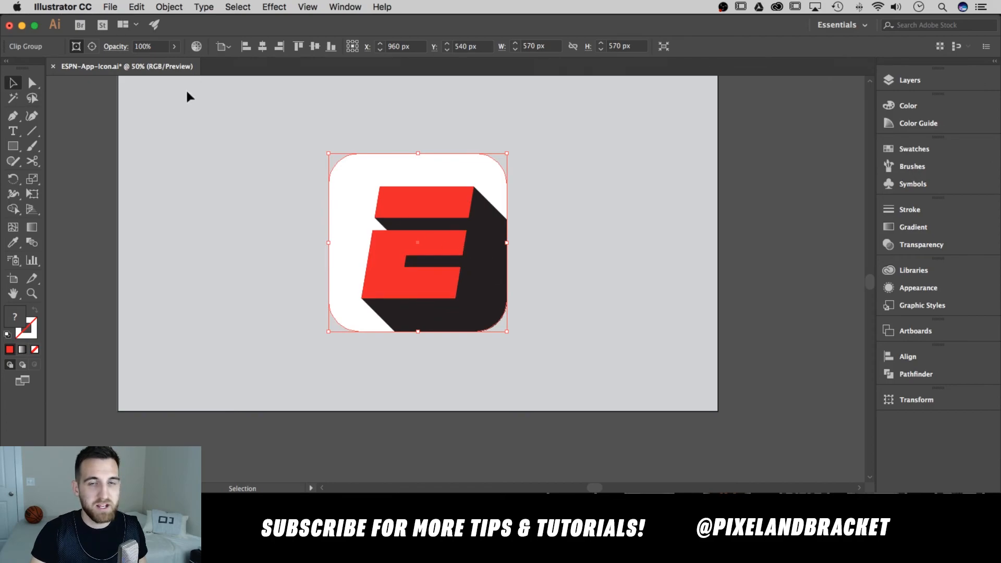
pyautogui.click(156, 47)
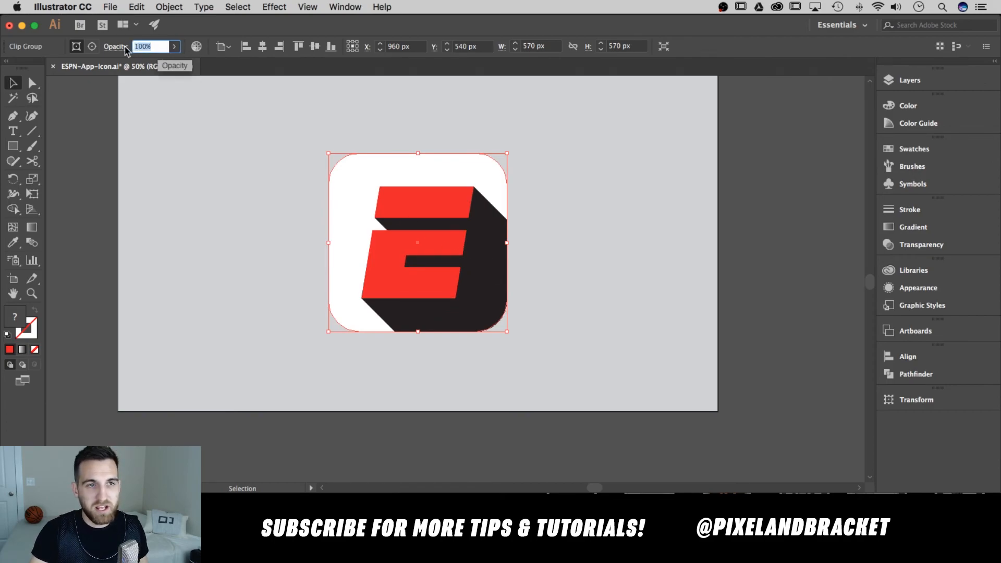
pyautogui.write('10')
pyautogui.press('Return')
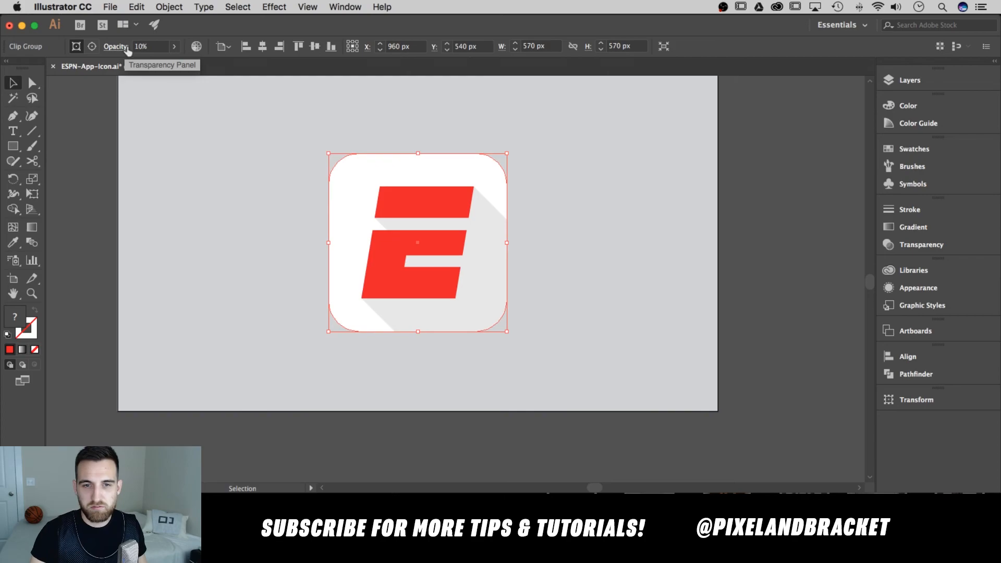
pyautogui.click(605, 244)
pyautogui.moveTo(604, 192); pyautogui.dragTo(617, 219)
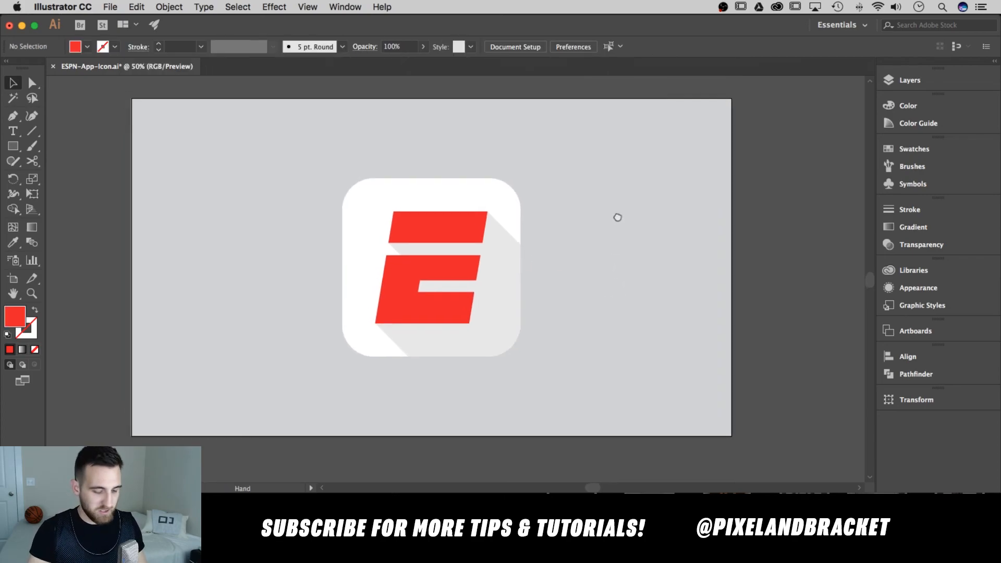
pyautogui.press('super+minus')
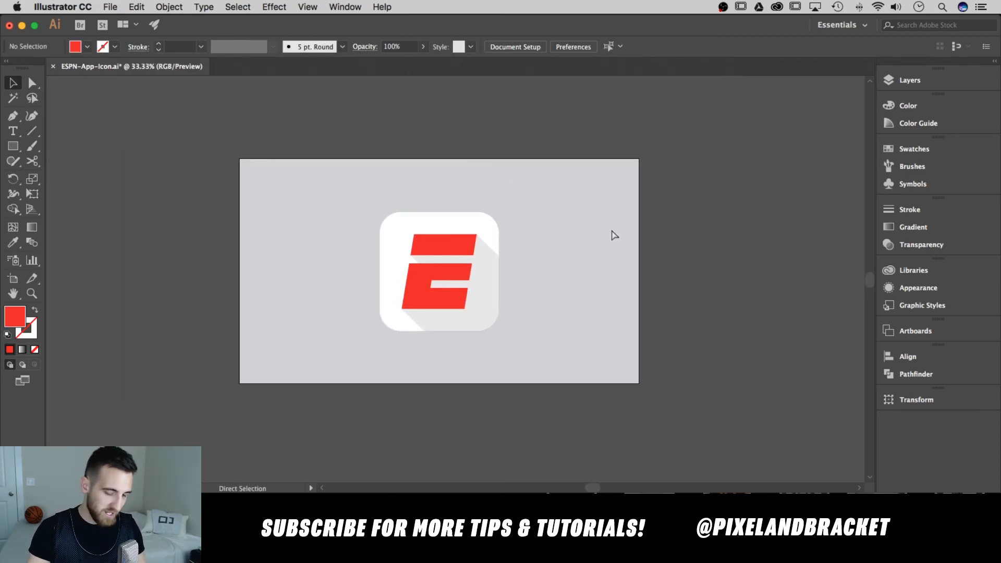
pyautogui.press('super+equal')
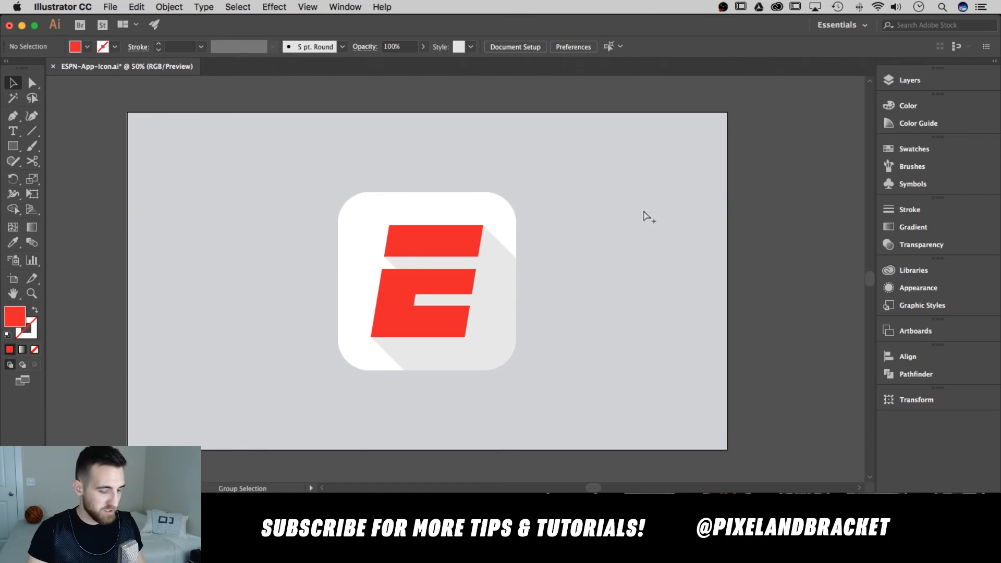
pyautogui.click(642, 214)
pyautogui.click(793, 125)
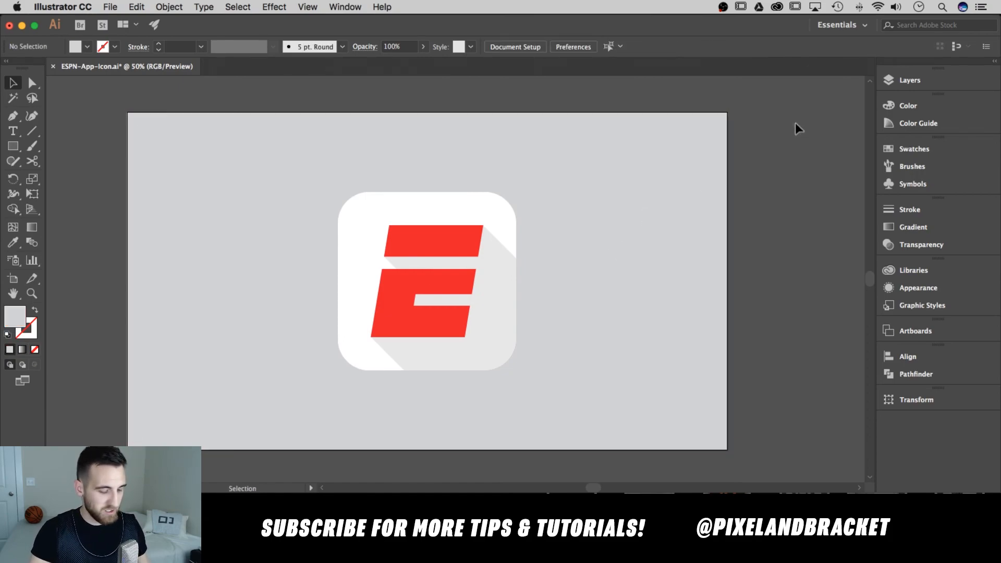